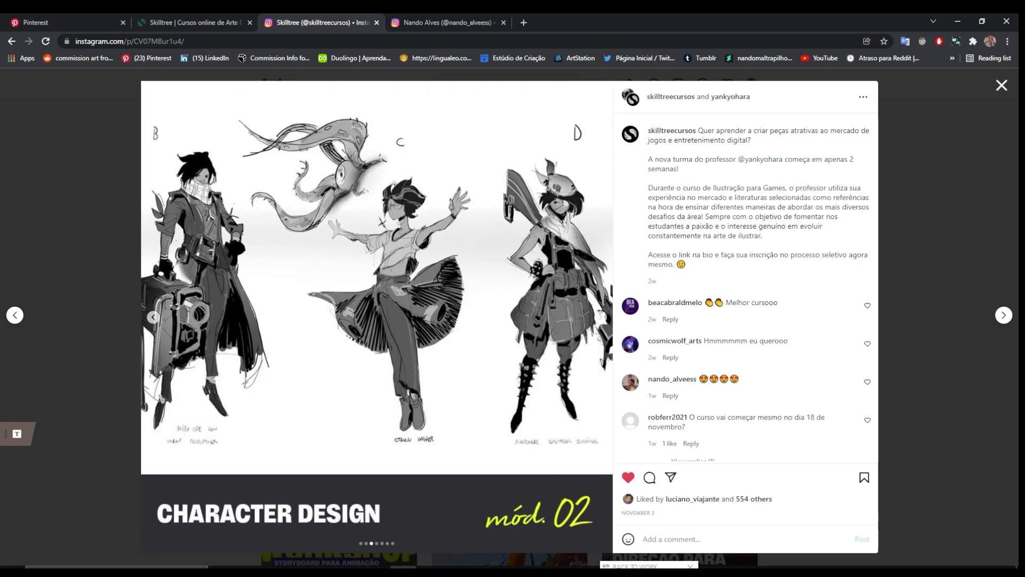
Step: Switch to the host's own Instagram profile in the browser and copy its page address
{"action": "left_click", "coordinate": [455, 571]}
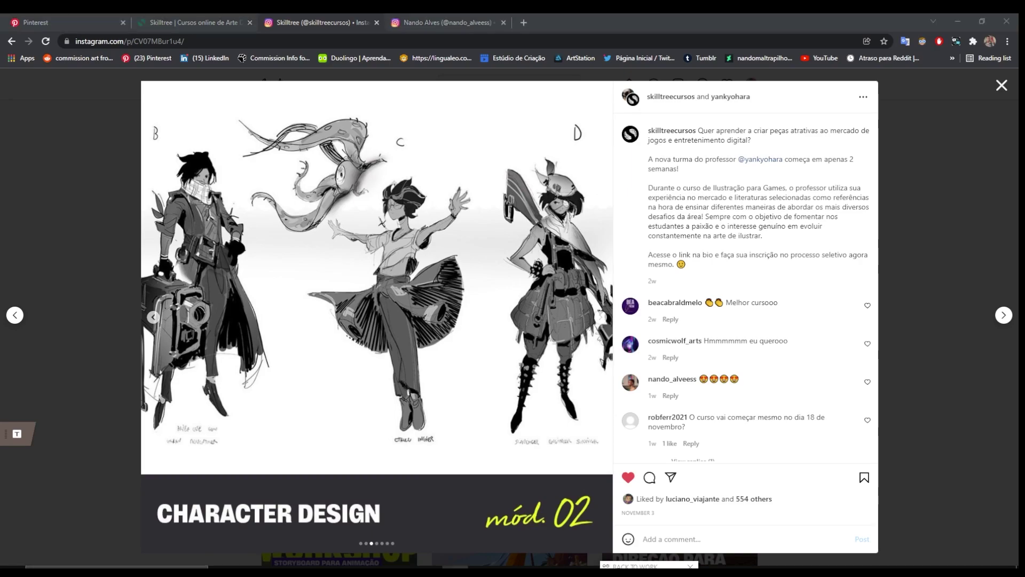
{"action": "left_click", "coordinate": [446, 22]}
{"action": "left_click_drag", "start_coordinate": [181, 41], "coordinate": [34, 35]}
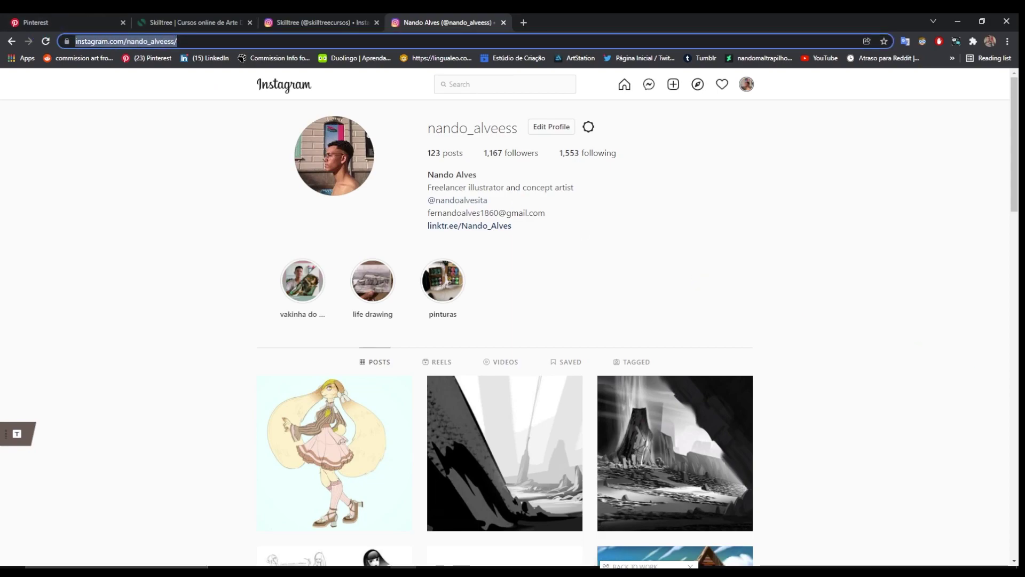
{"action": "key", "text": "alt+Tab"}
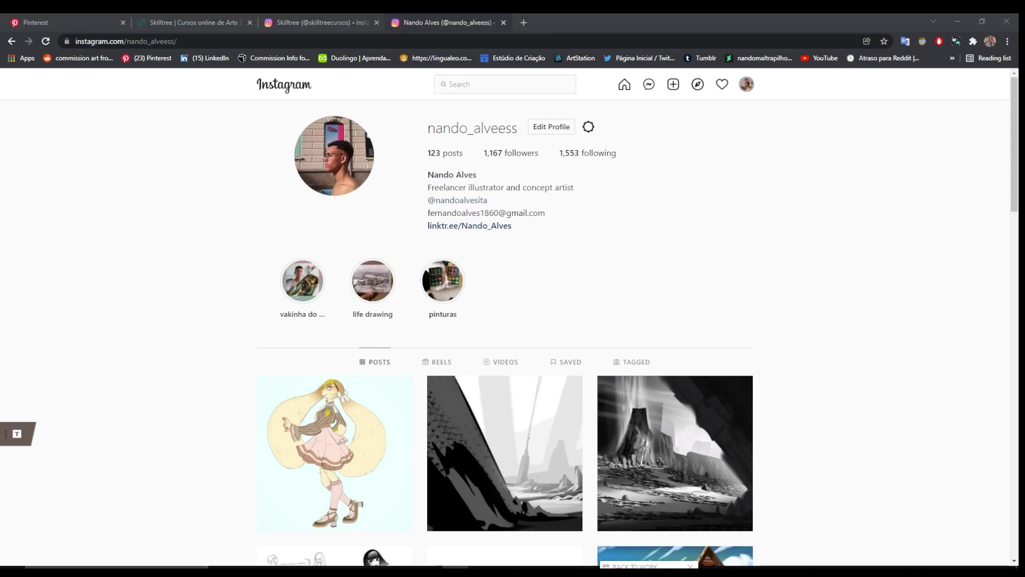
Step: Search Instagram for the co-host artist and open their profile page
{"action": "left_click", "coordinate": [487, 88]}
{"action": "type", "text": "manel"}
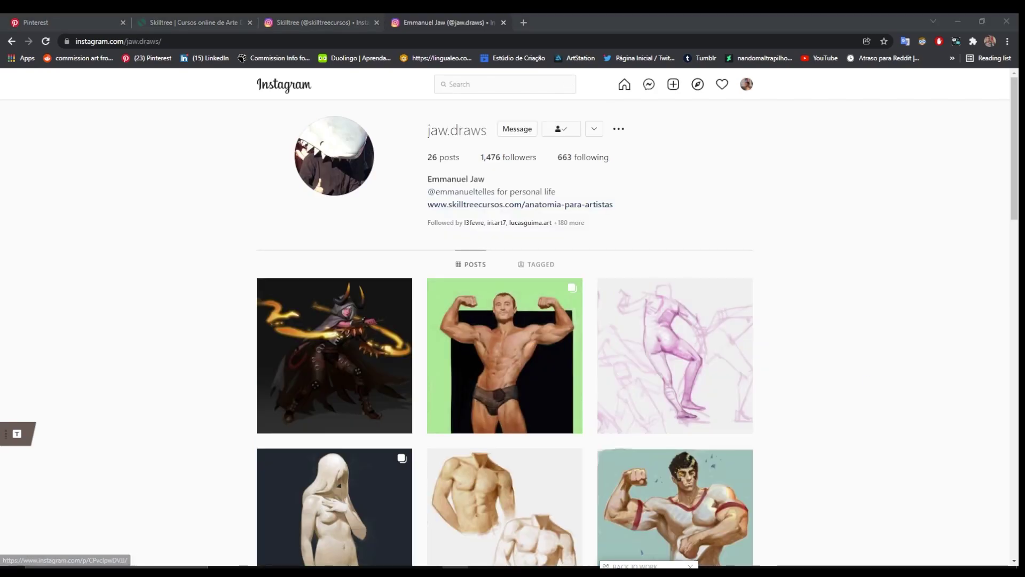
Step: Switch to Discord and open the atelier-ter-sex-18h text channel on the Skilltree server
{"action": "key", "text": "alt+Tab"}
{"action": "scroll", "coordinate": [87, 270], "scroll_direction": "down", "scroll_amount": 1}
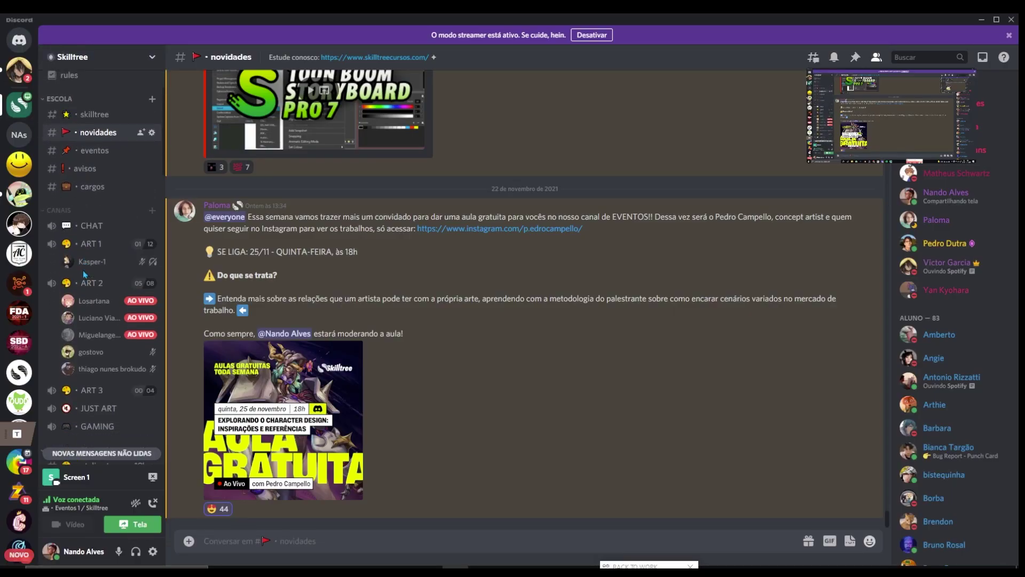
{"action": "scroll", "coordinate": [88, 270], "scroll_direction": "down", "scroll_amount": 6}
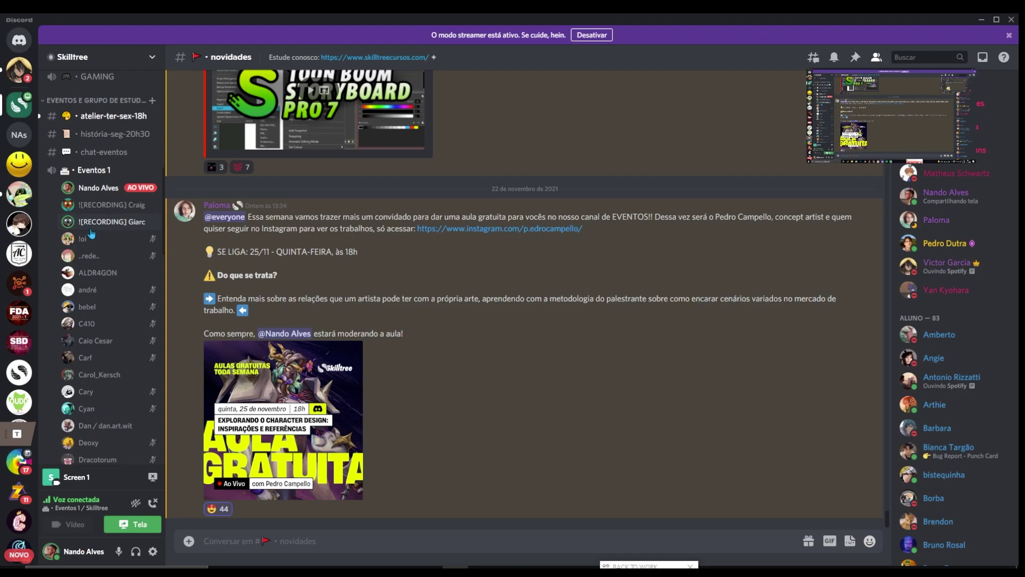
{"action": "left_click", "coordinate": [104, 116]}
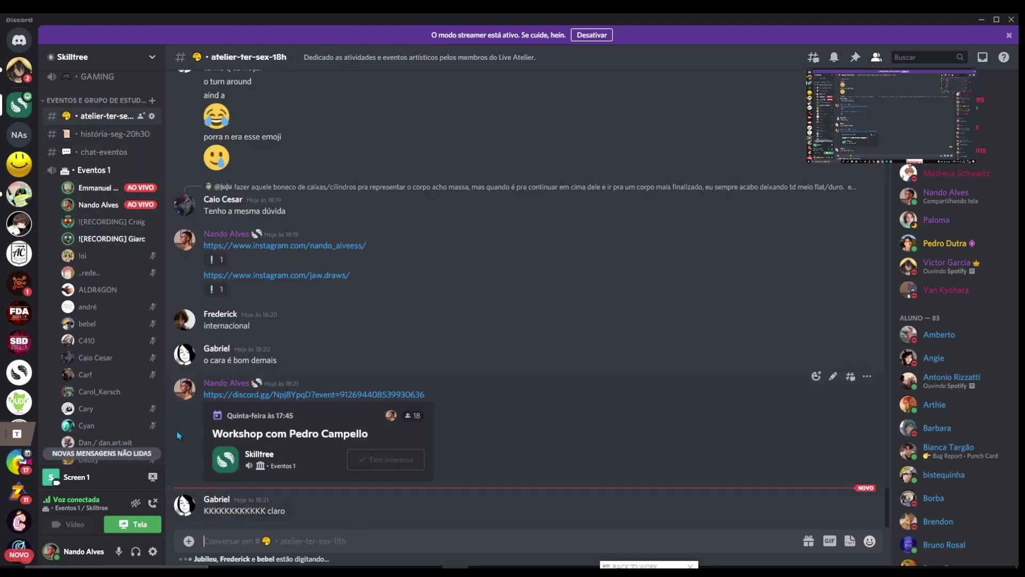
Step: Stop your own screen share in the Eventos 1 voice channel
{"action": "mouse_move", "coordinate": [104, 212]}
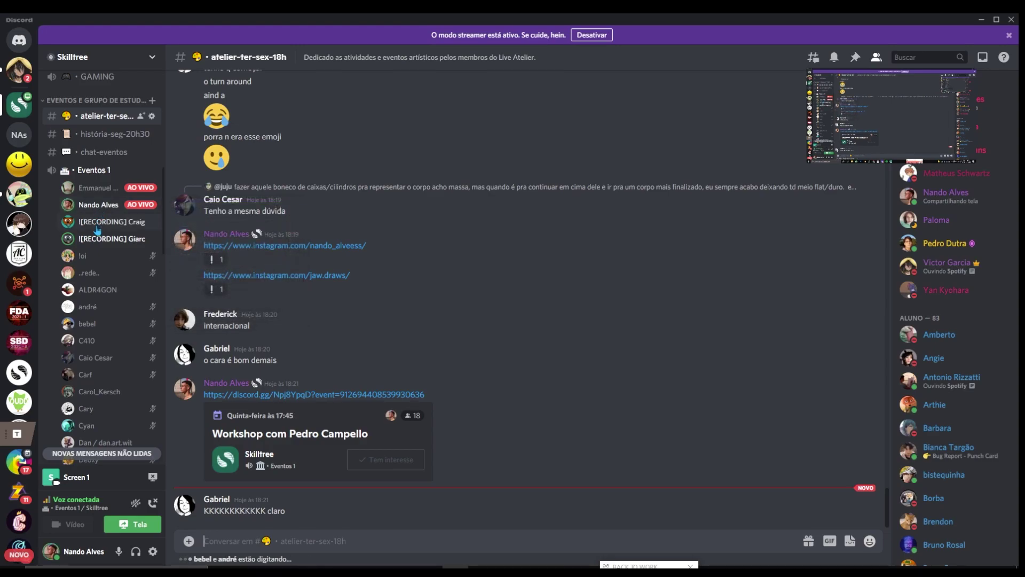
{"action": "left_click", "coordinate": [128, 522]}
{"action": "left_click", "coordinate": [127, 499]}
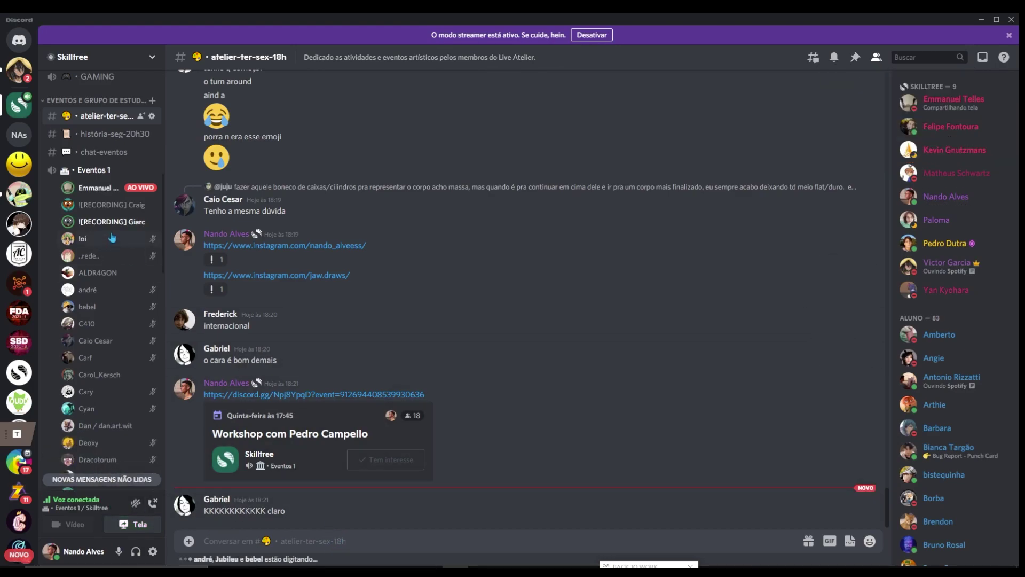
Step: Watch the co-host's live screen share from Eventos 1 in a separate pop-out window
{"action": "mouse_move", "coordinate": [97, 188]}
{"action": "left_click", "coordinate": [223, 271]}
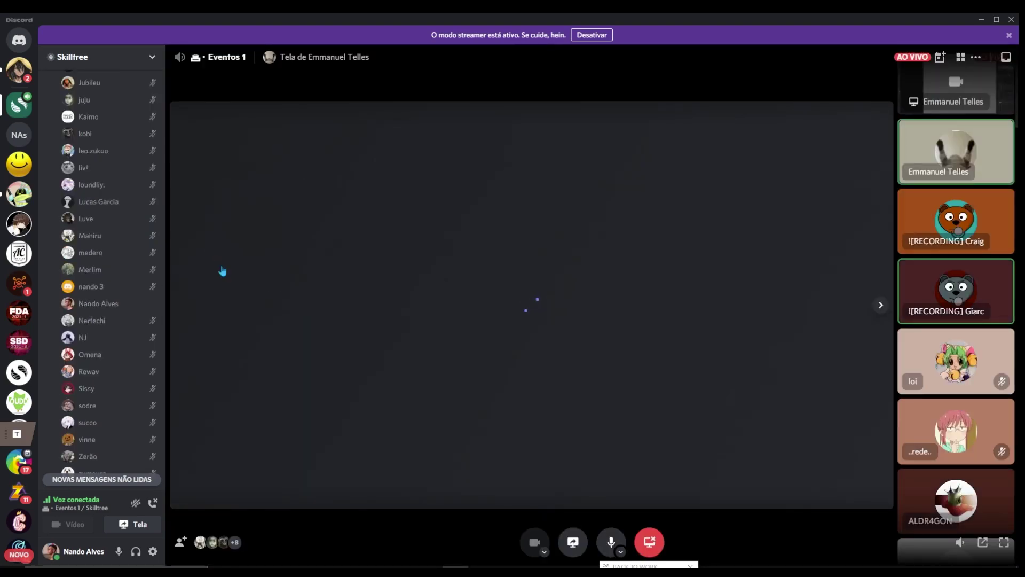
{"action": "left_click", "coordinate": [984, 543]}
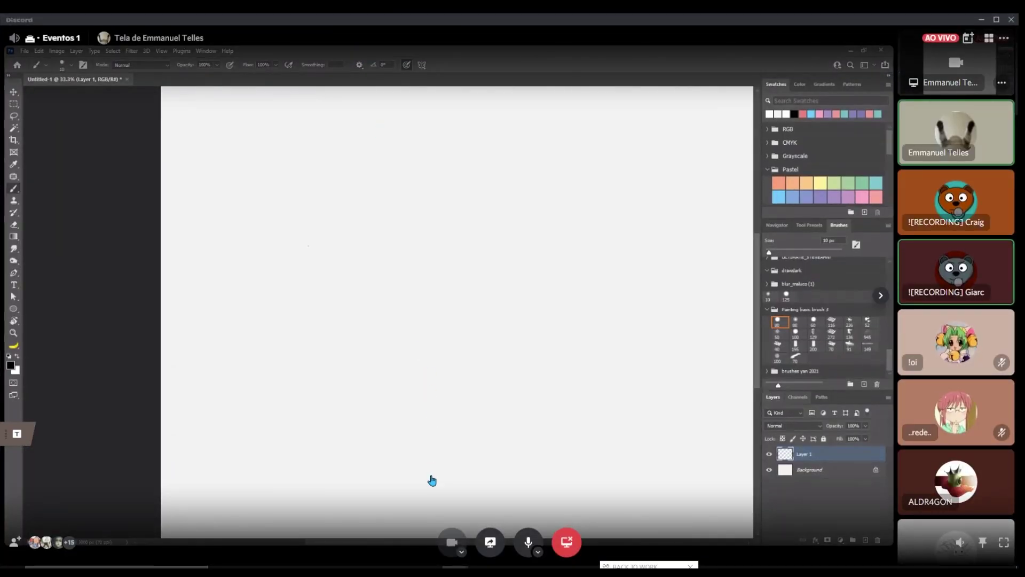
{"action": "mouse_move", "coordinate": [456, 566]}
{"action": "left_click", "coordinate": [422, 523]}
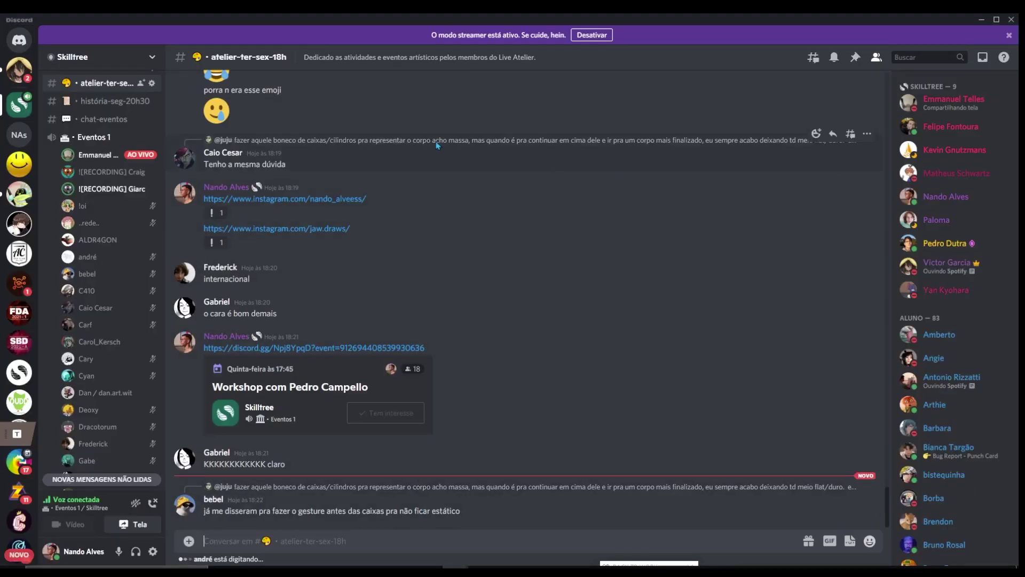
{"action": "left_click_drag", "start_coordinate": [97, 21], "coordinate": [1018, 80]}
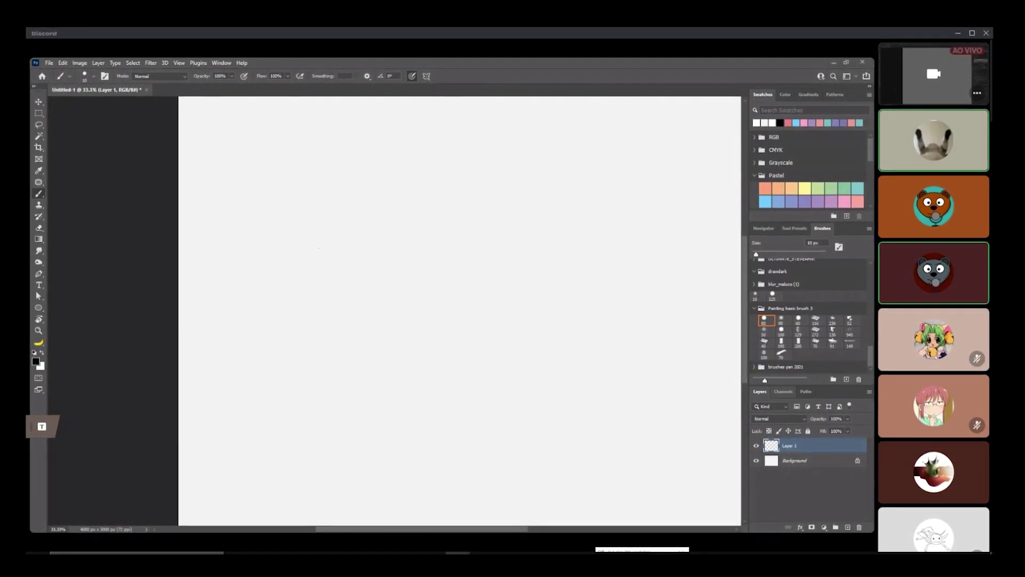
Step: Create a new document and paste the color-blocked bodybuilder reference image into it
{"action": "key", "text": "ctrl+n"}
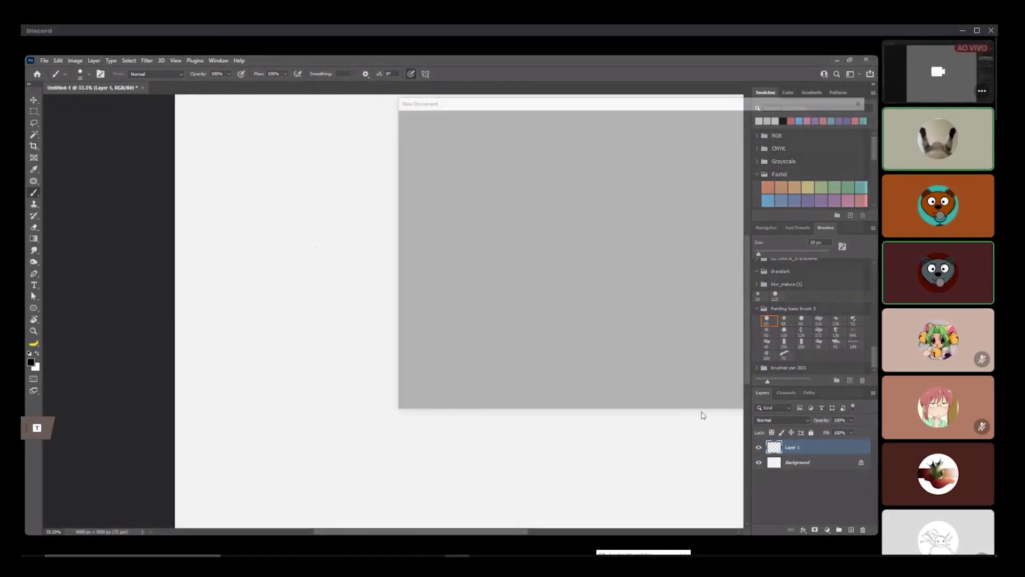
{"action": "left_click", "coordinate": [799, 396]}
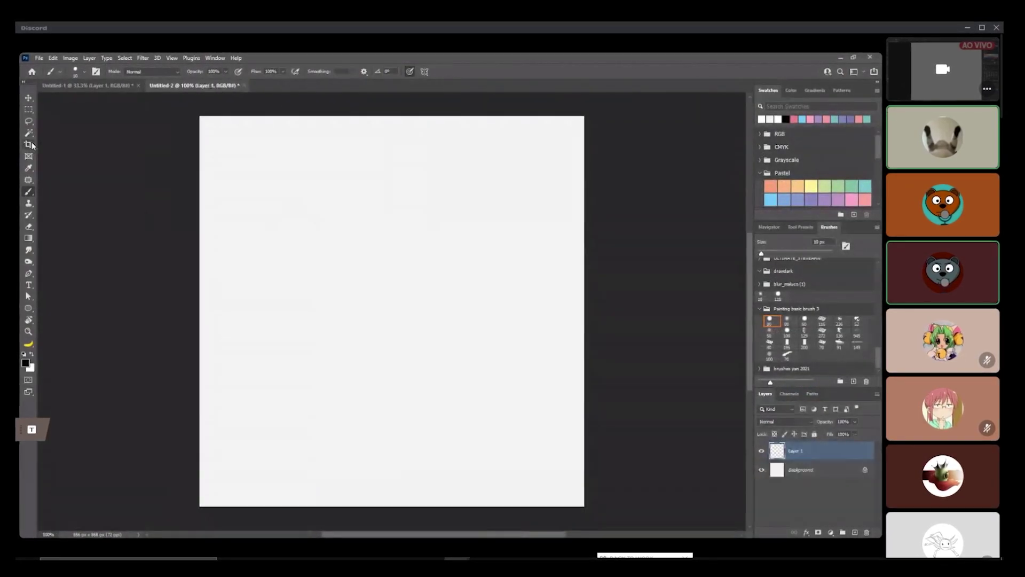
{"action": "key", "text": "ctrl+v"}
{"action": "left_click_drag", "start_coordinate": [328, 366], "coordinate": [305, 378]}
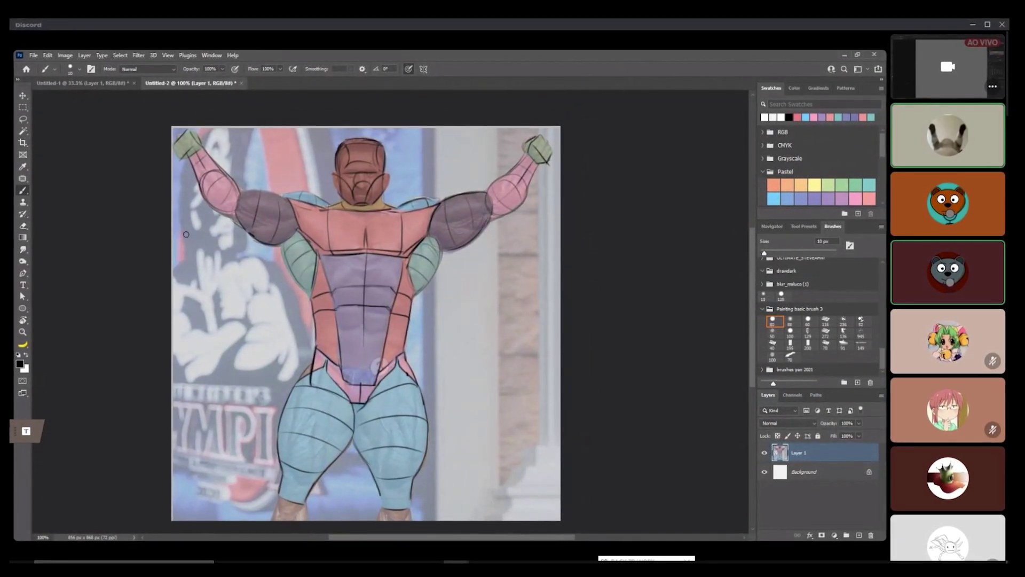
{"action": "left_click_drag", "start_coordinate": [282, 251], "coordinate": [300, 234]}
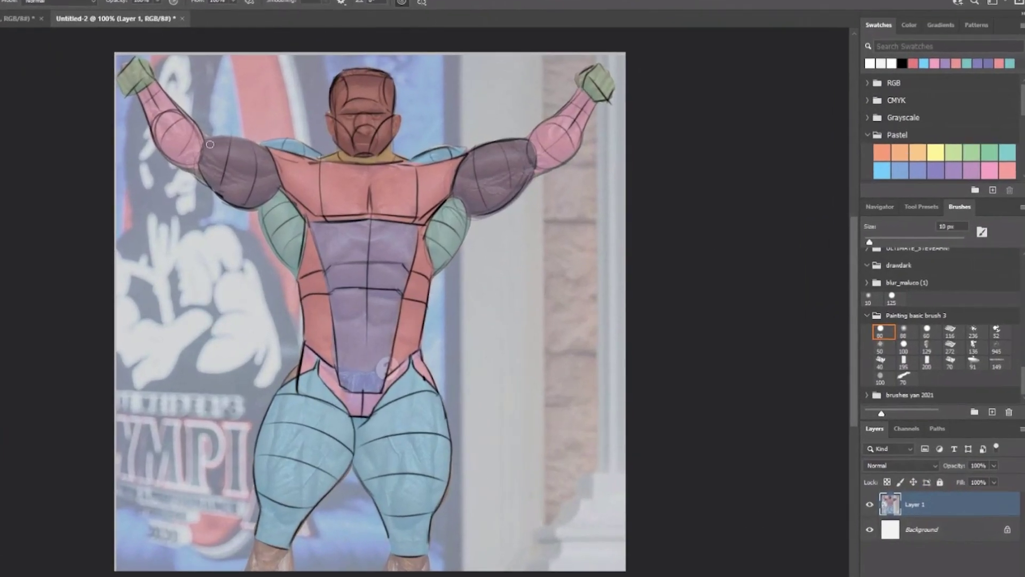
Step: Reduce the brush size to 5 px and undo the test strokes made on the figure
{"action": "key", "text": "bracketleft"}
{"action": "key", "text": "bracketleft"}
{"action": "key", "text": "bracketleft"}
{"action": "left_click_drag", "start_coordinate": [215, 155], "coordinate": [271, 174]}
{"action": "key", "text": "ctrl+z"}
{"action": "left_click_drag", "start_coordinate": [405, 159], "coordinate": [401, 215]}
{"action": "key", "text": "ctrl+z"}
{"action": "key", "text": "ctrl+z"}
{"action": "key", "text": "bracketleft"}
{"action": "key", "text": "bracketleft"}
{"action": "mouse_move", "coordinate": [482, 270]}
{"action": "left_mouse_down"}
{"action": "mouse_move", "coordinate": [488, 300]}
{"action": "mouse_move", "coordinate": [494, 252]}
{"action": "left_mouse_up"}
{"action": "key", "text": "ctrl+z"}
{"action": "mouse_move", "coordinate": [501, 348]}
{"action": "left_mouse_down"}
{"action": "mouse_move", "coordinate": [498, 315]}
{"action": "mouse_move", "coordinate": [511, 307]}
{"action": "left_mouse_up"}
{"action": "key", "text": "ctrl+z"}
Step: Sketch a black upright line meeting a thin horizontal bar in the empty area beside the torso
{"action": "left_click_drag", "start_coordinate": [482, 275], "coordinate": [488, 341]}
{"action": "left_click", "coordinate": [572, 341], "text": "shift"}
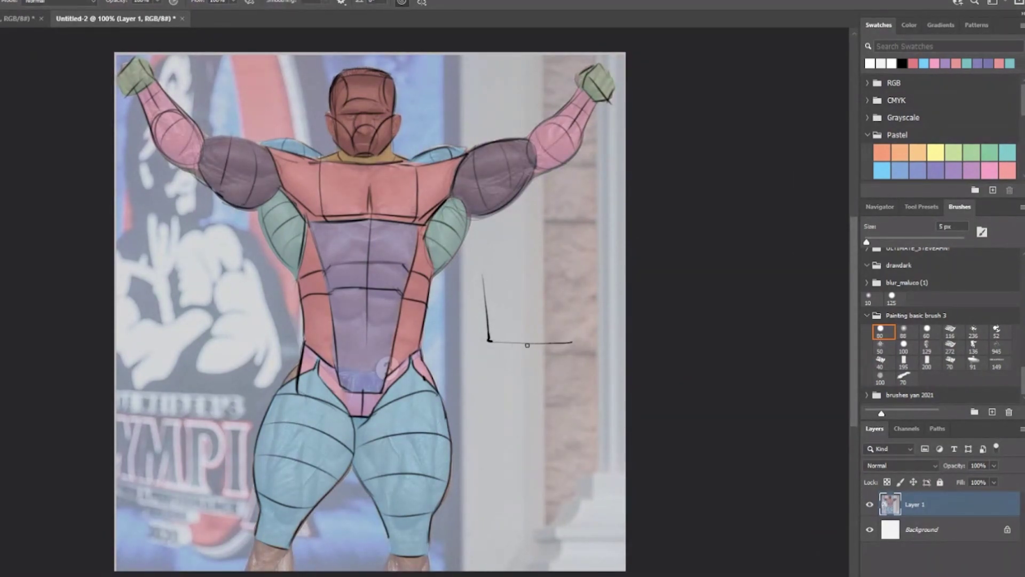
{"action": "left_click_drag", "start_coordinate": [495, 340], "coordinate": [576, 339]}
{"action": "left_click_drag", "start_coordinate": [504, 345], "coordinate": [571, 344]}
Step: Pick a dark red brush color and mark the upright, a diagonal and the corner of the black diagram
{"action": "right_click", "coordinate": [591, 273], "text": "alt+shift"}
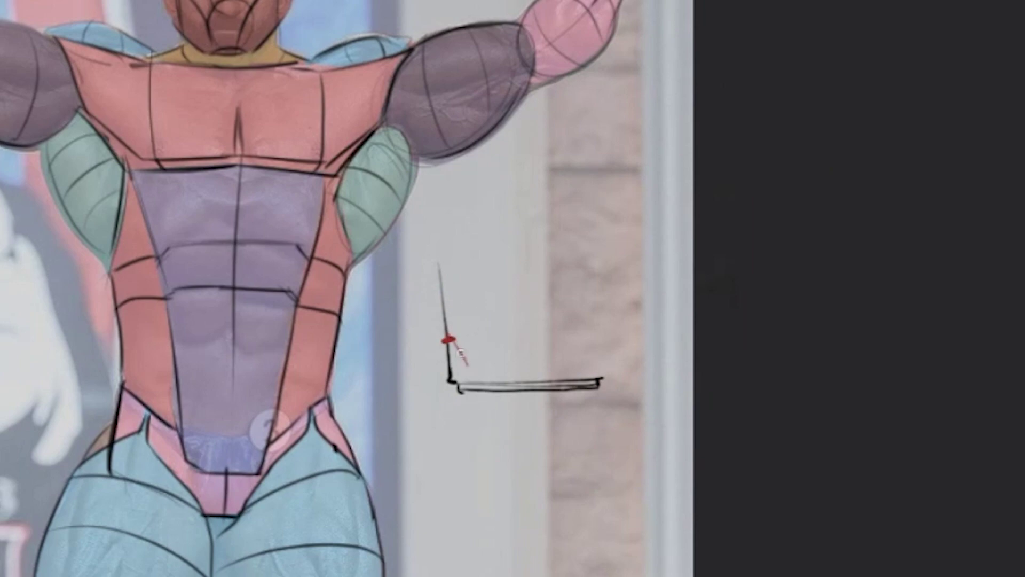
{"action": "mouse_move", "coordinate": [452, 343]}
{"action": "left_mouse_down"}
{"action": "mouse_move", "coordinate": [480, 378]}
{"action": "mouse_move", "coordinate": [448, 370]}
{"action": "mouse_move", "coordinate": [507, 379]}
{"action": "left_mouse_up"}
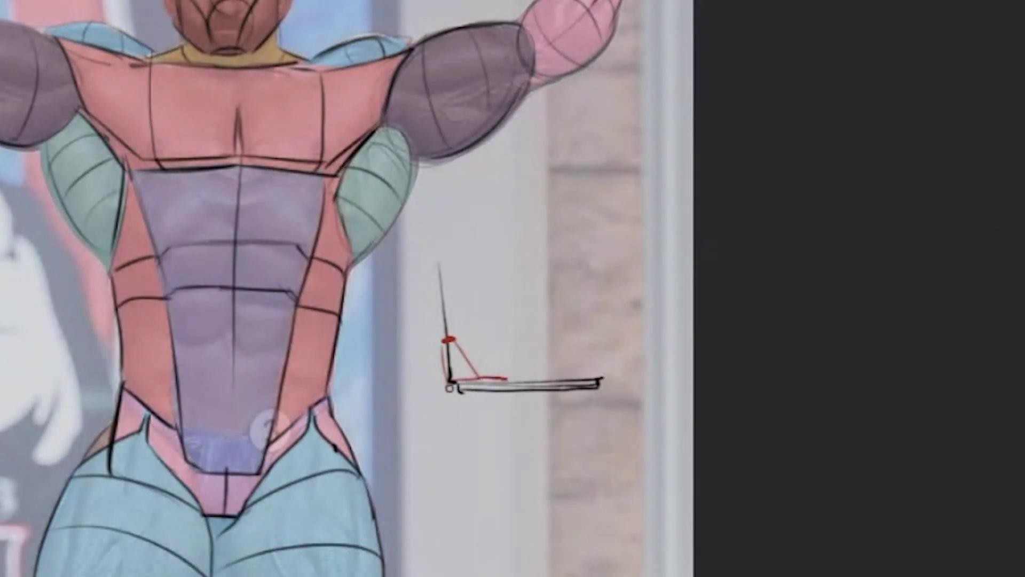
{"action": "mouse_move", "coordinate": [442, 368]}
{"action": "left_mouse_down"}
{"action": "mouse_move", "coordinate": [460, 398]}
{"action": "mouse_move", "coordinate": [508, 381]}
{"action": "left_mouse_up"}
Step: Undo the red marks and the whole black diagram sketched beside the torso
{"action": "key", "text": "ctrl+z"}
{"action": "key", "text": "ctrl+z"}
{"action": "key", "text": "ctrl+z"}
{"action": "key", "text": "ctrl+z"}
{"action": "mouse_move", "coordinate": [466, 371]}
{"action": "left_mouse_down"}
{"action": "mouse_move", "coordinate": [435, 389]}
{"action": "mouse_move", "coordinate": [454, 373]}
{"action": "left_mouse_up"}
{"action": "key", "text": "ctrl+z"}
{"action": "key", "text": "ctrl+z"}
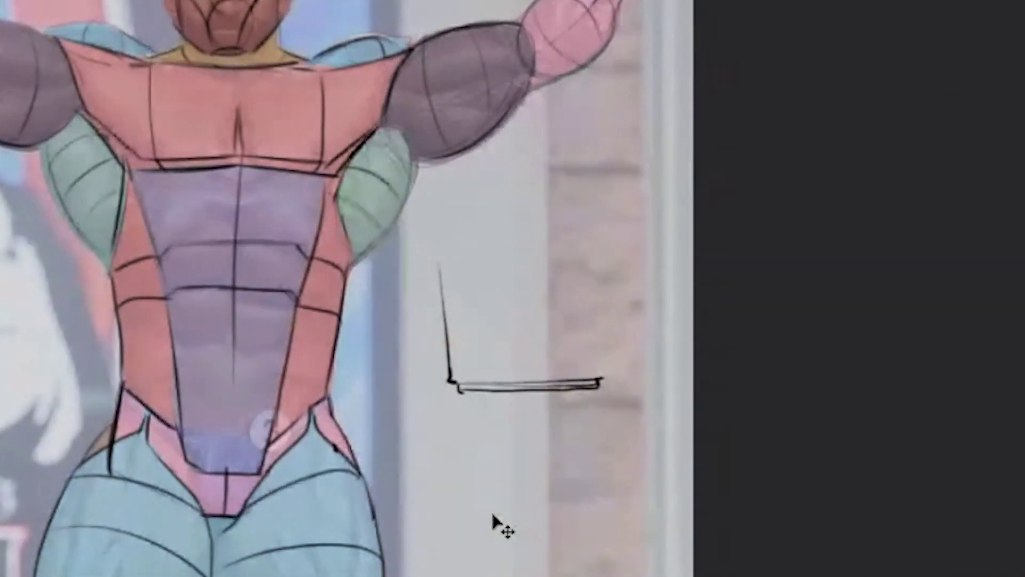
{"action": "key", "text": "ctrl+z"}
{"action": "key", "text": "ctrl+z"}
{"action": "key", "text": "ctrl+z"}
{"action": "key", "text": "ctrl+z"}
{"action": "key", "text": "ctrl+z"}
{"action": "key", "text": "ctrl+z"}
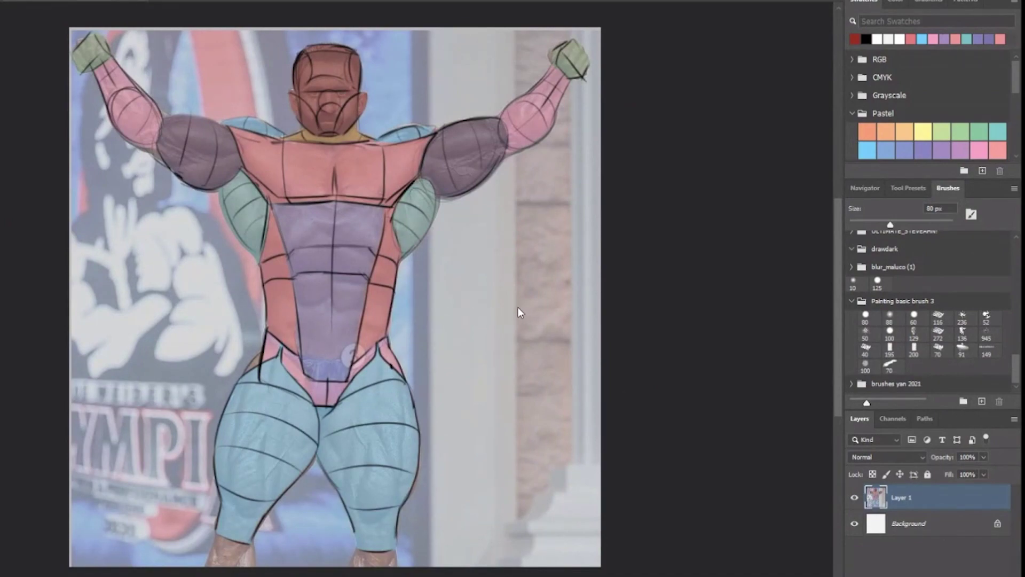
Step: Return to the 5 px brush and add a new empty layer above the pasted reference
{"action": "left_click_drag", "start_coordinate": [552, 241], "coordinate": [582, 167]}
{"action": "key", "text": "ctrl+f"}
{"action": "key", "text": "ctrl+f"}
{"action": "left_click_drag", "start_coordinate": [557, 233], "coordinate": [586, 300]}
{"action": "key", "text": "b"}
{"action": "left_click", "coordinate": [980, 575]}
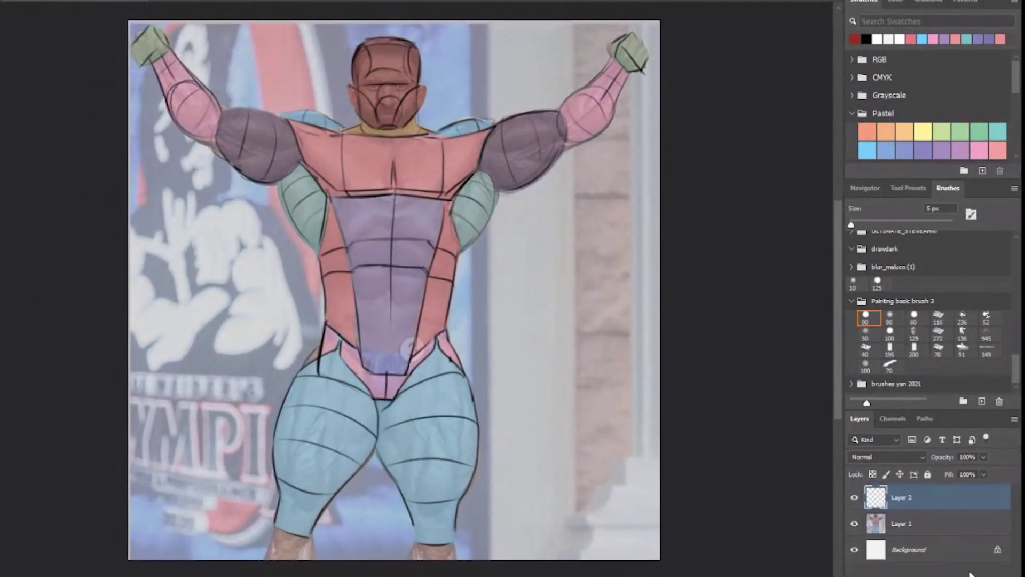
Step: Lower the opacity of Layer 1 to 60% and make Layer 2 the active drawing layer
{"action": "left_click_drag", "start_coordinate": [279, 419], "coordinate": [341, 429]}
{"action": "left_click", "coordinate": [950, 528]}
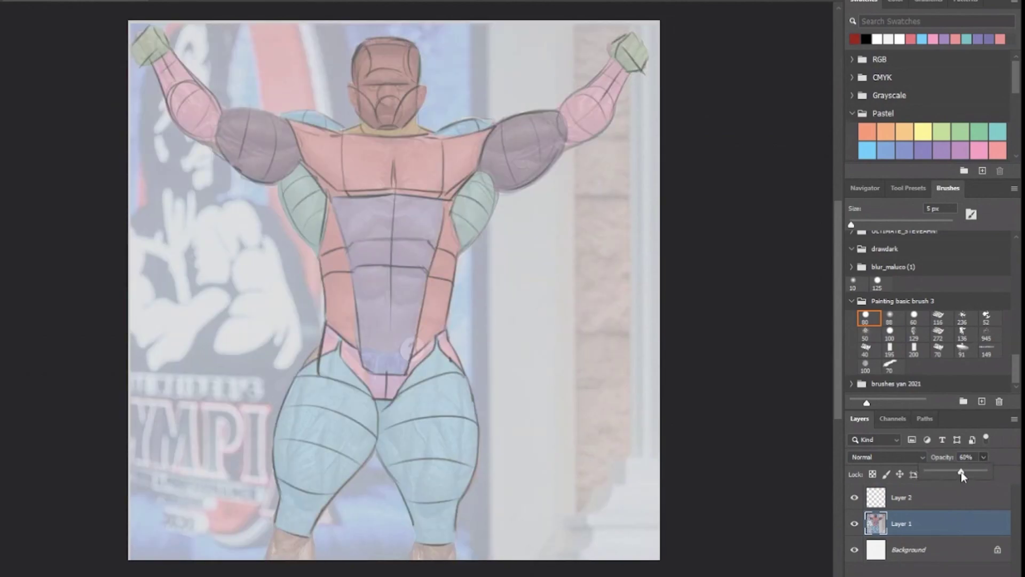
{"action": "left_click", "coordinate": [934, 497]}
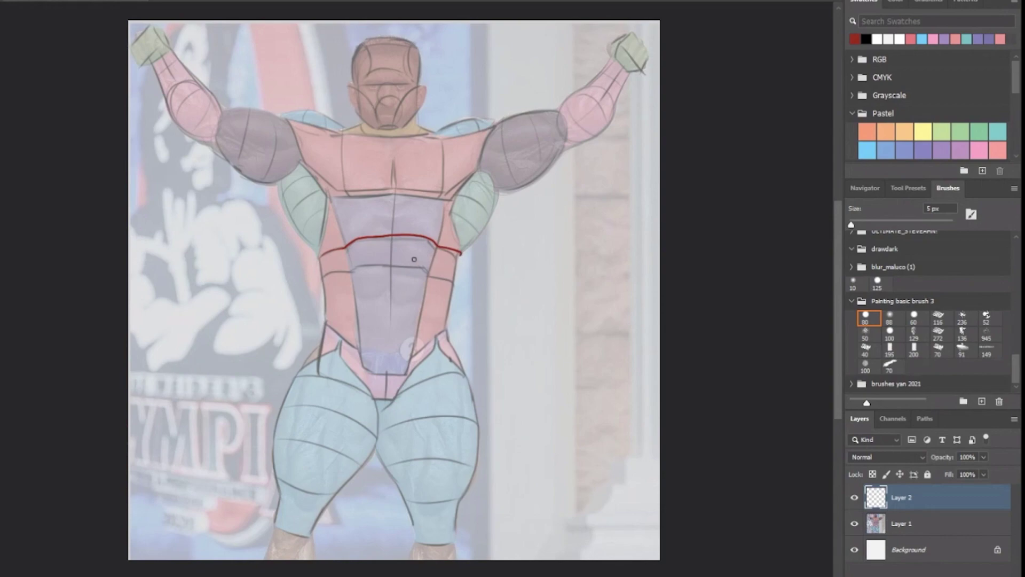
Step: Undo the red contour line drawn across the figure's abdomen
{"action": "key", "text": "ctrl+z"}
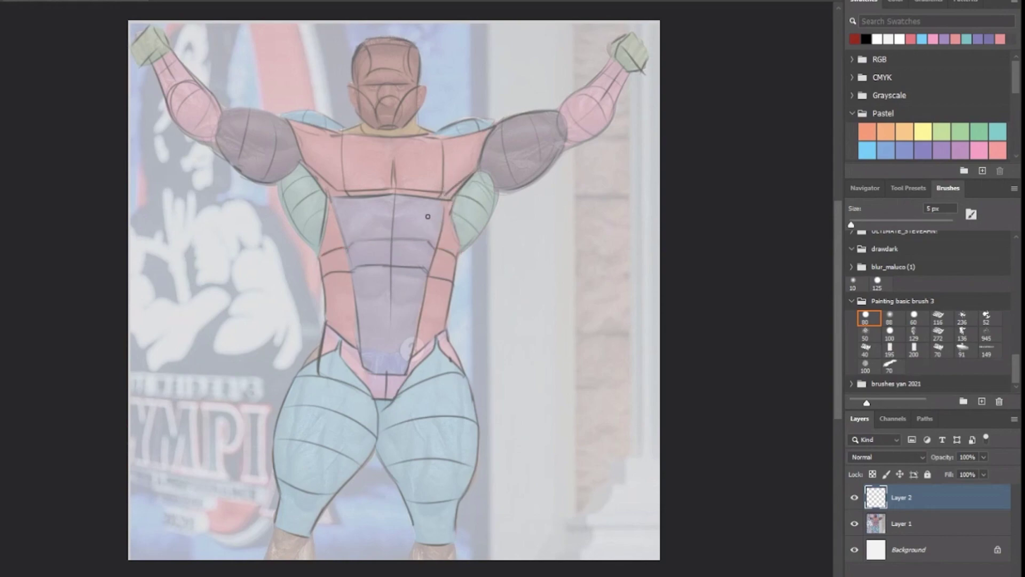
{"action": "left_click_drag", "start_coordinate": [456, 243], "coordinate": [495, 171]}
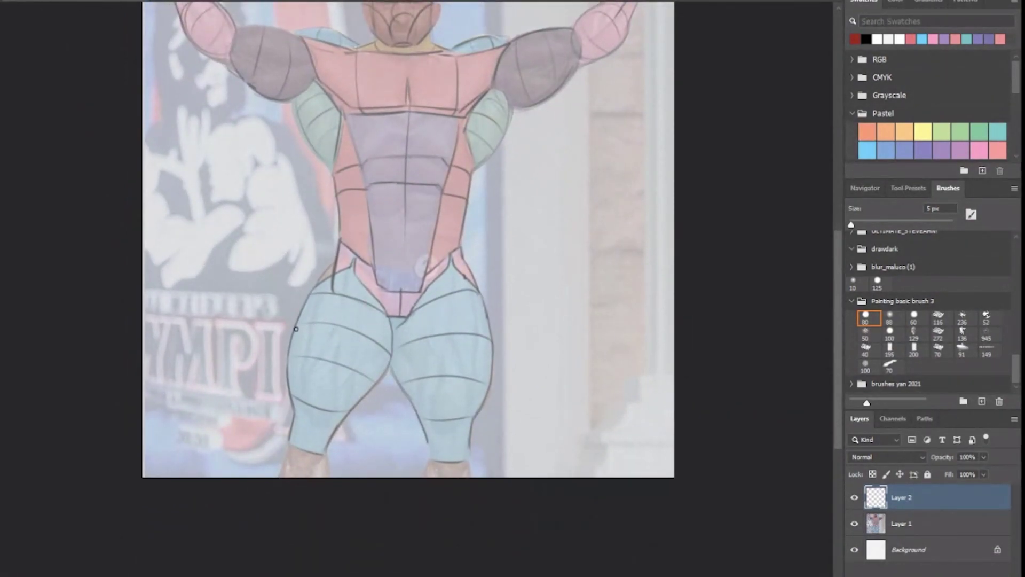
{"action": "key", "text": "ctrl+z"}
Step: Draw red cross-contours wrapping around the upper and middle part of the thigh on the viewer's left
{"action": "left_click_drag", "start_coordinate": [404, 376], "coordinate": [413, 350]}
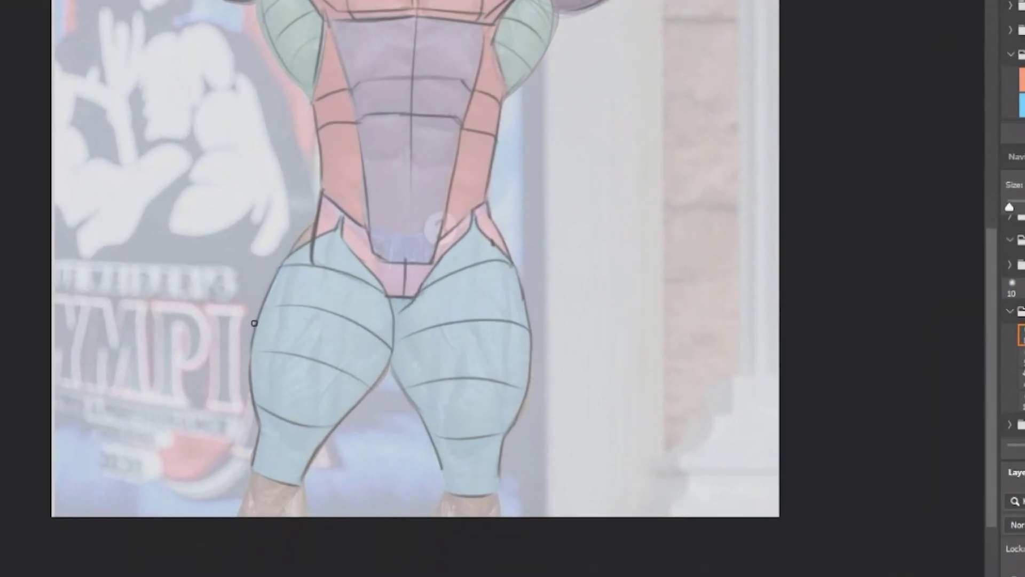
{"action": "left_click_drag", "start_coordinate": [301, 310], "coordinate": [345, 316]}
{"action": "mouse_move", "coordinate": [291, 350]}
{"action": "left_mouse_down"}
{"action": "mouse_move", "coordinate": [370, 390]}
{"action": "mouse_move", "coordinate": [376, 426]}
{"action": "left_mouse_up"}
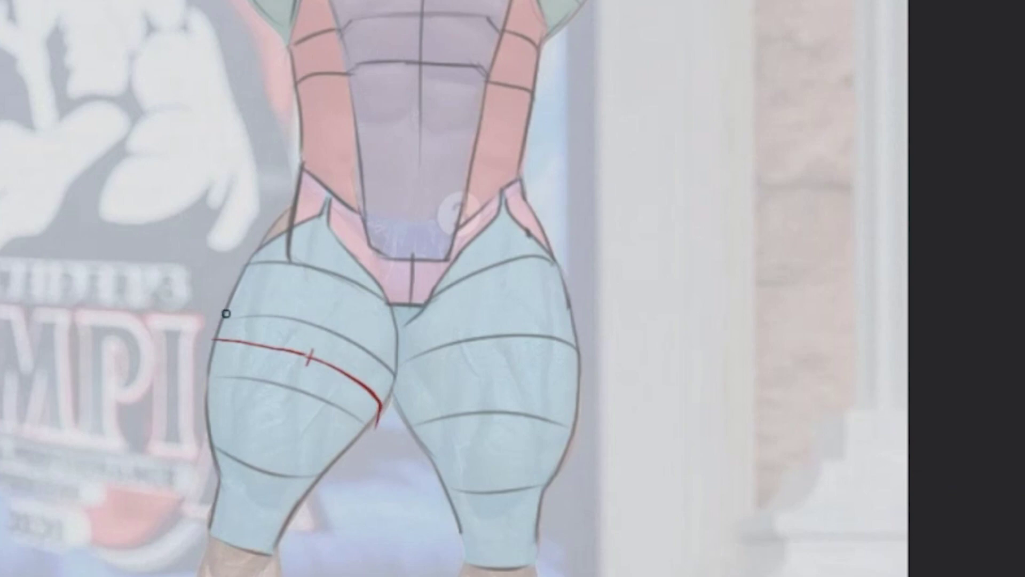
{"action": "left_click_drag", "start_coordinate": [216, 342], "coordinate": [214, 360]}
{"action": "mouse_move", "coordinate": [232, 313]}
{"action": "left_mouse_down"}
{"action": "mouse_move", "coordinate": [238, 293]}
{"action": "mouse_move", "coordinate": [314, 294]}
{"action": "mouse_move", "coordinate": [351, 306]}
{"action": "mouse_move", "coordinate": [378, 334]}
{"action": "mouse_move", "coordinate": [392, 369]}
{"action": "mouse_move", "coordinate": [377, 419]}
{"action": "left_mouse_up"}
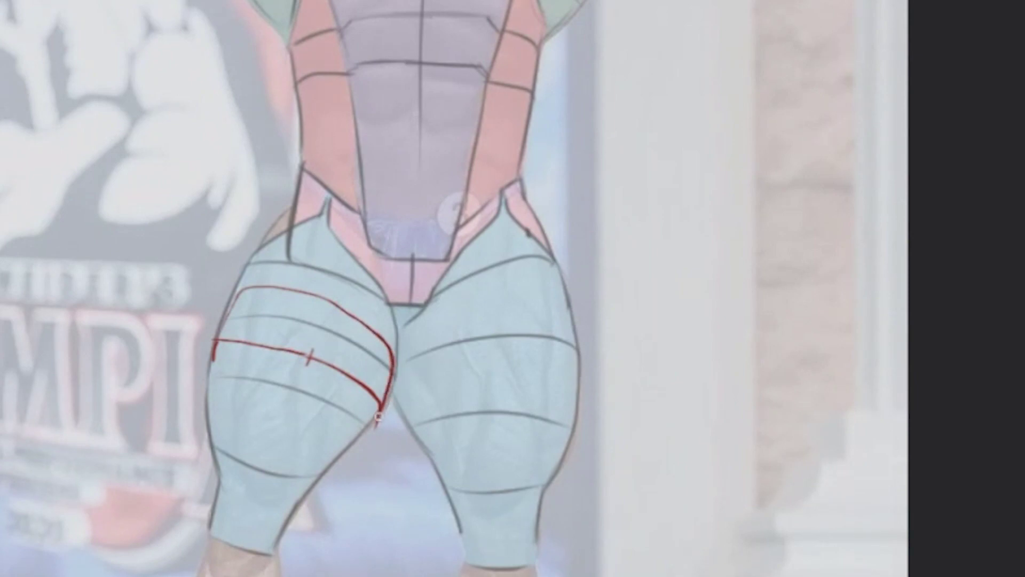
{"action": "mouse_move", "coordinate": [211, 355]}
{"action": "left_mouse_down"}
{"action": "mouse_move", "coordinate": [209, 428]}
{"action": "mouse_move", "coordinate": [269, 437]}
{"action": "mouse_move", "coordinate": [257, 428]}
{"action": "mouse_move", "coordinate": [322, 458]}
{"action": "left_mouse_up"}
{"action": "key", "text": "ctrl"}
Step: Trace the thigh's inner and outer edges in red and add a lower cross-contour above the knee
{"action": "left_click_drag", "start_coordinate": [372, 419], "coordinate": [338, 464]}
{"action": "mouse_move", "coordinate": [380, 412]}
{"action": "left_mouse_down"}
{"action": "mouse_move", "coordinate": [301, 492]}
{"action": "mouse_move", "coordinate": [275, 553]}
{"action": "left_mouse_up"}
{"action": "left_click_drag", "start_coordinate": [214, 418], "coordinate": [214, 496]}
{"action": "key", "text": "ctrl+z"}
{"action": "mouse_move", "coordinate": [207, 429]}
{"action": "left_mouse_down"}
{"action": "mouse_move", "coordinate": [216, 503]}
{"action": "mouse_move", "coordinate": [270, 490]}
{"action": "mouse_move", "coordinate": [296, 509]}
{"action": "left_mouse_up"}
Step: Draw a red center axis from the groin to the knee and extend the thigh's outer edge down to the knee
{"action": "mouse_move", "coordinate": [351, 260]}
{"action": "left_mouse_down"}
{"action": "mouse_move", "coordinate": [317, 332]}
{"action": "mouse_move", "coordinate": [249, 556]}
{"action": "left_mouse_up"}
{"action": "left_click_drag", "start_coordinate": [342, 293], "coordinate": [277, 460]}
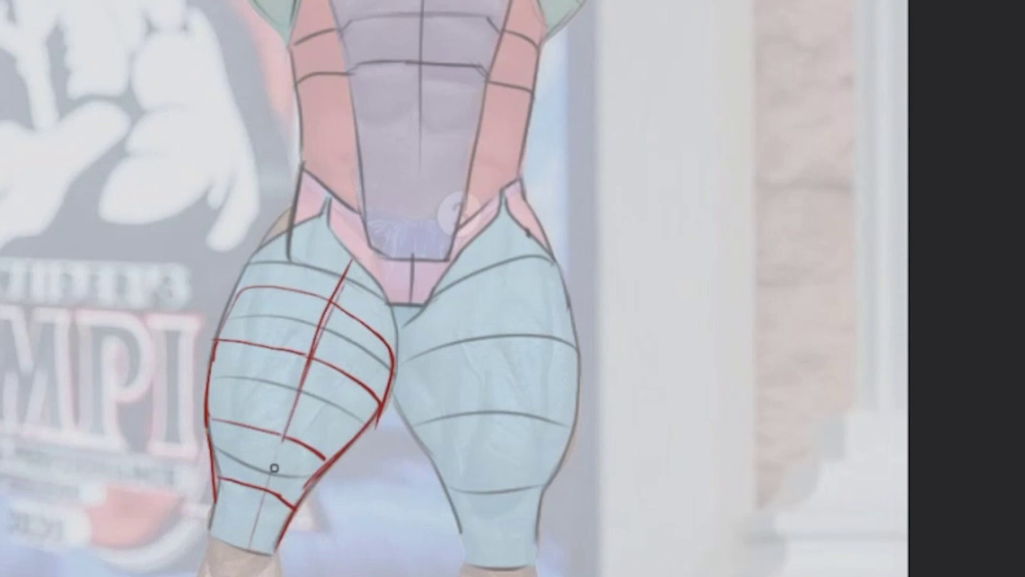
{"action": "left_click_drag", "start_coordinate": [346, 274], "coordinate": [246, 574]}
{"action": "left_click_drag", "start_coordinate": [212, 506], "coordinate": [210, 554]}
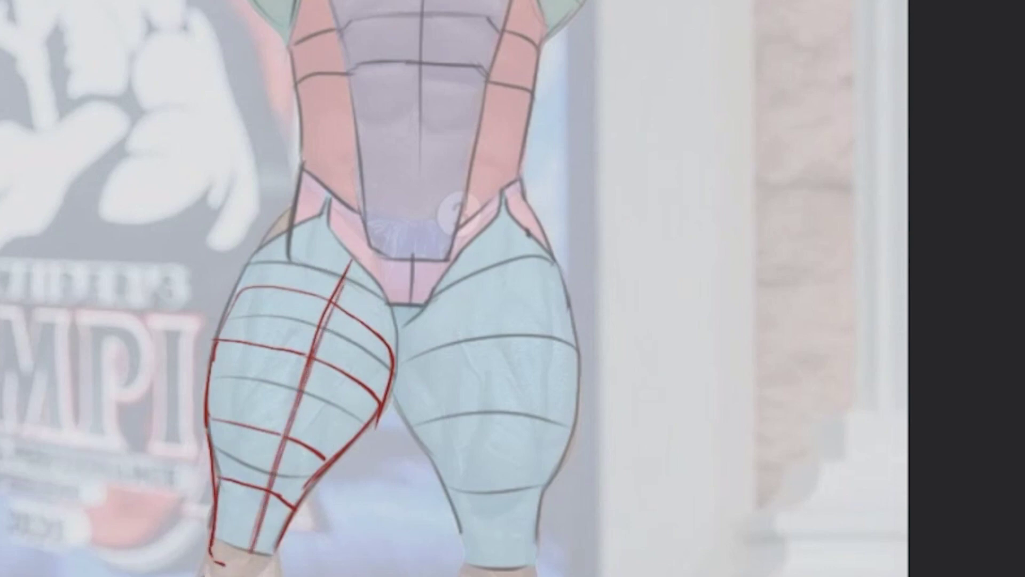
{"action": "key", "text": "ctrl+z"}
{"action": "mouse_move", "coordinate": [216, 495]}
{"action": "left_mouse_down"}
{"action": "mouse_move", "coordinate": [205, 557]}
{"action": "mouse_move", "coordinate": [226, 573]}
{"action": "left_mouse_up"}
Step: Draw three red cross-contours over the upper arm on the viewer's right and undo the last two
{"action": "scroll", "coordinate": [577, 151], "scroll_direction": "up", "scroll_amount": 5}
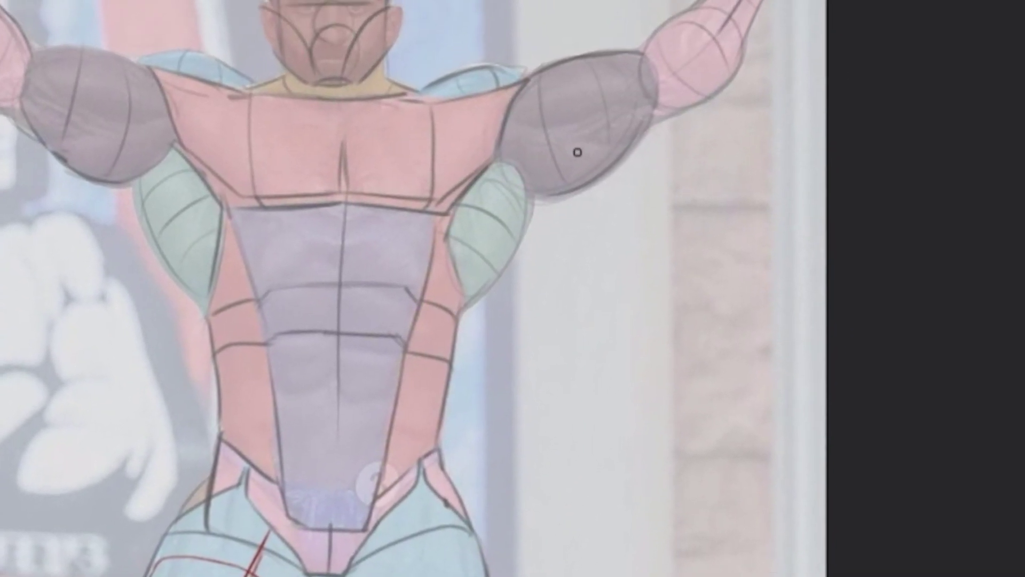
{"action": "left_click_drag", "start_coordinate": [587, 55], "coordinate": [616, 166]}
{"action": "mouse_move", "coordinate": [489, 204]}
{"action": "left_mouse_down"}
{"action": "mouse_move", "coordinate": [497, 263]}
{"action": "mouse_move", "coordinate": [521, 315]}
{"action": "left_mouse_up"}
{"action": "left_click_drag", "start_coordinate": [513, 205], "coordinate": [546, 343]}
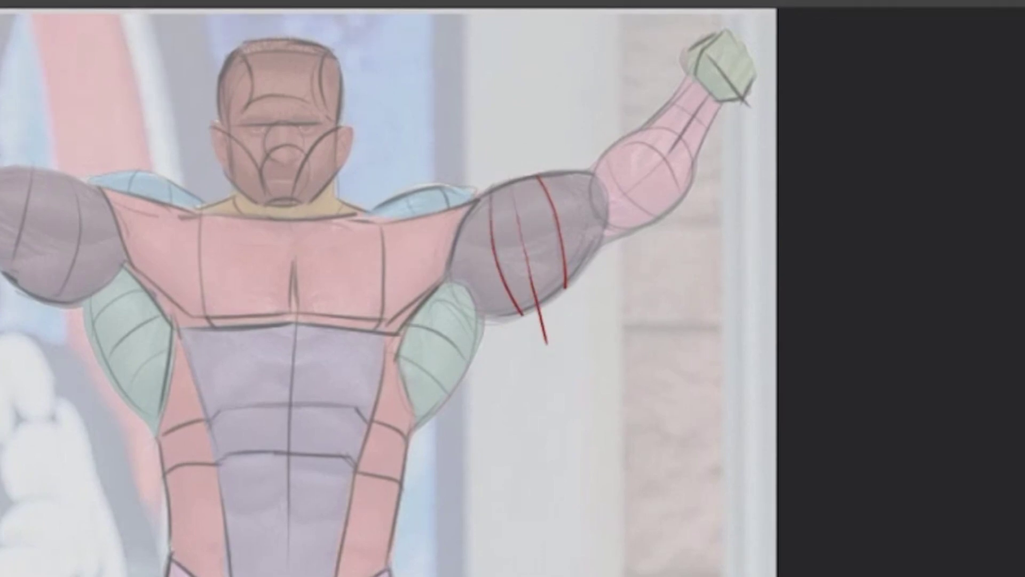
{"action": "key", "text": "ctrl+z"}
{"action": "key", "text": "ctrl+z"}
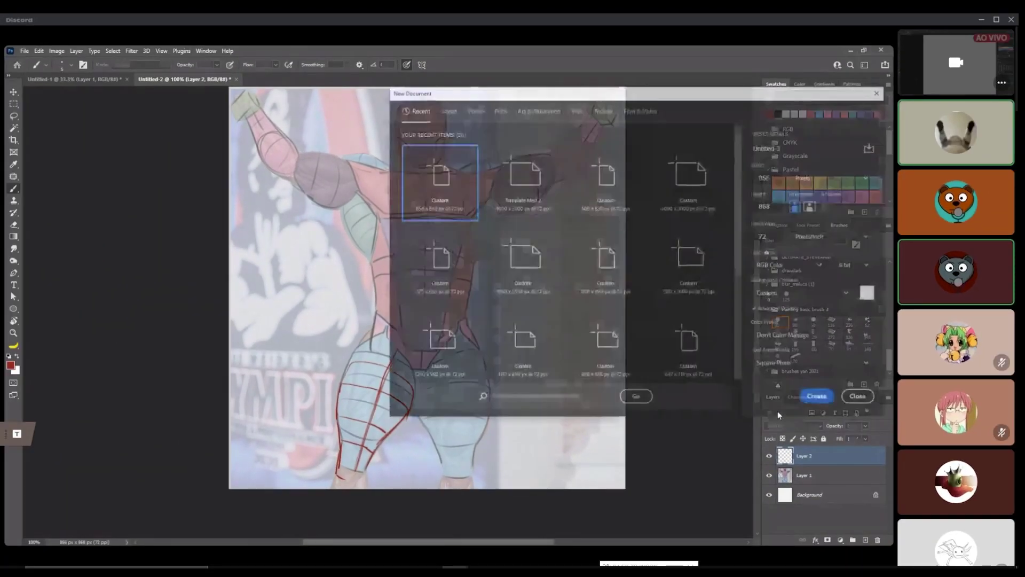
Step: Create a new document, paste in the bodybuilder photo, lower its opacity to 43%, and add an empty layer above it
{"action": "left_click", "coordinate": [815, 397]}
{"action": "key", "text": "ctrl+v"}
{"action": "left_click", "coordinate": [865, 425]}
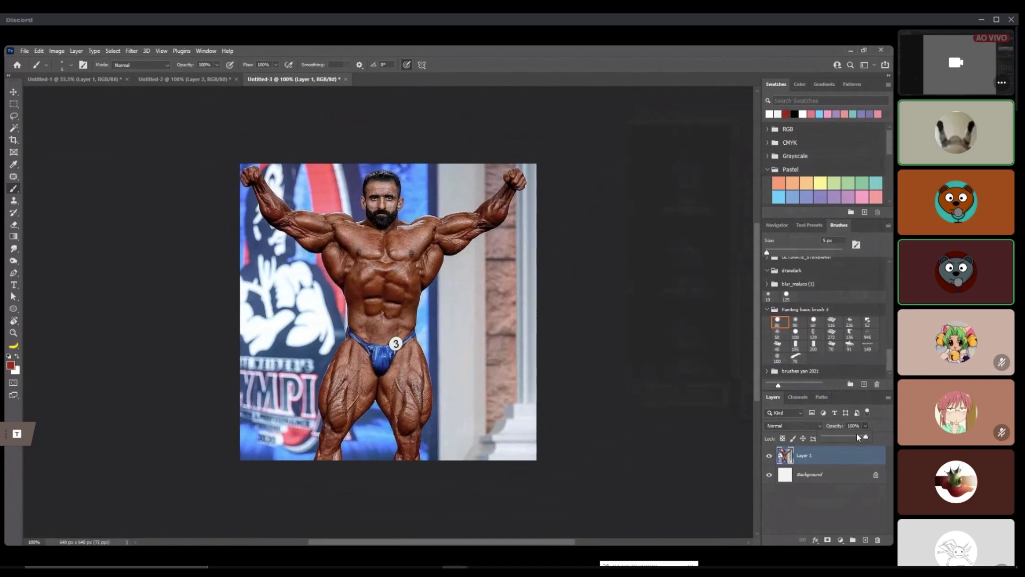
{"action": "left_click_drag", "start_coordinate": [846, 441], "coordinate": [842, 441]}
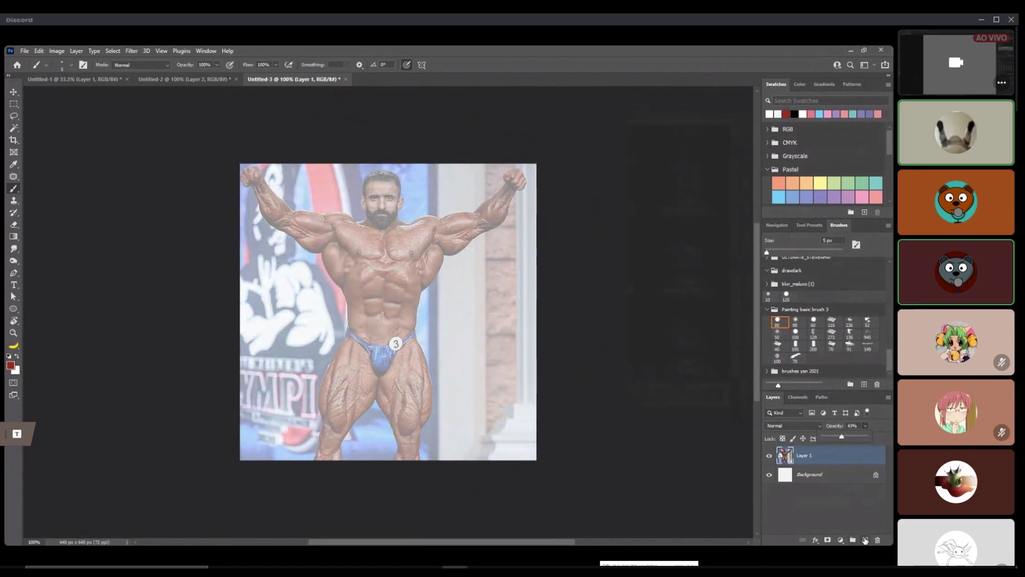
{"action": "left_click", "coordinate": [864, 539]}
Step: Trace the top edge of the upper arm on the viewer's right in red and draw three cross-contours over it
{"action": "key", "text": "ctrl+plus"}
{"action": "left_click_drag", "start_coordinate": [524, 292], "coordinate": [481, 364]}
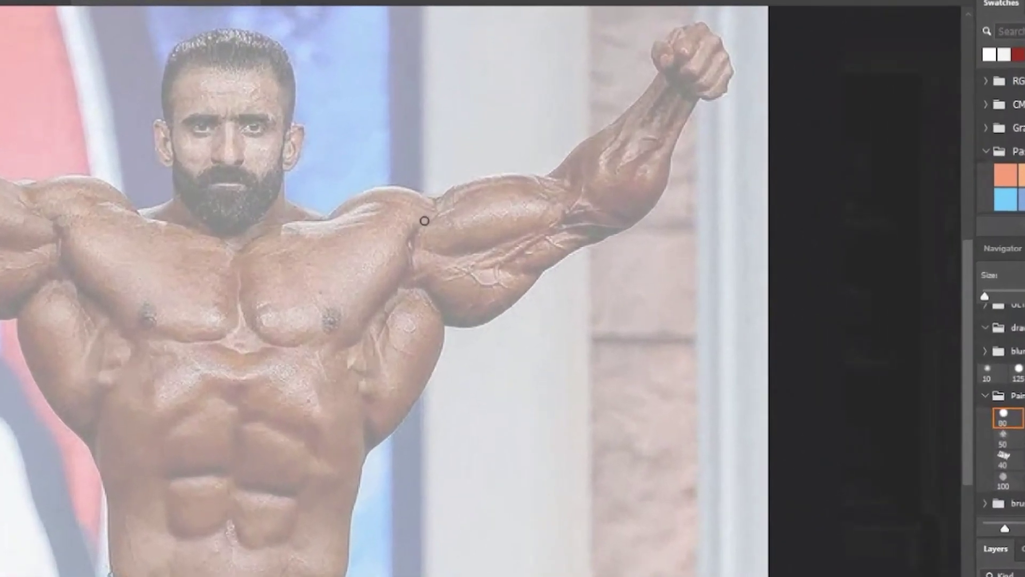
{"action": "left_click_drag", "start_coordinate": [466, 187], "coordinate": [531, 179]}
{"action": "key", "text": "ctrl+z"}
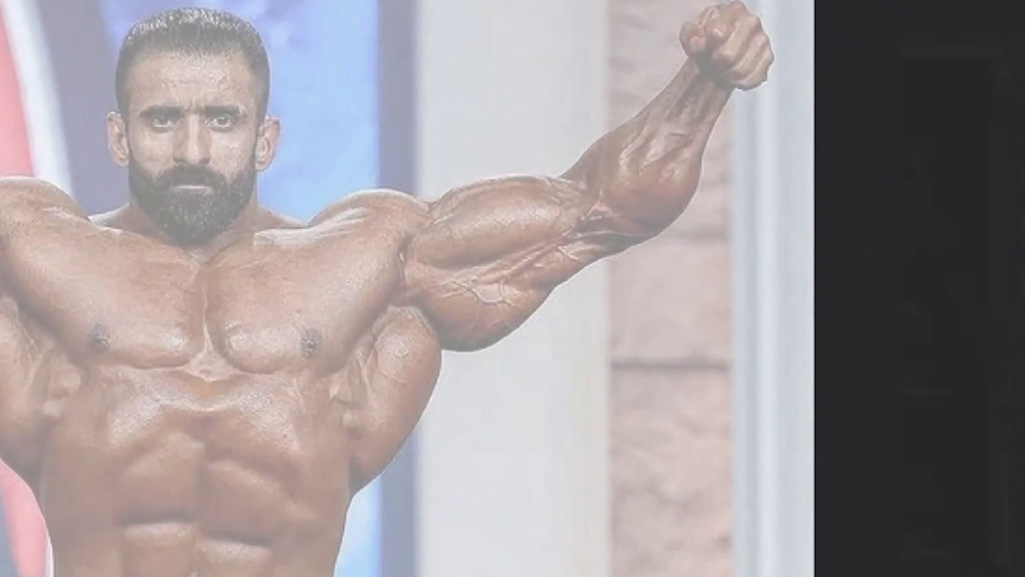
{"action": "mouse_move", "coordinate": [415, 229]}
{"action": "left_mouse_down"}
{"action": "mouse_move", "coordinate": [454, 190]}
{"action": "mouse_move", "coordinate": [533, 176]}
{"action": "mouse_move", "coordinate": [589, 192]}
{"action": "left_mouse_up"}
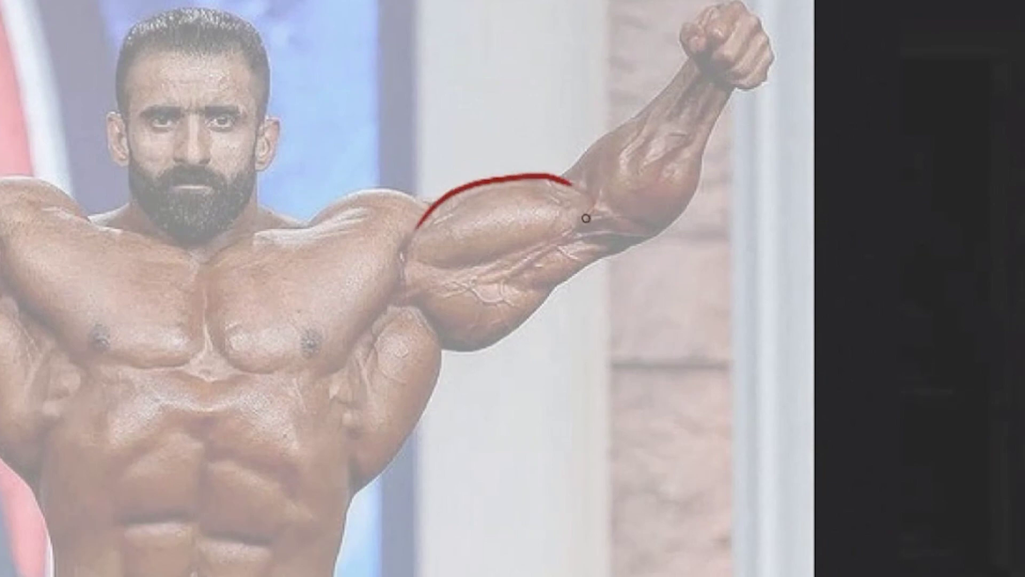
{"action": "left_click_drag", "start_coordinate": [449, 246], "coordinate": [480, 344]}
{"action": "left_click_drag", "start_coordinate": [488, 195], "coordinate": [519, 296]}
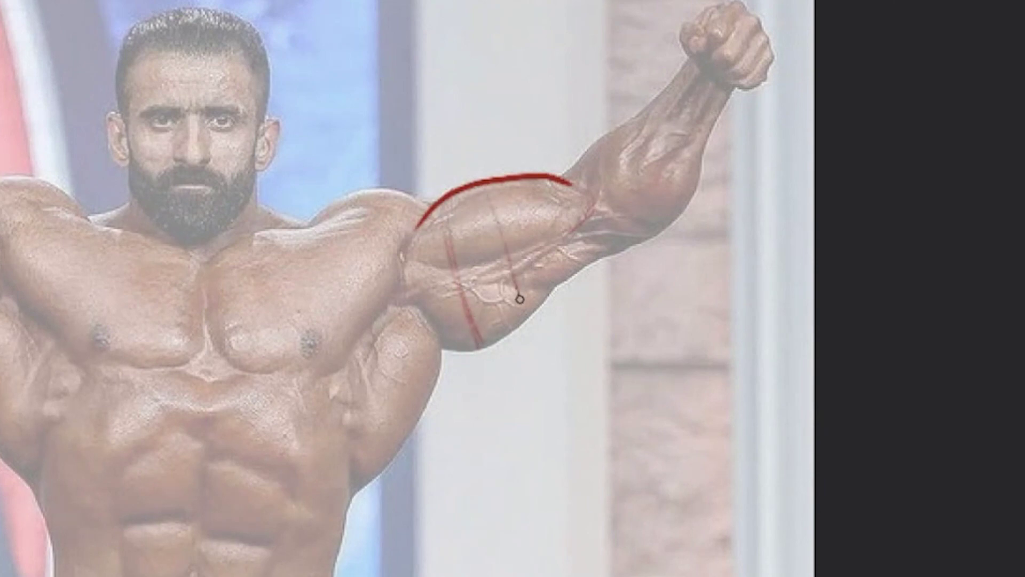
{"action": "left_click_drag", "start_coordinate": [523, 186], "coordinate": [555, 291]}
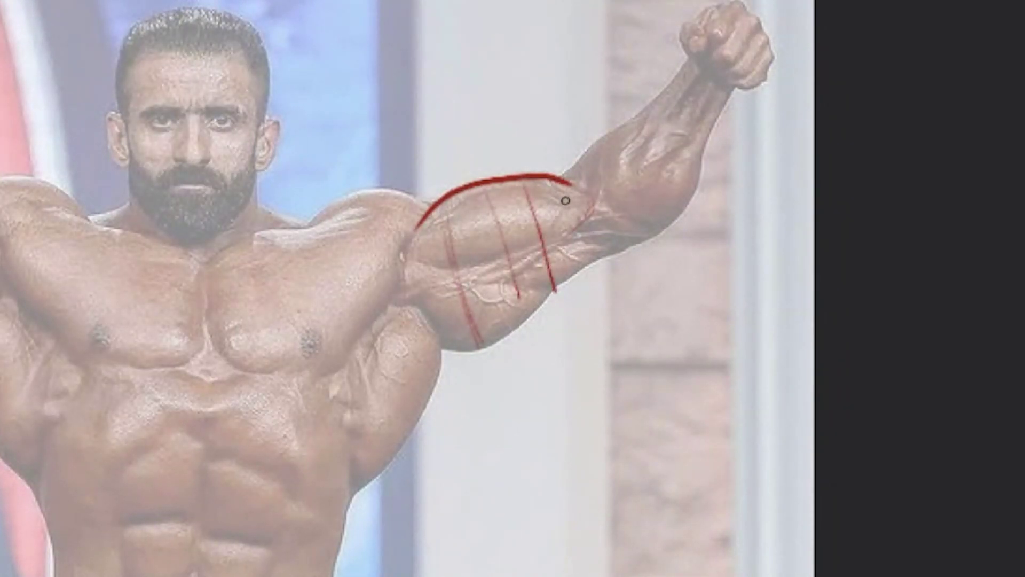
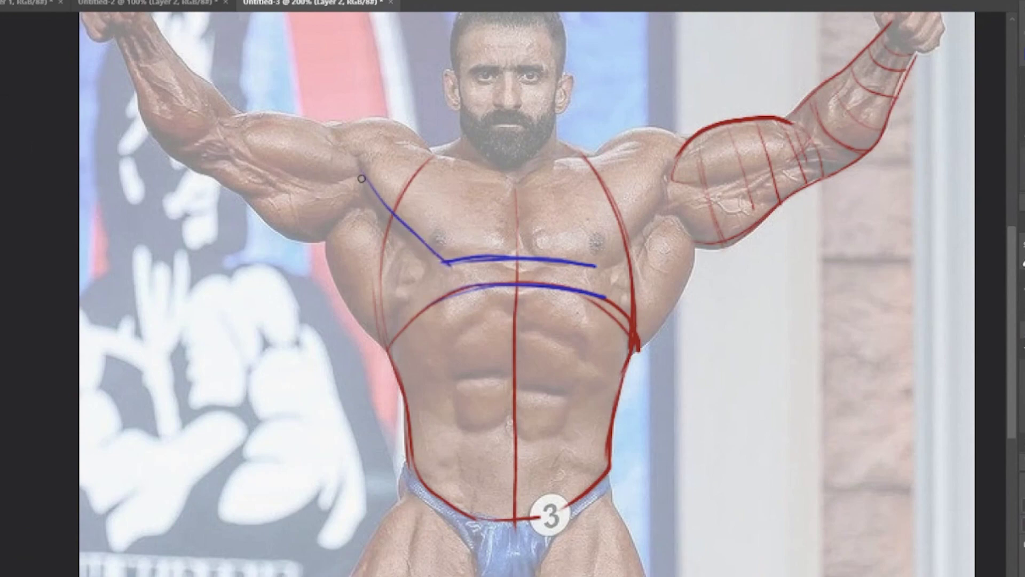
Step: Redraw the lower pectoral edge on the viewer's left in blue and add the opposite pectoral's lower edge and the upper chest line
{"action": "key", "text": "ctrl+z"}
{"action": "left_click_drag", "start_coordinate": [360, 178], "coordinate": [449, 268]}
{"action": "left_click_drag", "start_coordinate": [363, 171], "coordinate": [447, 264]}
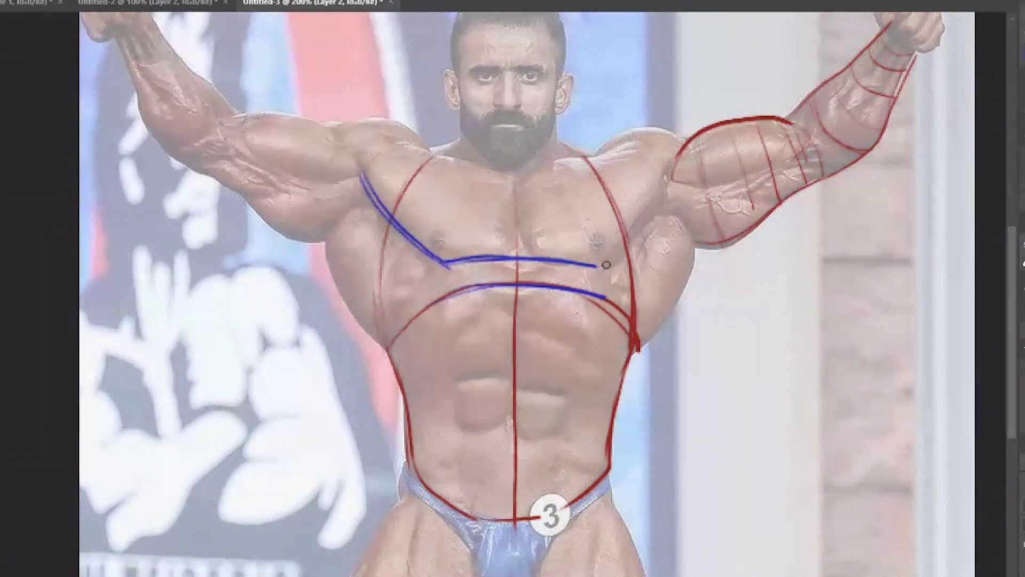
{"action": "left_click_drag", "start_coordinate": [602, 260], "coordinate": [672, 181]}
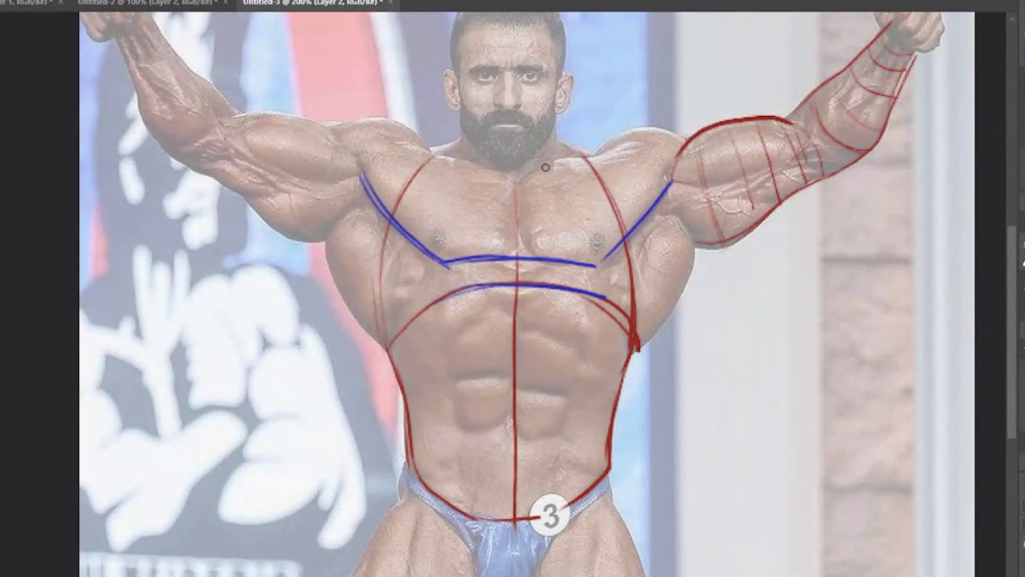
{"action": "mouse_move", "coordinate": [515, 185]}
{"action": "left_mouse_down"}
{"action": "mouse_move", "coordinate": [514, 236]}
{"action": "mouse_move", "coordinate": [585, 149]}
{"action": "left_mouse_up"}
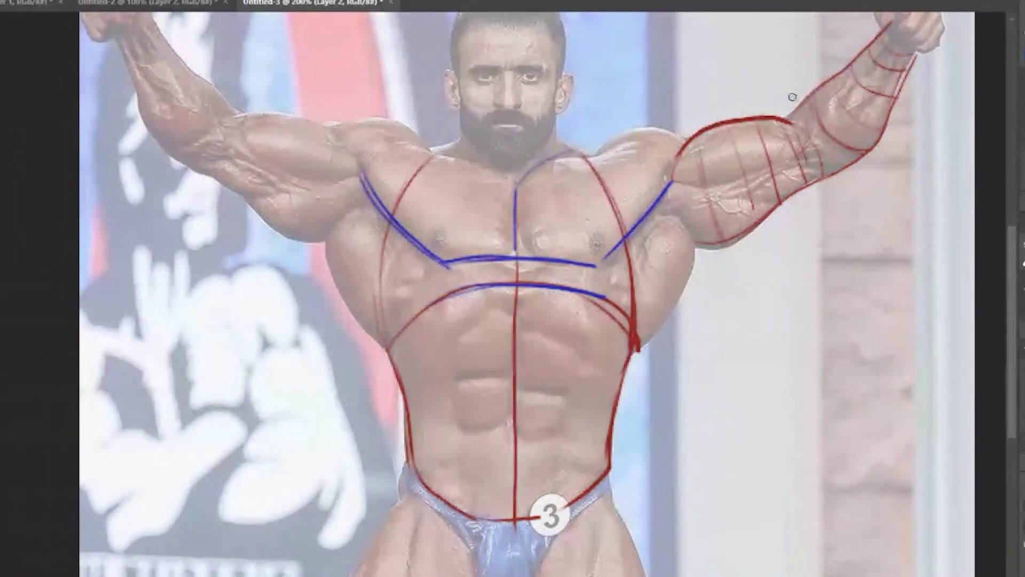
Step: Draw a blue cross-contour over the middle of the thigh on the viewer's left
{"action": "left_click_drag", "start_coordinate": [712, 428], "coordinate": [768, 299]}
{"action": "left_click_drag", "start_coordinate": [694, 454], "coordinate": [753, 333]}
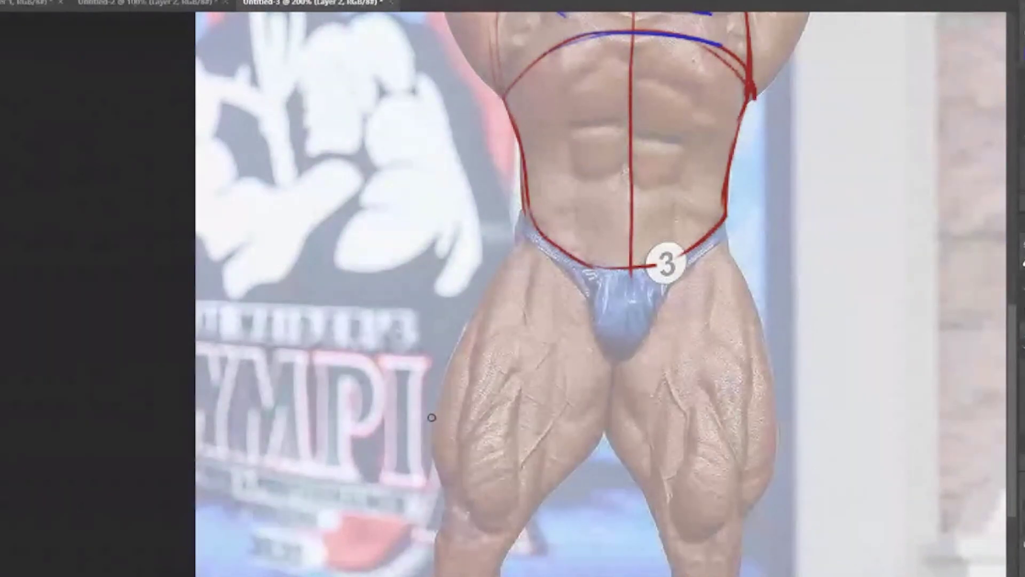
{"action": "mouse_move", "coordinate": [432, 417]}
{"action": "left_mouse_down"}
{"action": "mouse_move", "coordinate": [524, 443]}
{"action": "mouse_move", "coordinate": [573, 472]}
{"action": "left_mouse_up"}
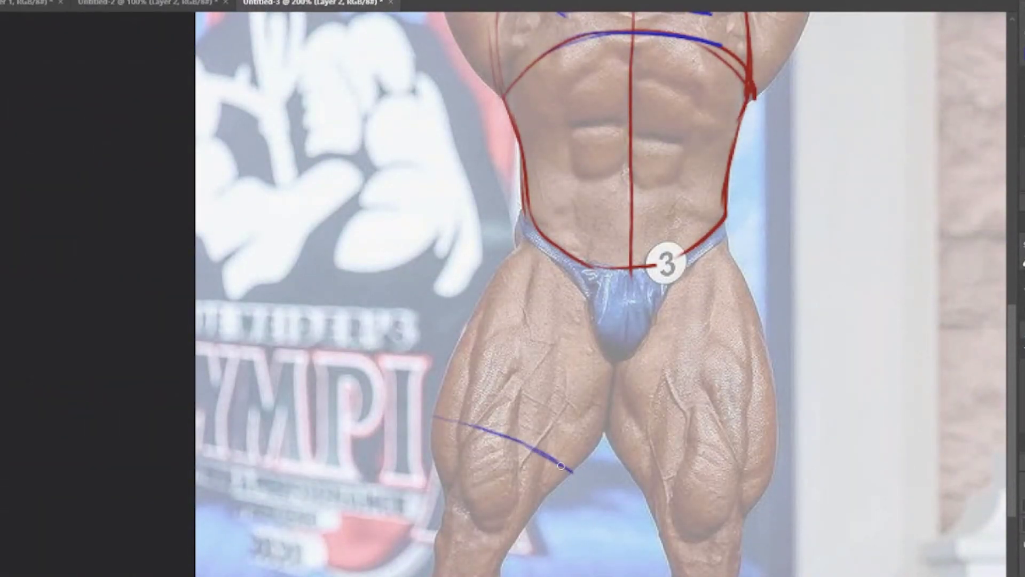
{"action": "mouse_move", "coordinate": [456, 357]}
{"action": "left_mouse_down"}
{"action": "mouse_move", "coordinate": [532, 357]}
{"action": "mouse_move", "coordinate": [567, 451]}
{"action": "left_mouse_up"}
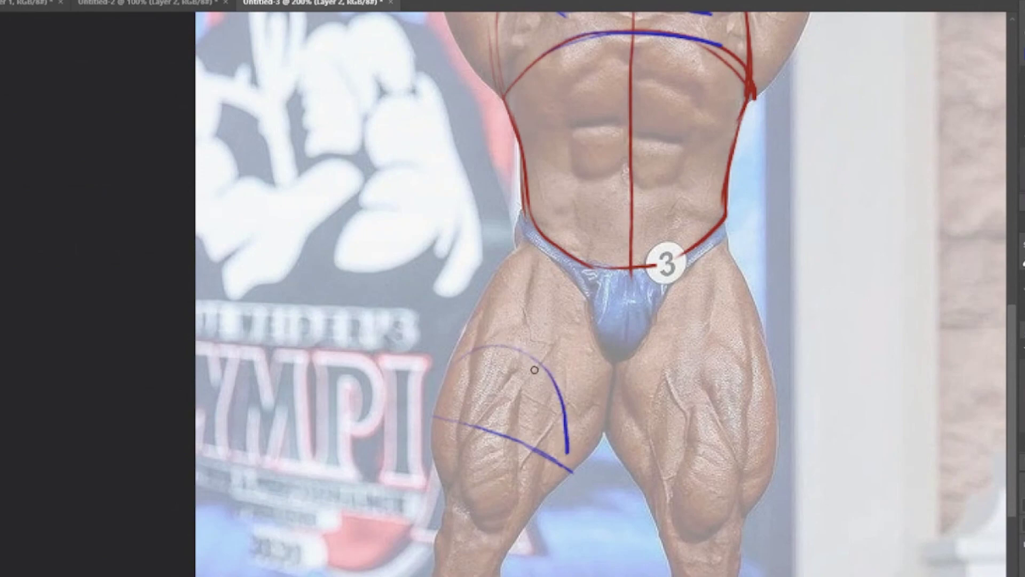
{"action": "mouse_move", "coordinate": [433, 414]}
{"action": "left_mouse_down"}
{"action": "mouse_move", "coordinate": [436, 447]}
{"action": "mouse_move", "coordinate": [518, 493]}
{"action": "mouse_move", "coordinate": [552, 491]}
{"action": "left_mouse_up"}
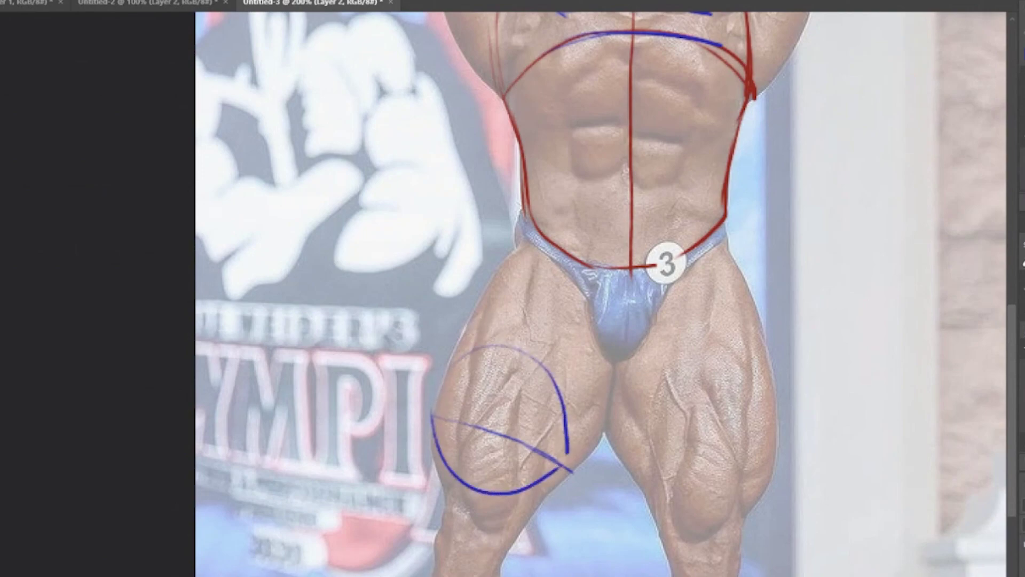
{"action": "key", "text": "ctrl+z"}
{"action": "key", "text": "ctrl+z"}
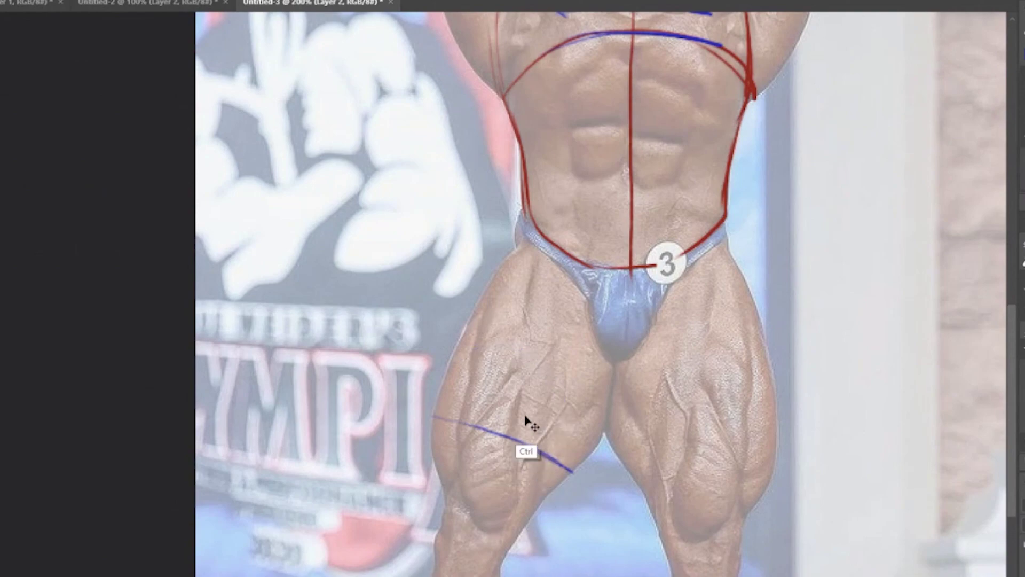
Step: Add a higher blue cross-contour over the inner thigh and a center axis from the groin down to the knee
{"action": "mouse_move", "coordinate": [499, 346]}
{"action": "left_mouse_down"}
{"action": "mouse_move", "coordinate": [599, 420]}
{"action": "mouse_move", "coordinate": [595, 446]}
{"action": "left_mouse_up"}
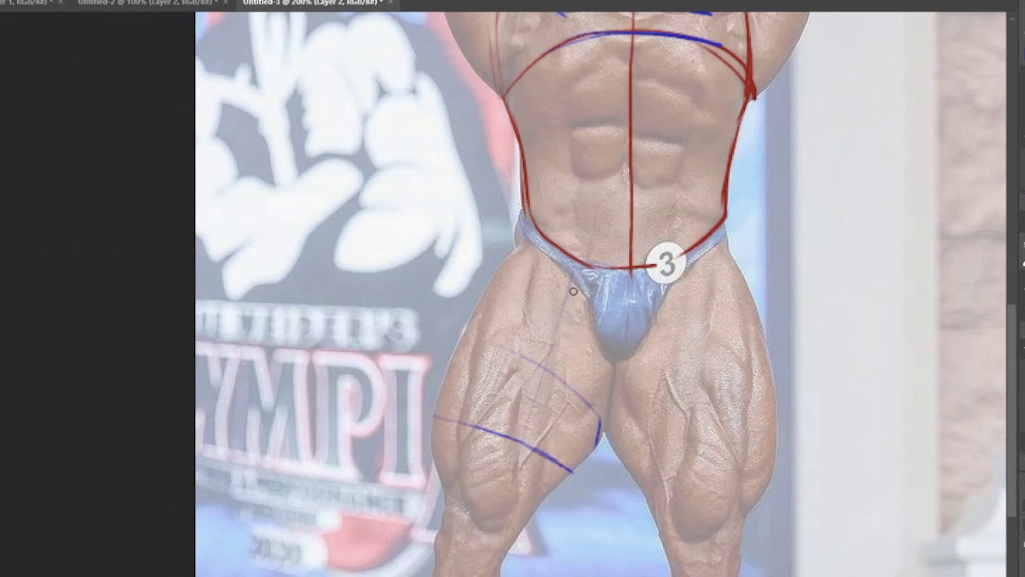
{"action": "left_click_drag", "start_coordinate": [569, 293], "coordinate": [514, 512]}
{"action": "left_click_drag", "start_coordinate": [541, 400], "coordinate": [514, 513]}
{"action": "left_click_drag", "start_coordinate": [525, 473], "coordinate": [506, 539]}
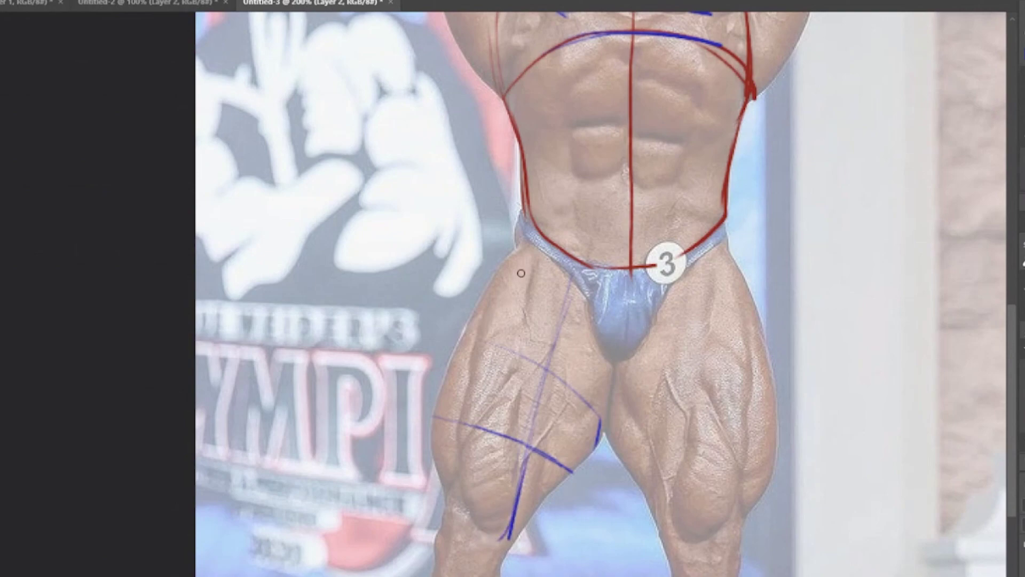
Step: Outline the outer quadriceps mass from hip to knee in blue and trace the inner edge of the same thigh
{"action": "mouse_move", "coordinate": [522, 244]}
{"action": "left_mouse_down"}
{"action": "mouse_move", "coordinate": [466, 339]}
{"action": "mouse_move", "coordinate": [436, 417]}
{"action": "mouse_move", "coordinate": [433, 460]}
{"action": "left_mouse_up"}
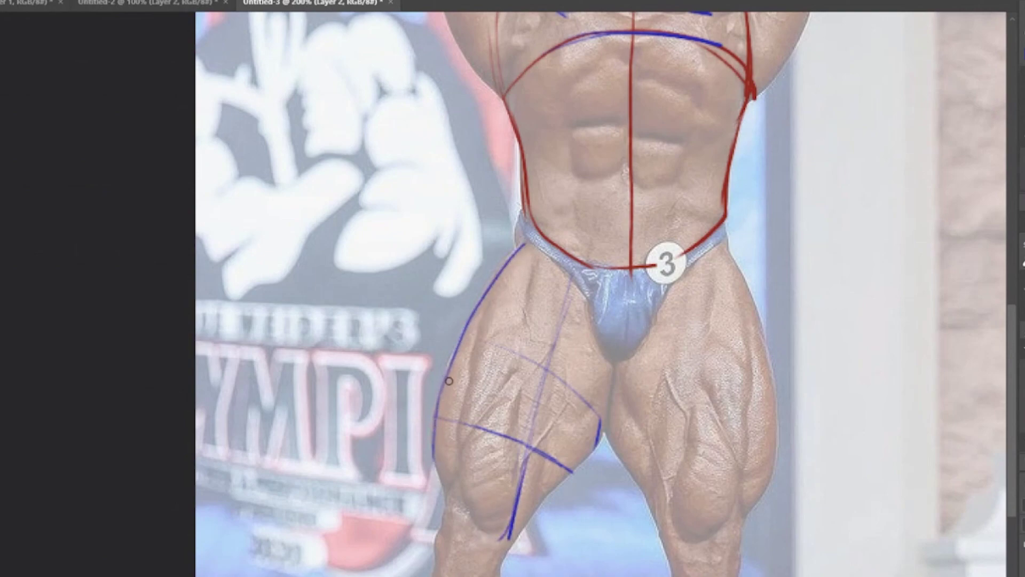
{"action": "mouse_move", "coordinate": [449, 381]}
{"action": "left_mouse_down"}
{"action": "mouse_move", "coordinate": [453, 495]}
{"action": "mouse_move", "coordinate": [505, 536]}
{"action": "left_mouse_up"}
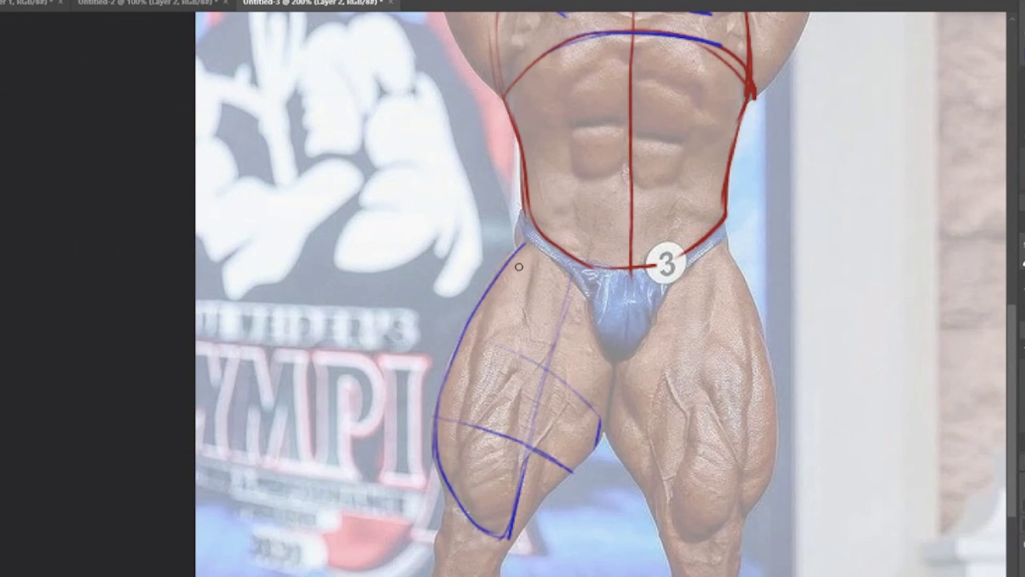
{"action": "mouse_move", "coordinate": [528, 244]}
{"action": "left_mouse_down"}
{"action": "mouse_move", "coordinate": [556, 278]}
{"action": "mouse_move", "coordinate": [536, 408]}
{"action": "mouse_move", "coordinate": [554, 280]}
{"action": "mouse_move", "coordinate": [539, 251]}
{"action": "mouse_move", "coordinate": [515, 260]}
{"action": "left_mouse_up"}
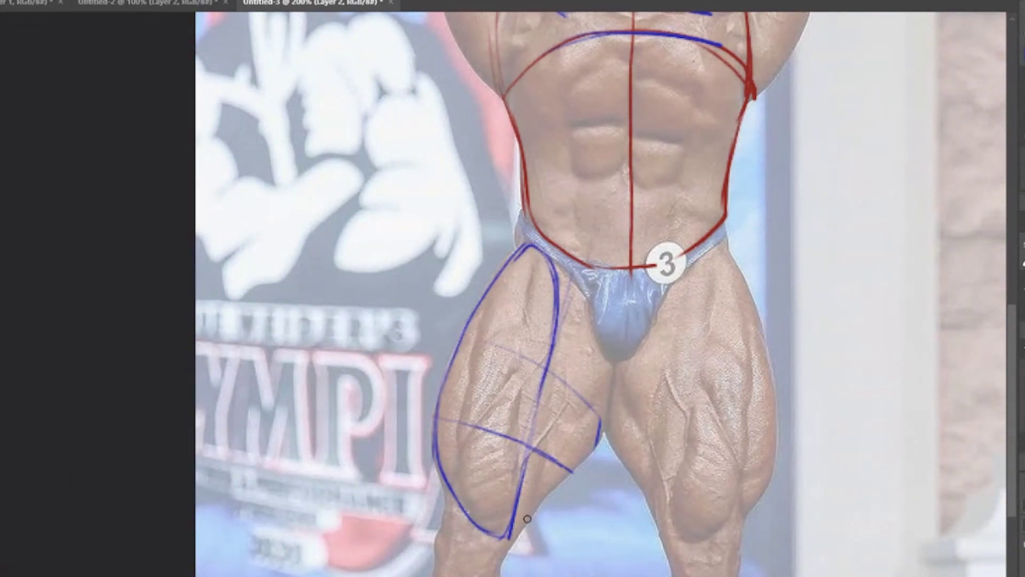
{"action": "mouse_move", "coordinate": [580, 452]}
{"action": "left_mouse_down"}
{"action": "mouse_move", "coordinate": [519, 525]}
{"action": "mouse_move", "coordinate": [590, 454]}
{"action": "mouse_move", "coordinate": [608, 370]}
{"action": "left_mouse_up"}
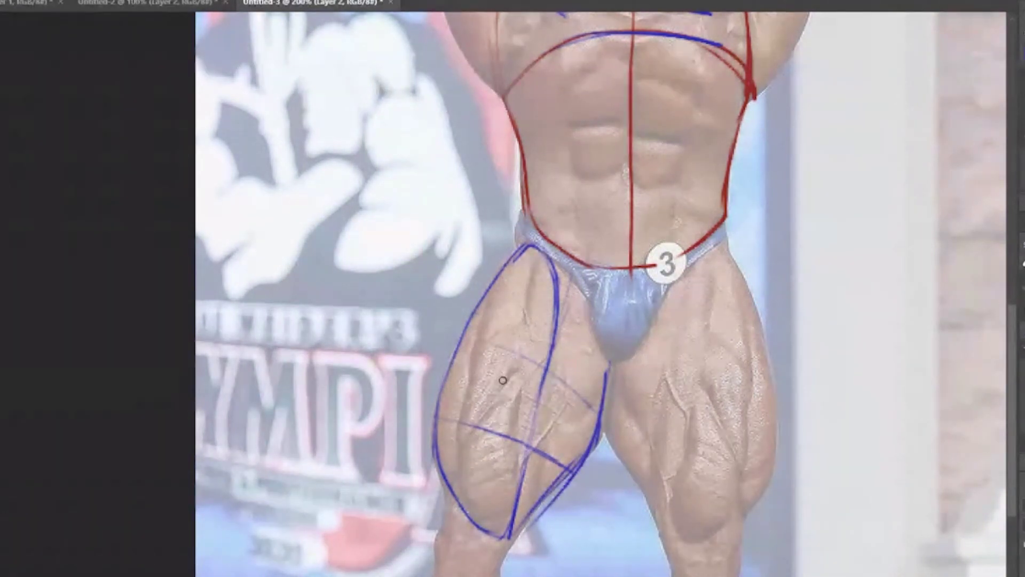
Step: Draw a blue cross-contour over the thigh on the viewer's right and trace its outer and inner edges
{"action": "left_click_drag", "start_coordinate": [700, 376], "coordinate": [620, 387]}
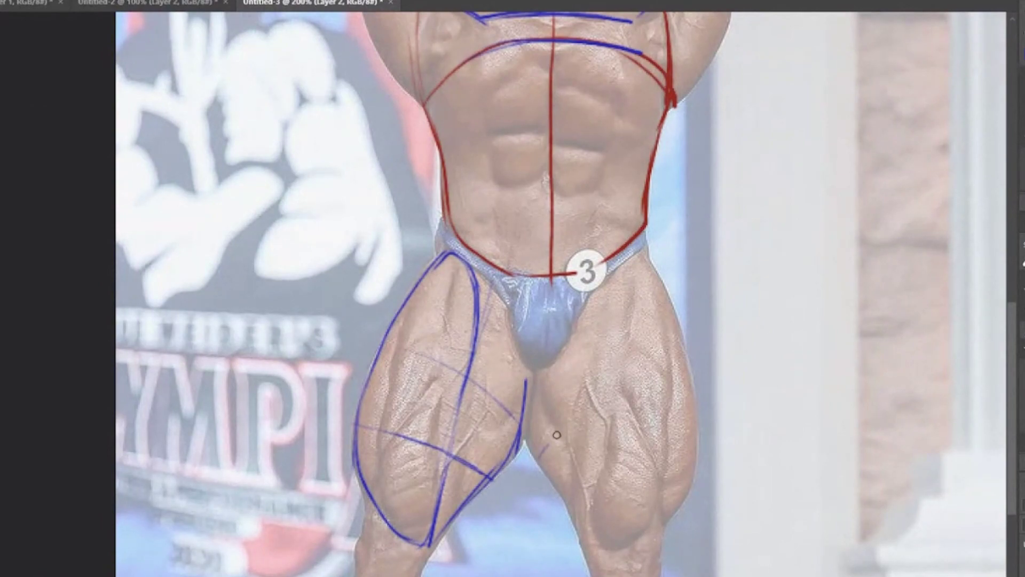
{"action": "mouse_move", "coordinate": [535, 458]}
{"action": "left_mouse_down"}
{"action": "mouse_move", "coordinate": [614, 401]}
{"action": "mouse_move", "coordinate": [697, 420]}
{"action": "left_mouse_up"}
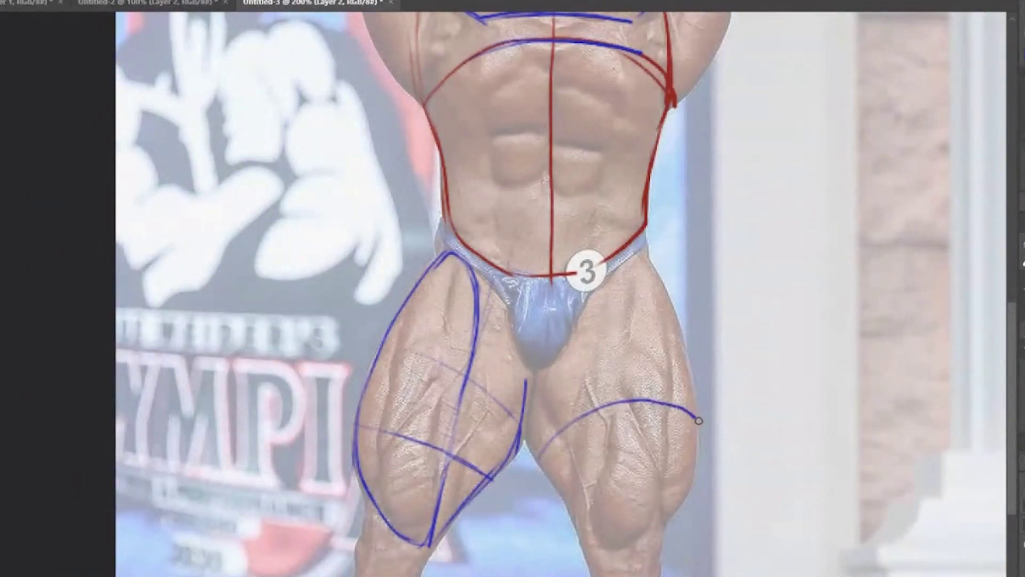
{"action": "mouse_move", "coordinate": [652, 259]}
{"action": "left_mouse_down"}
{"action": "mouse_move", "coordinate": [685, 350]}
{"action": "mouse_move", "coordinate": [688, 439]}
{"action": "mouse_move", "coordinate": [667, 527]}
{"action": "left_mouse_up"}
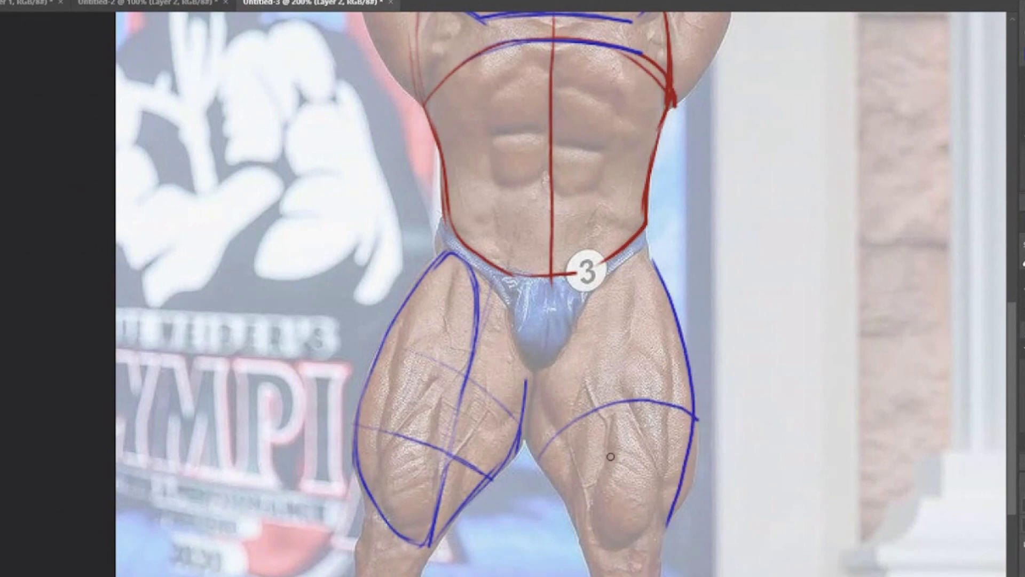
{"action": "left_click_drag", "start_coordinate": [525, 419], "coordinate": [574, 536]}
{"action": "left_click_drag", "start_coordinate": [692, 467], "coordinate": [670, 533]}
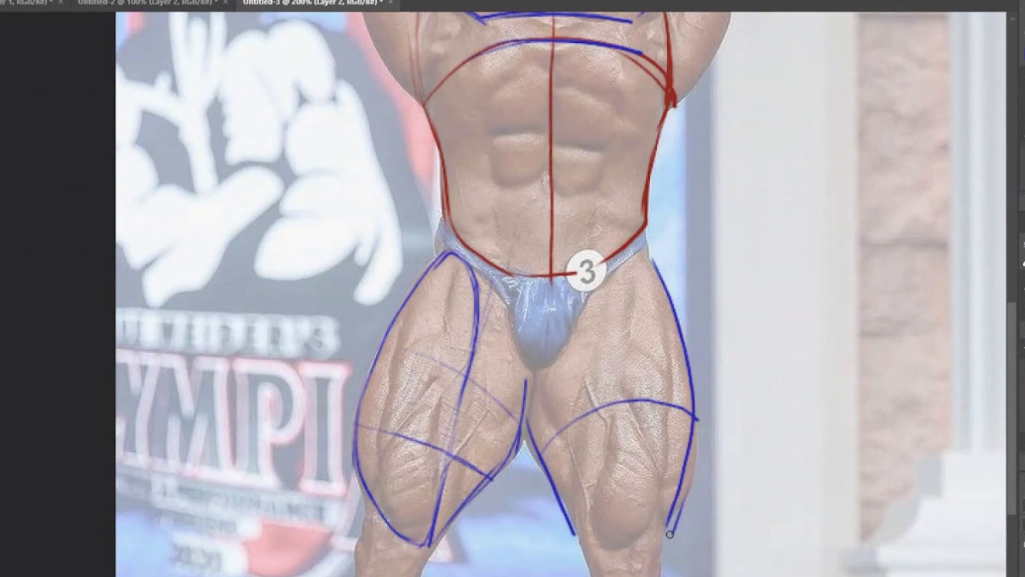
Step: Outline the quadriceps volume down to the knee in blue on the viewer's right thigh and reinforce the cross-contour
{"action": "mouse_move", "coordinate": [637, 263]}
{"action": "left_mouse_down"}
{"action": "mouse_move", "coordinate": [613, 336]}
{"action": "mouse_move", "coordinate": [591, 508]}
{"action": "left_mouse_up"}
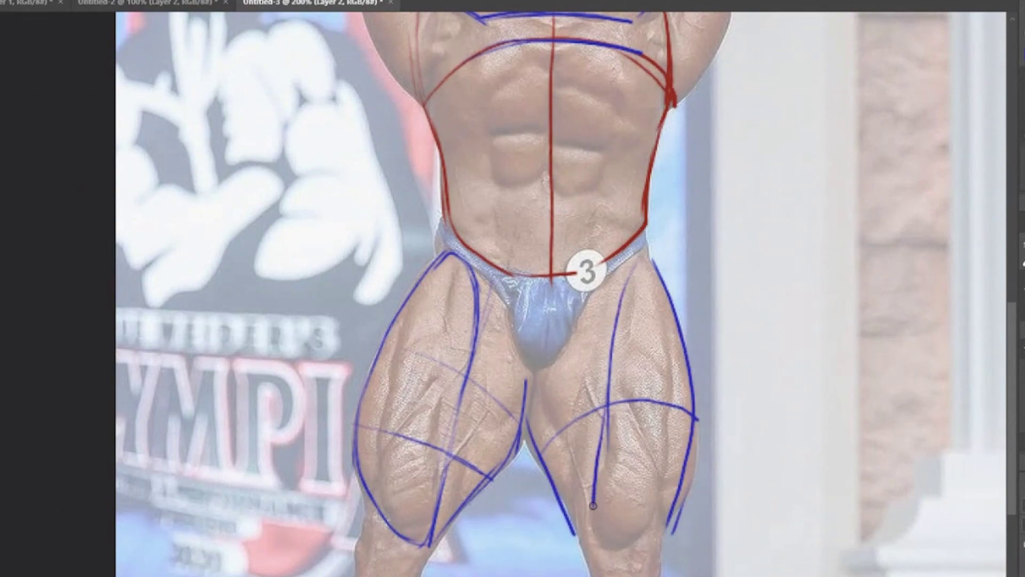
{"action": "key", "text": "ctrl+z"}
{"action": "mouse_move", "coordinate": [646, 261]}
{"action": "left_mouse_down"}
{"action": "mouse_move", "coordinate": [610, 369]}
{"action": "mouse_move", "coordinate": [588, 502]}
{"action": "mouse_move", "coordinate": [588, 521]}
{"action": "mouse_move", "coordinate": [619, 548]}
{"action": "left_mouse_up"}
{"action": "left_click_drag", "start_coordinate": [675, 514], "coordinate": [612, 546]}
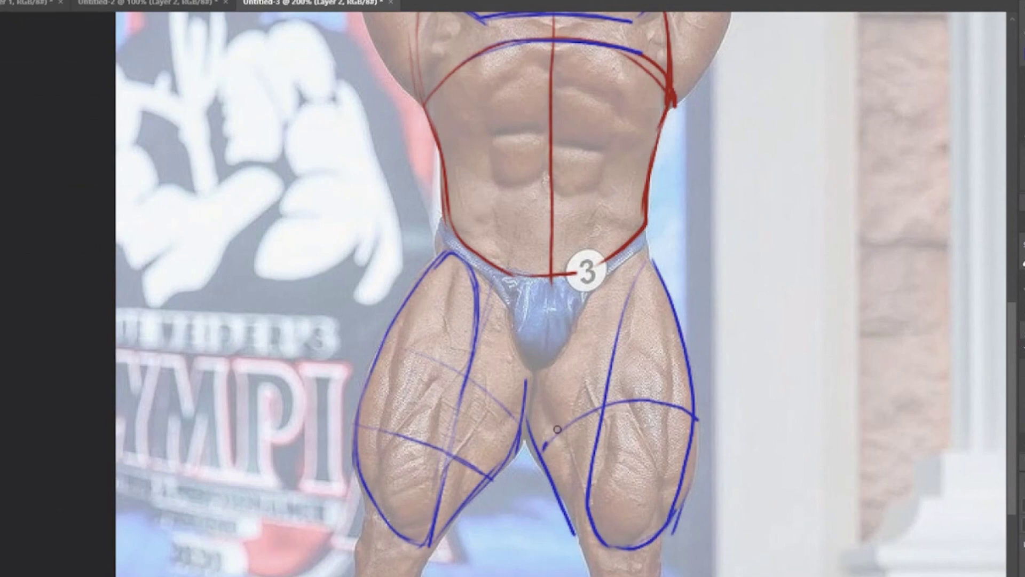
{"action": "mouse_move", "coordinate": [543, 449]}
{"action": "left_mouse_down"}
{"action": "mouse_move", "coordinate": [613, 398]}
{"action": "mouse_move", "coordinate": [684, 401]}
{"action": "mouse_move", "coordinate": [687, 412]}
{"action": "mouse_move", "coordinate": [632, 414]}
{"action": "mouse_move", "coordinate": [677, 421]}
{"action": "mouse_move", "coordinate": [656, 412]}
{"action": "mouse_move", "coordinate": [638, 509]}
{"action": "left_mouse_up"}
Step: Switch to the Eraser and reduce its size
{"action": "key", "text": "e"}
{"action": "key", "text": "bracketleft"}
{"action": "key", "text": "bracketleft"}
{"action": "key", "text": "bracketleft"}
{"action": "key", "text": "bracketleft"}
{"action": "key", "text": "bracketleft"}
{"action": "key", "text": "bracketleft"}
{"action": "key", "text": "bracketleft"}
{"action": "key", "text": "bracketleft"}
{"action": "key", "text": "bracketleft"}
Step: Draw the biceps and triceps volumes with cross-contours in blue over the upper arm on the viewer's right
{"action": "key", "text": "ctrl+minus"}
{"action": "left_click_drag", "start_coordinate": [668, 452], "coordinate": [703, 494]}
{"action": "key", "text": "ctrl+plus"}
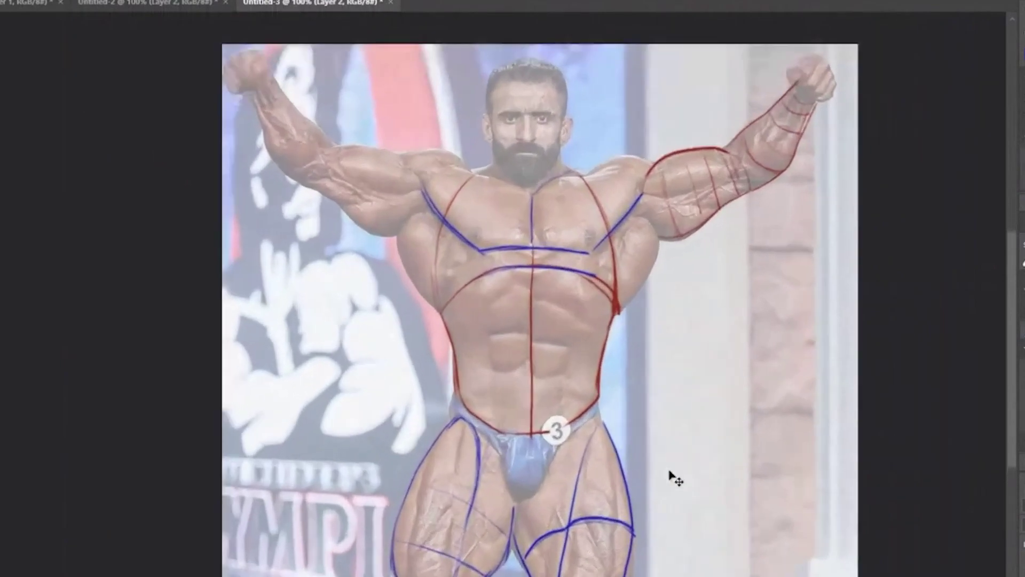
{"action": "left_click_drag", "start_coordinate": [826, 257], "coordinate": [694, 343]}
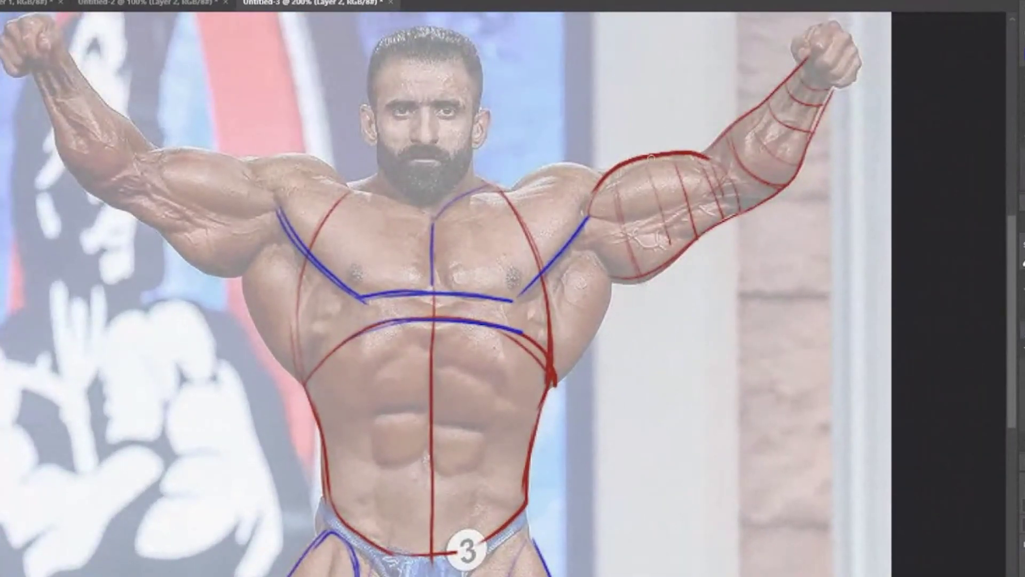
{"action": "left_click_drag", "start_coordinate": [646, 159], "coordinate": [665, 266]}
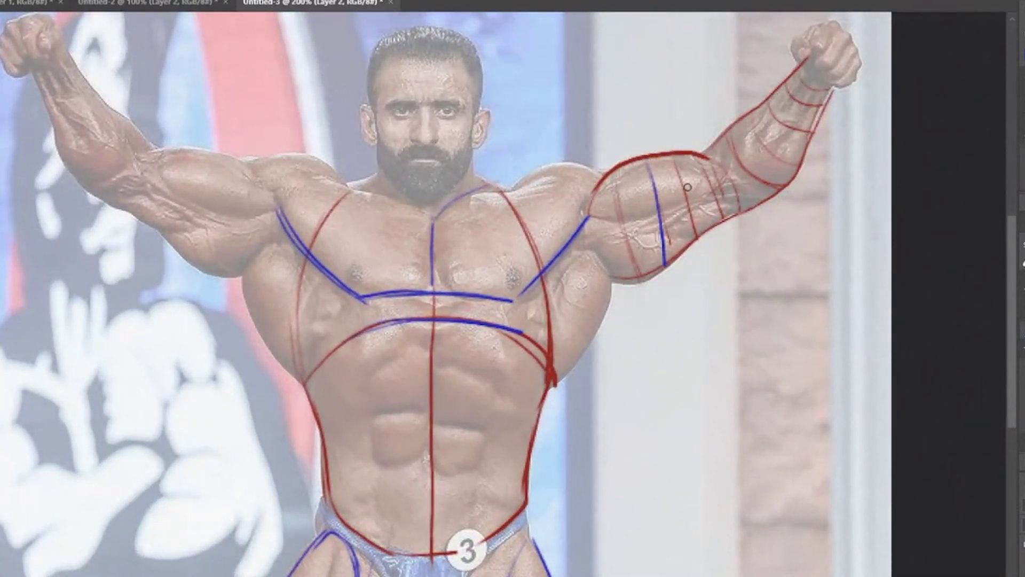
{"action": "key", "text": "ctrl+z"}
{"action": "mouse_move", "coordinate": [590, 214]}
{"action": "left_mouse_down"}
{"action": "mouse_move", "coordinate": [631, 219]}
{"action": "mouse_move", "coordinate": [692, 197]}
{"action": "mouse_move", "coordinate": [640, 218]}
{"action": "mouse_move", "coordinate": [700, 199]}
{"action": "mouse_move", "coordinate": [717, 188]}
{"action": "mouse_move", "coordinate": [686, 199]}
{"action": "mouse_move", "coordinate": [716, 168]}
{"action": "mouse_move", "coordinate": [707, 196]}
{"action": "left_mouse_up"}
{"action": "left_click_drag", "start_coordinate": [647, 164], "coordinate": [678, 257]}
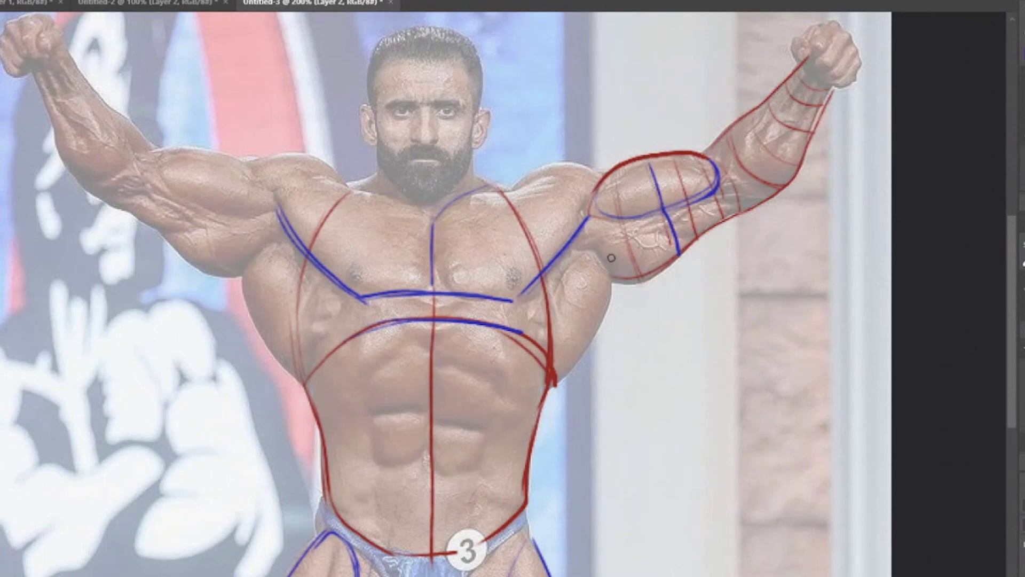
{"action": "mouse_move", "coordinate": [622, 239]}
{"action": "left_mouse_down"}
{"action": "mouse_move", "coordinate": [676, 241]}
{"action": "mouse_move", "coordinate": [640, 262]}
{"action": "mouse_move", "coordinate": [648, 281]}
{"action": "left_mouse_up"}
{"action": "left_click_drag", "start_coordinate": [630, 245], "coordinate": [643, 277]}
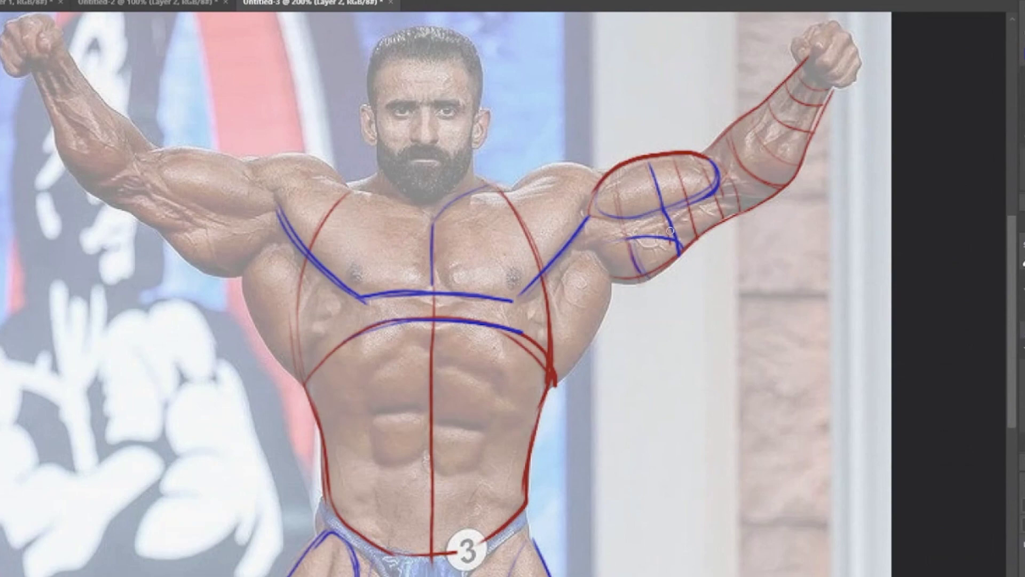
Step: Draw a blue oval for the muscle mass of the forearm on the viewer's right
{"action": "mouse_move", "coordinate": [719, 204]}
{"action": "left_mouse_down"}
{"action": "mouse_move", "coordinate": [732, 207]}
{"action": "mouse_move", "coordinate": [752, 142]}
{"action": "mouse_move", "coordinate": [785, 115]}
{"action": "left_mouse_up"}
{"action": "mouse_move", "coordinate": [747, 158]}
{"action": "left_mouse_down"}
{"action": "mouse_move", "coordinate": [792, 115]}
{"action": "mouse_move", "coordinate": [807, 123]}
{"action": "mouse_move", "coordinate": [798, 171]}
{"action": "left_mouse_up"}
{"action": "mouse_move", "coordinate": [742, 143]}
{"action": "left_mouse_down"}
{"action": "mouse_move", "coordinate": [754, 171]}
{"action": "mouse_move", "coordinate": [794, 181]}
{"action": "mouse_move", "coordinate": [733, 141]}
{"action": "left_mouse_up"}
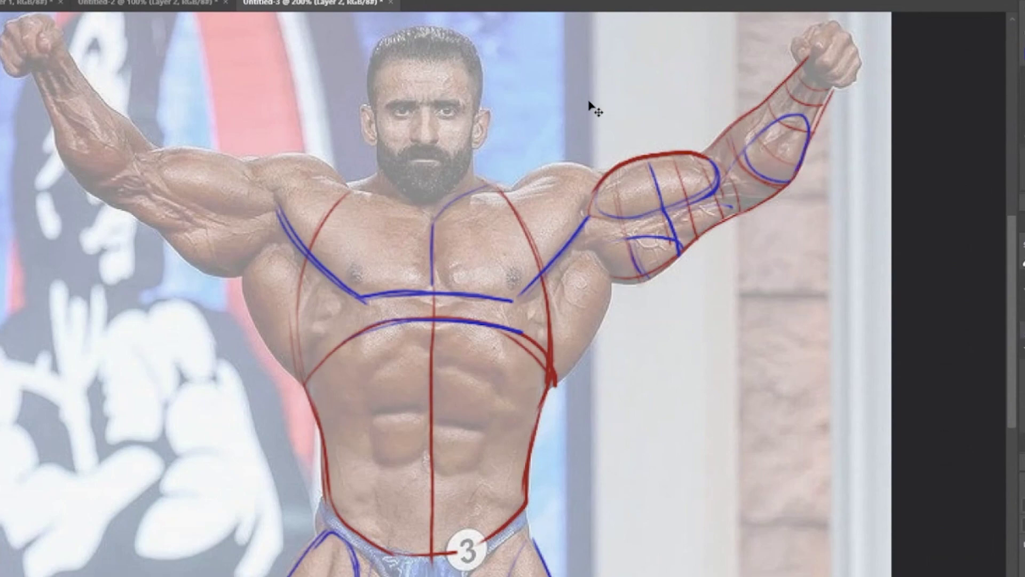
{"action": "left_click_drag", "start_coordinate": [478, 198], "coordinate": [555, 224]}
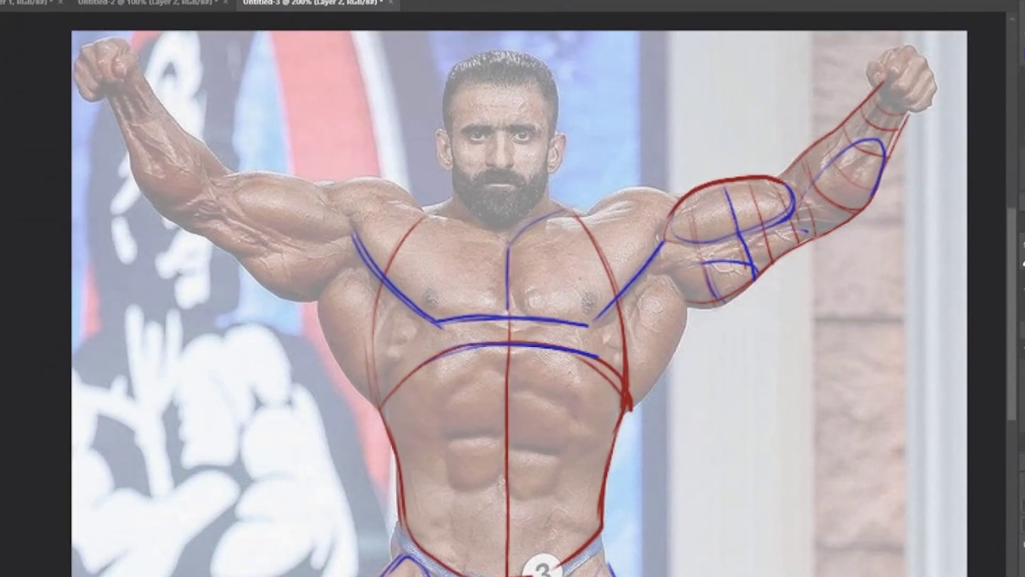
Step: Close Untitled-3 without saving and switch to the document with the blank light canvas
{"action": "left_click", "coordinate": [390, 3]}
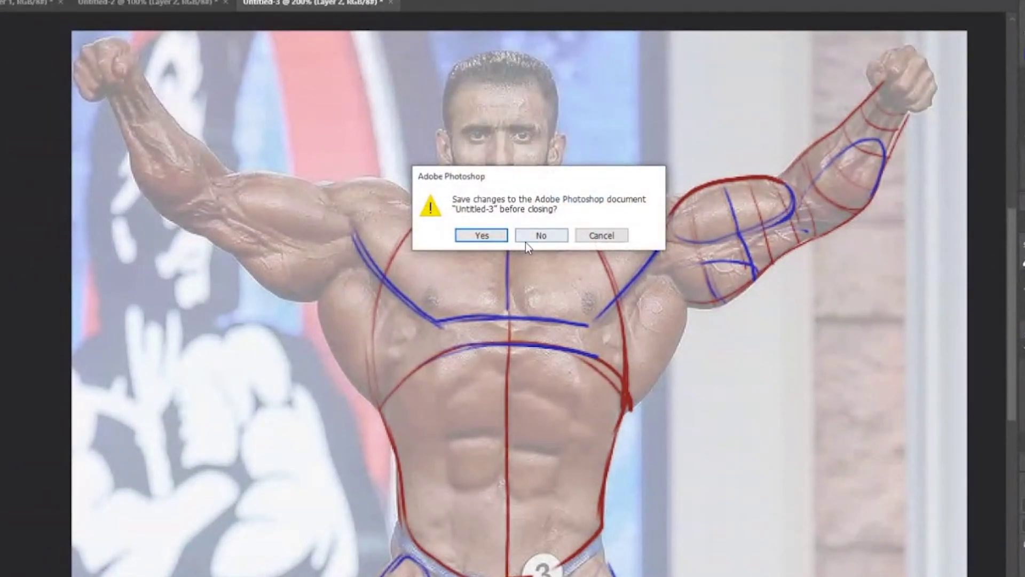
{"action": "left_click", "coordinate": [541, 236]}
{"action": "left_click", "coordinate": [540, 237]}
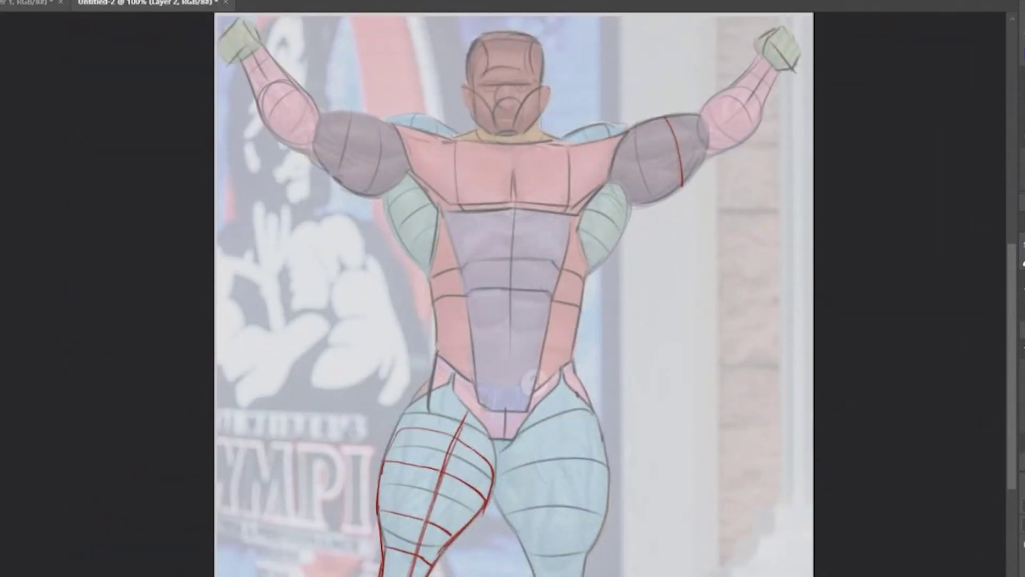
{"action": "left_click", "coordinate": [8, 2]}
{"action": "left_click_drag", "start_coordinate": [517, 322], "coordinate": [434, 332]}
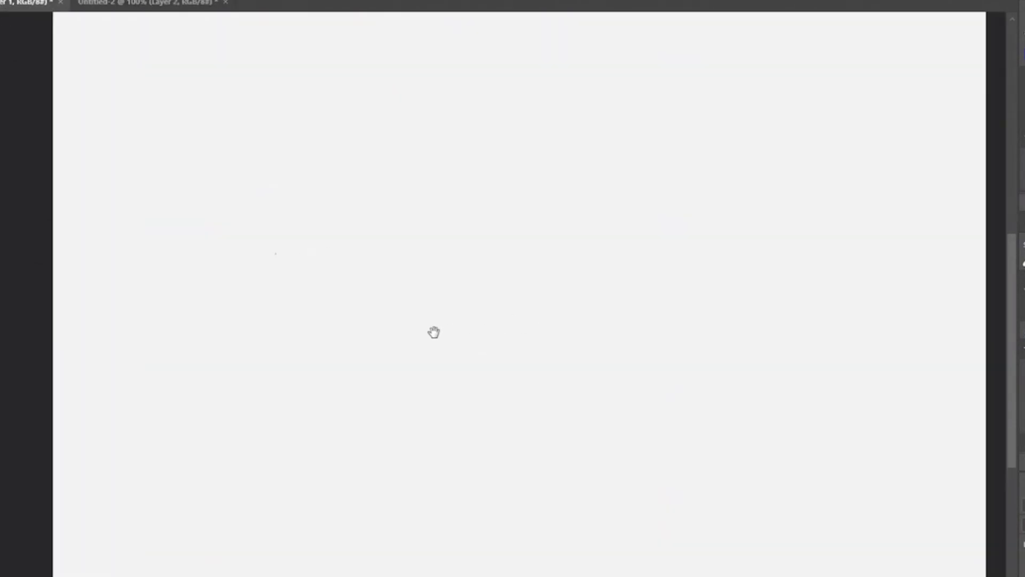
Step: Try sketching the front of a torso box in blue with an open rectangular outline on the blank canvas
{"action": "left_click_drag", "start_coordinate": [614, 456], "coordinate": [640, 454]}
{"action": "left_click_drag", "start_coordinate": [375, 198], "coordinate": [474, 183]}
{"action": "key", "text": "ctrl+z"}
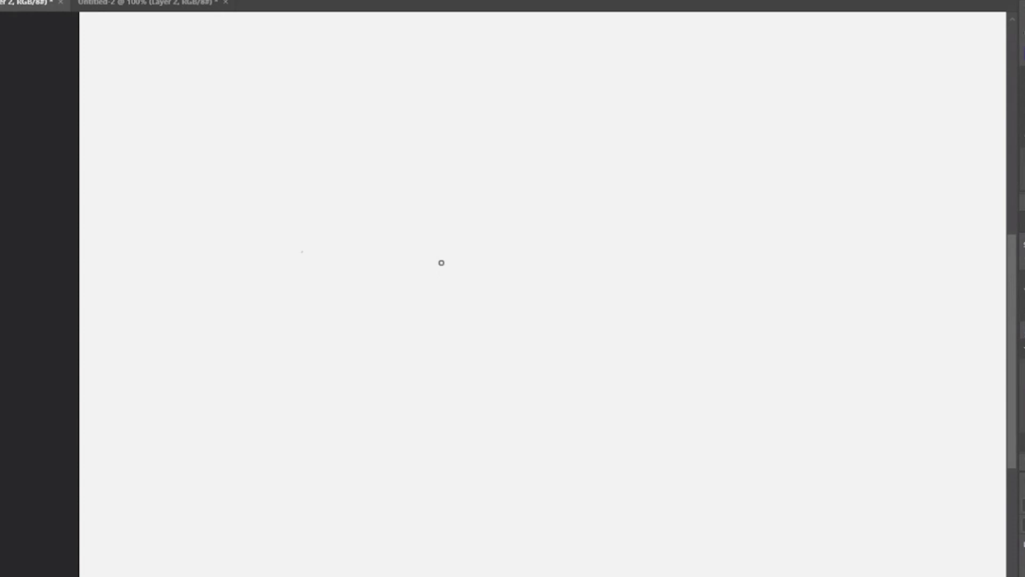
{"action": "mouse_move", "coordinate": [459, 202]}
{"action": "left_mouse_down"}
{"action": "mouse_move", "coordinate": [460, 179]}
{"action": "mouse_move", "coordinate": [472, 288]}
{"action": "left_mouse_up"}
{"action": "mouse_move", "coordinate": [477, 185]}
{"action": "left_mouse_down"}
{"action": "mouse_move", "coordinate": [510, 189]}
{"action": "mouse_move", "coordinate": [559, 186]}
{"action": "mouse_move", "coordinate": [563, 176]}
{"action": "mouse_move", "coordinate": [590, 256]}
{"action": "mouse_move", "coordinate": [587, 299]}
{"action": "left_mouse_up"}
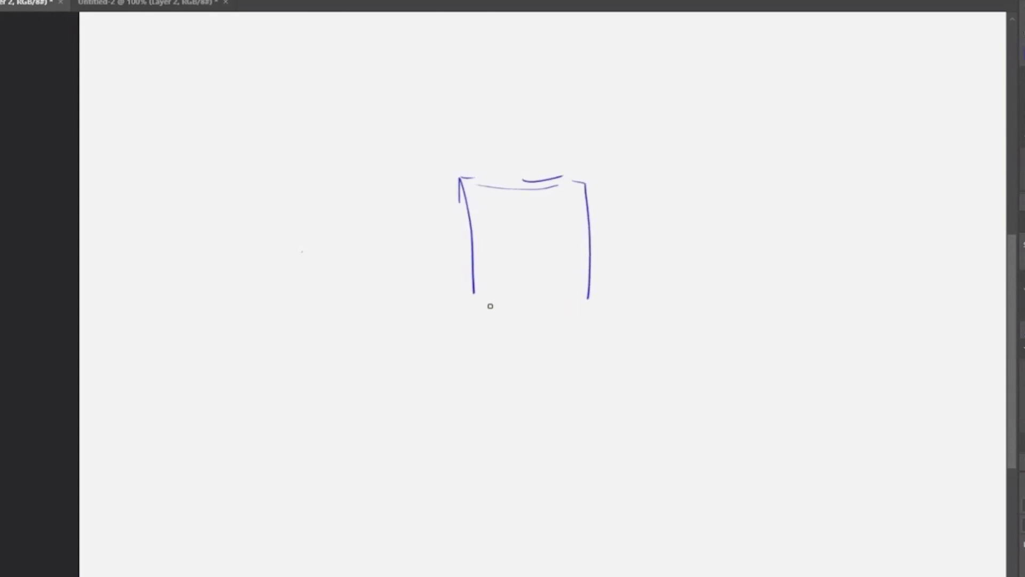
{"action": "left_click_drag", "start_coordinate": [491, 289], "coordinate": [539, 279]}
{"action": "key", "text": "ctrl+z"}
{"action": "mouse_move", "coordinate": [478, 290]}
{"action": "left_mouse_down"}
{"action": "mouse_move", "coordinate": [505, 269]}
{"action": "mouse_move", "coordinate": [542, 261]}
{"action": "mouse_move", "coordinate": [585, 299]}
{"action": "left_mouse_up"}
{"action": "key", "text": "ctrl+z"}
{"action": "mouse_move", "coordinate": [499, 268]}
{"action": "left_mouse_down"}
{"action": "mouse_move", "coordinate": [473, 300]}
{"action": "mouse_move", "coordinate": [454, 262]}
{"action": "left_mouse_up"}
{"action": "key", "text": "ctrl+z"}
{"action": "key", "text": "ctrl+z"}
{"action": "key", "text": "ctrl+z"}
{"action": "key", "text": "ctrl+z"}
{"action": "key", "text": "ctrl+z"}
Step: Erase the trial box outline completely, enlarging the Eraser as needed
{"action": "left_click_drag", "start_coordinate": [635, 311], "coordinate": [597, 369]}
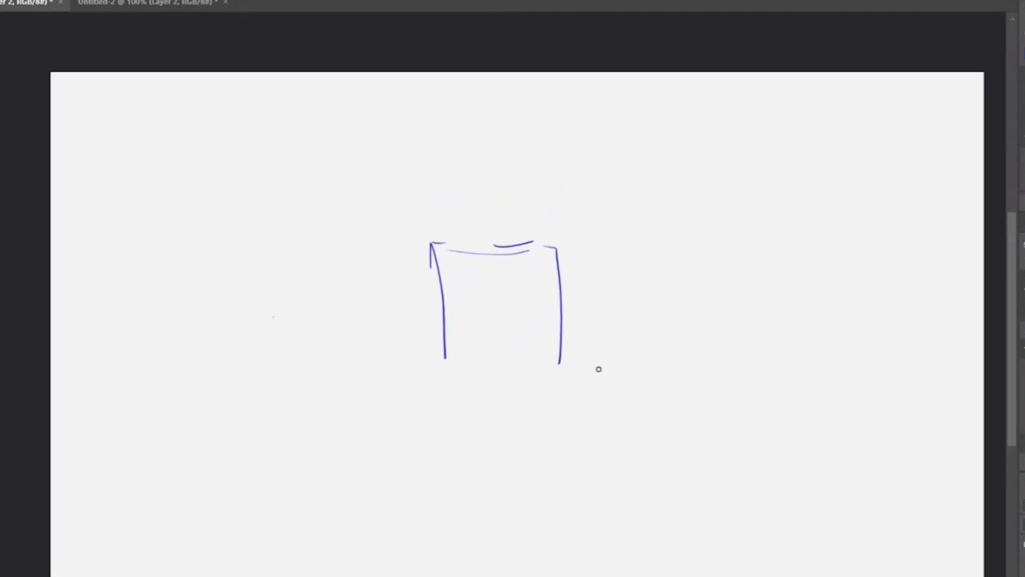
{"action": "key", "text": "ctrl+alt+z"}
{"action": "key", "text": "e"}
{"action": "key", "text": "bracketright"}
{"action": "key", "text": "bracketright"}
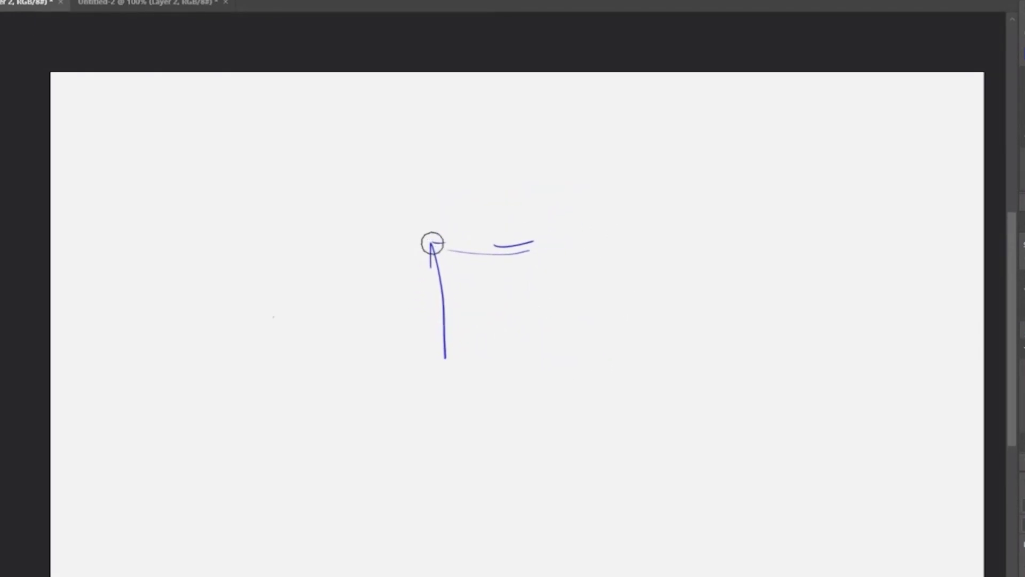
{"action": "left_click_drag", "start_coordinate": [445, 357], "coordinate": [432, 252]}
{"action": "left_click_drag", "start_coordinate": [499, 247], "coordinate": [530, 236]}
{"action": "key", "text": "b"}
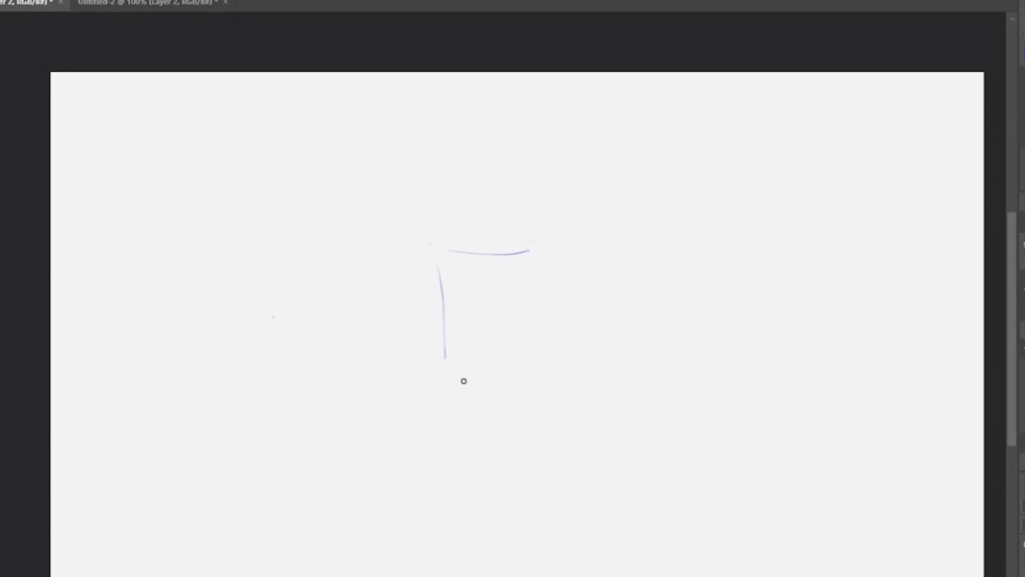
{"action": "key", "text": "e"}
{"action": "key", "text": "bracketright"}
{"action": "key", "text": "bracketright"}
{"action": "key", "text": "bracketright"}
{"action": "key", "text": "bracketright"}
{"action": "key", "text": "bracketright"}
{"action": "key", "text": "bracketright"}
{"action": "key", "text": "bracketright"}
{"action": "key", "text": "bracketright"}
{"action": "mouse_move", "coordinate": [447, 358]}
{"action": "left_mouse_down"}
{"action": "mouse_move", "coordinate": [589, 250]}
{"action": "mouse_move", "coordinate": [413, 278]}
{"action": "left_mouse_up"}
{"action": "key", "text": "b"}
Step: Draw a tilted three-dimensional box in blue as the basic torso volume, showing its top and two side faces
{"action": "left_click_drag", "start_coordinate": [520, 293], "coordinate": [589, 262]}
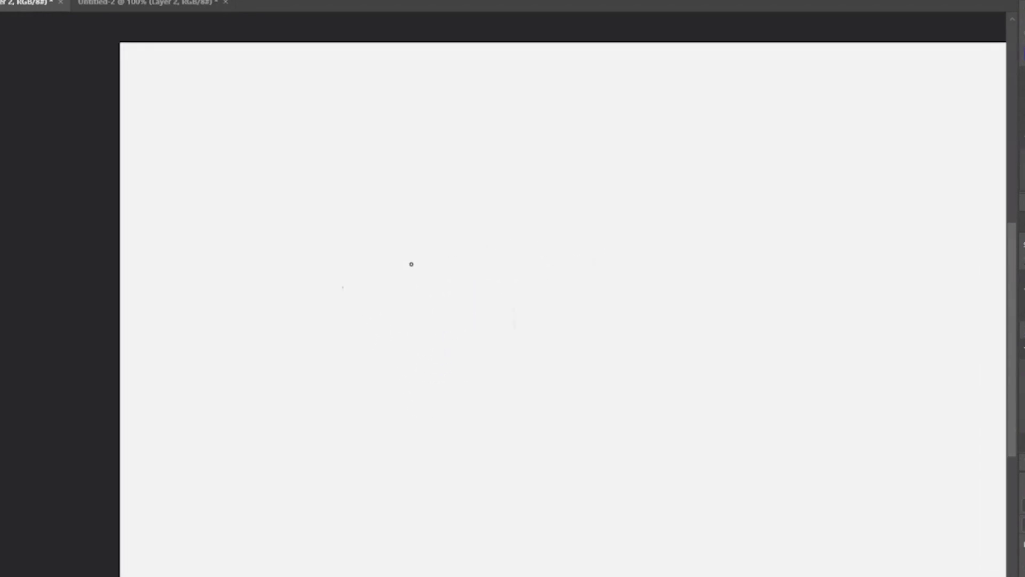
{"action": "left_click_drag", "start_coordinate": [411, 261], "coordinate": [462, 290]}
{"action": "key", "text": "ctrl+z"}
{"action": "left_click_drag", "start_coordinate": [543, 353], "coordinate": [527, 295]}
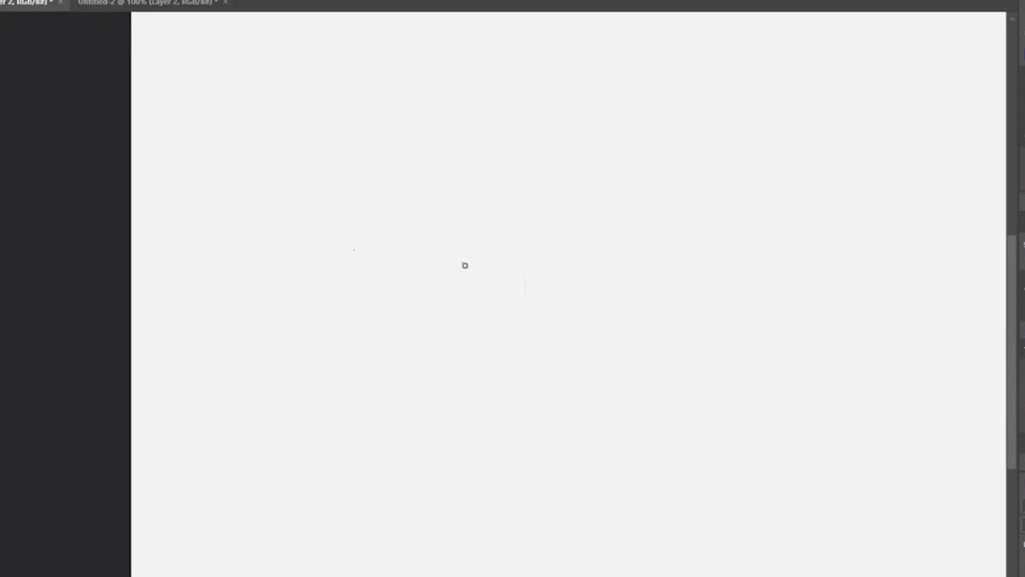
{"action": "mouse_move", "coordinate": [464, 263]}
{"action": "left_mouse_down"}
{"action": "mouse_move", "coordinate": [532, 308]}
{"action": "mouse_move", "coordinate": [618, 240]}
{"action": "left_mouse_up"}
{"action": "mouse_move", "coordinate": [471, 266]}
{"action": "left_mouse_down"}
{"action": "mouse_move", "coordinate": [567, 207]}
{"action": "mouse_move", "coordinate": [627, 238]}
{"action": "mouse_move", "coordinate": [590, 370]}
{"action": "left_mouse_up"}
{"action": "mouse_move", "coordinate": [524, 340]}
{"action": "left_mouse_down"}
{"action": "mouse_move", "coordinate": [509, 422]}
{"action": "mouse_move", "coordinate": [593, 361]}
{"action": "left_mouse_up"}
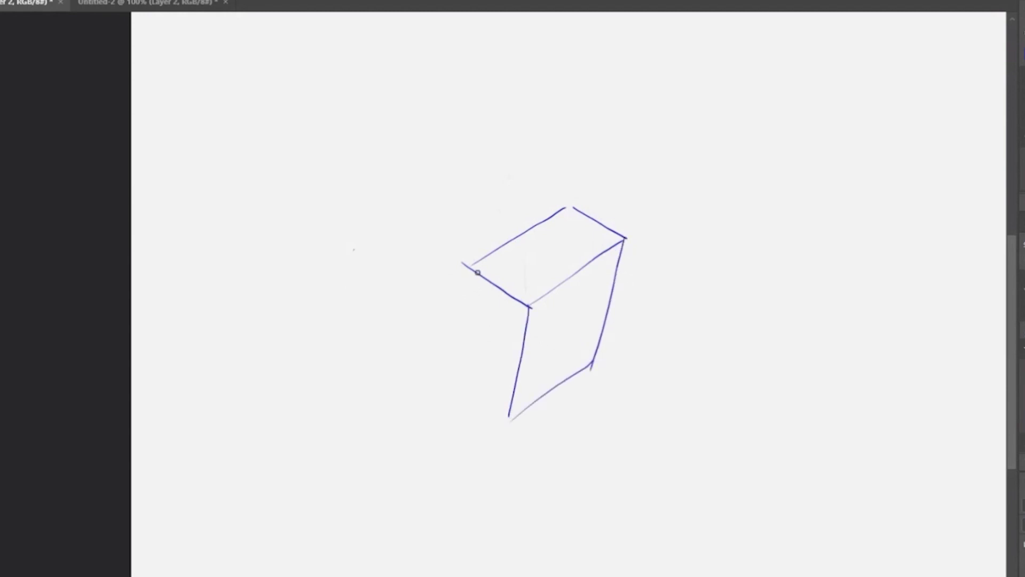
{"action": "mouse_move", "coordinate": [473, 264]}
{"action": "left_mouse_down"}
{"action": "mouse_move", "coordinate": [465, 390]}
{"action": "mouse_move", "coordinate": [504, 419]}
{"action": "left_mouse_up"}
{"action": "key", "text": "ctrl+z"}
{"action": "left_click_drag", "start_coordinate": [464, 387], "coordinate": [507, 426]}
Step: Draw a short blue neck cylinder rising from the top face of the torso box
{"action": "mouse_move", "coordinate": [532, 250]}
{"action": "left_mouse_down"}
{"action": "mouse_move", "coordinate": [548, 271]}
{"action": "mouse_move", "coordinate": [575, 268]}
{"action": "mouse_move", "coordinate": [582, 251]}
{"action": "mouse_move", "coordinate": [568, 235]}
{"action": "mouse_move", "coordinate": [545, 236]}
{"action": "mouse_move", "coordinate": [539, 264]}
{"action": "mouse_move", "coordinate": [534, 241]}
{"action": "mouse_move", "coordinate": [568, 224]}
{"action": "mouse_move", "coordinate": [534, 237]}
{"action": "mouse_move", "coordinate": [550, 202]}
{"action": "left_mouse_up"}
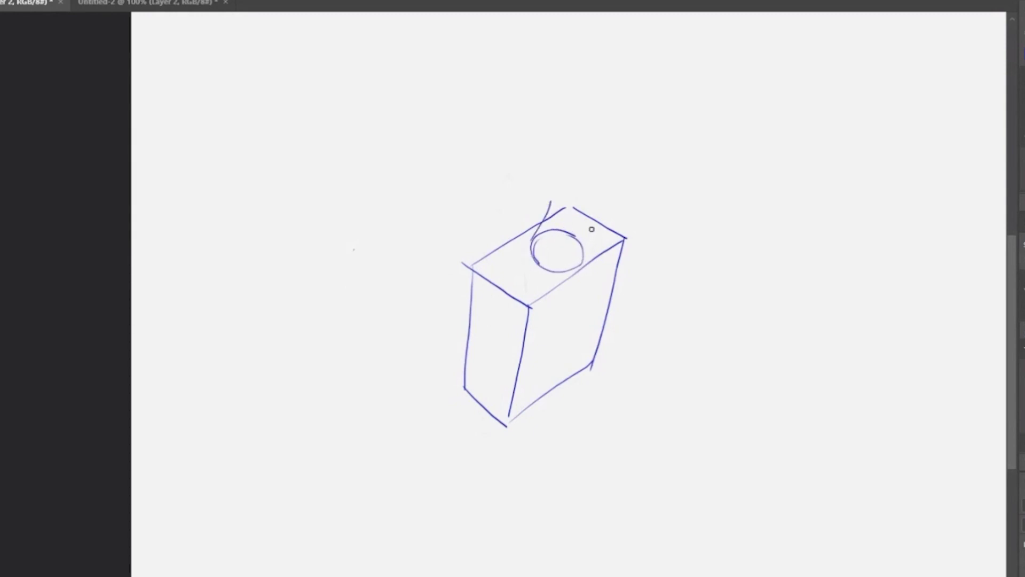
{"action": "left_click_drag", "start_coordinate": [592, 229], "coordinate": [568, 272]}
{"action": "key", "text": "ctrl+z"}
{"action": "left_click_drag", "start_coordinate": [593, 231], "coordinate": [570, 273]}
{"action": "mouse_move", "coordinate": [530, 244]}
{"action": "left_mouse_down"}
{"action": "mouse_move", "coordinate": [557, 273]}
{"action": "mouse_move", "coordinate": [558, 232]}
{"action": "mouse_move", "coordinate": [547, 227]}
{"action": "mouse_move", "coordinate": [585, 258]}
{"action": "left_mouse_up"}
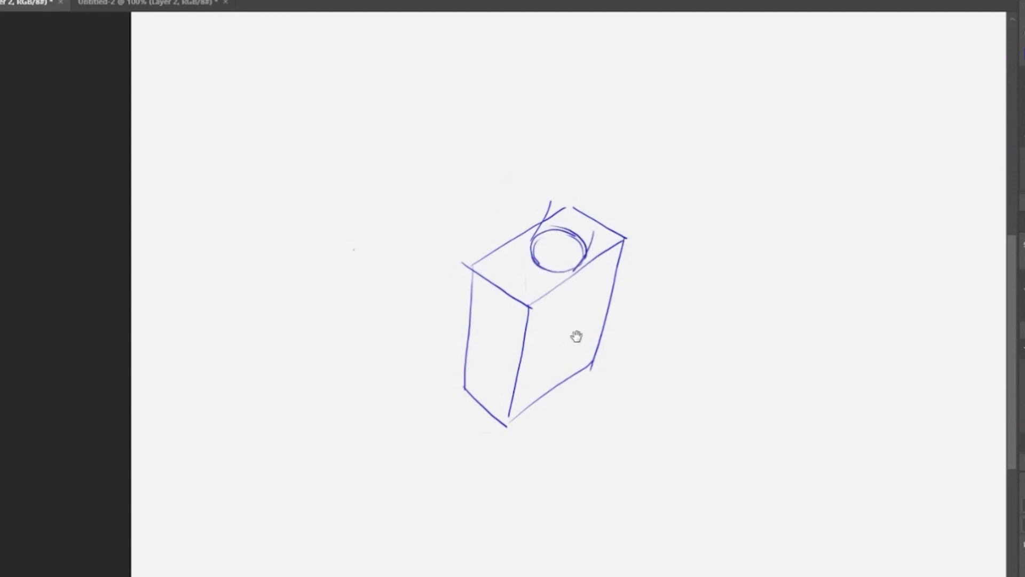
{"action": "left_click_drag", "start_coordinate": [576, 337], "coordinate": [555, 380]}
{"action": "mouse_move", "coordinate": [519, 257]}
{"action": "left_mouse_down"}
{"action": "mouse_move", "coordinate": [546, 284]}
{"action": "mouse_move", "coordinate": [565, 280]}
{"action": "mouse_move", "coordinate": [566, 267]}
{"action": "mouse_move", "coordinate": [550, 249]}
{"action": "mouse_move", "coordinate": [523, 250]}
{"action": "mouse_move", "coordinate": [515, 268]}
{"action": "mouse_move", "coordinate": [540, 285]}
{"action": "mouse_move", "coordinate": [568, 282]}
{"action": "mouse_move", "coordinate": [574, 267]}
{"action": "mouse_move", "coordinate": [542, 245]}
{"action": "mouse_move", "coordinate": [517, 255]}
{"action": "left_mouse_up"}
{"action": "left_click_drag", "start_coordinate": [601, 378], "coordinate": [667, 283]}
{"action": "key", "text": "ctrl+f"}
{"action": "key", "text": "ctrl+f"}
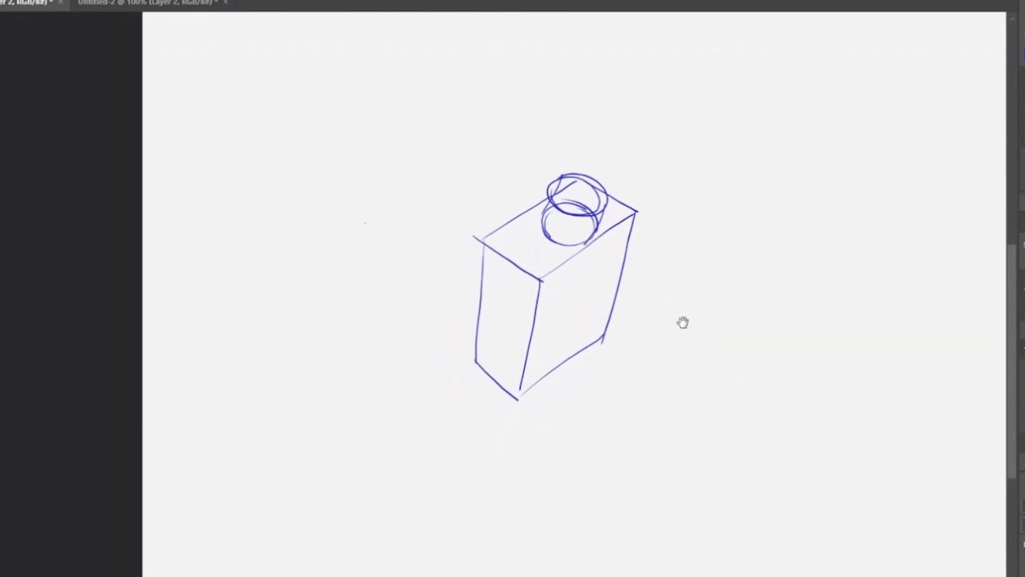
Step: Label the torso box "Lv1" above the neck cylinder
{"action": "left_click_drag", "start_coordinate": [682, 322], "coordinate": [708, 391]}
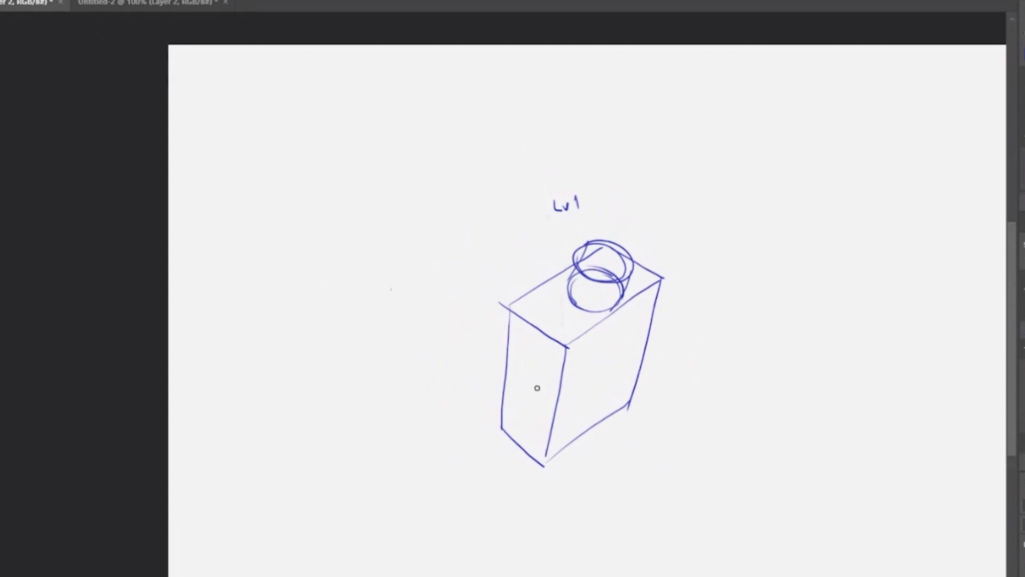
{"action": "mouse_move", "coordinate": [717, 281]}
{"action": "left_mouse_down"}
{"action": "mouse_move", "coordinate": [583, 263]}
{"action": "mouse_move", "coordinate": [553, 231]}
{"action": "mouse_move", "coordinate": [558, 257]}
{"action": "left_mouse_up"}
{"action": "key", "text": "ctrl+z"}
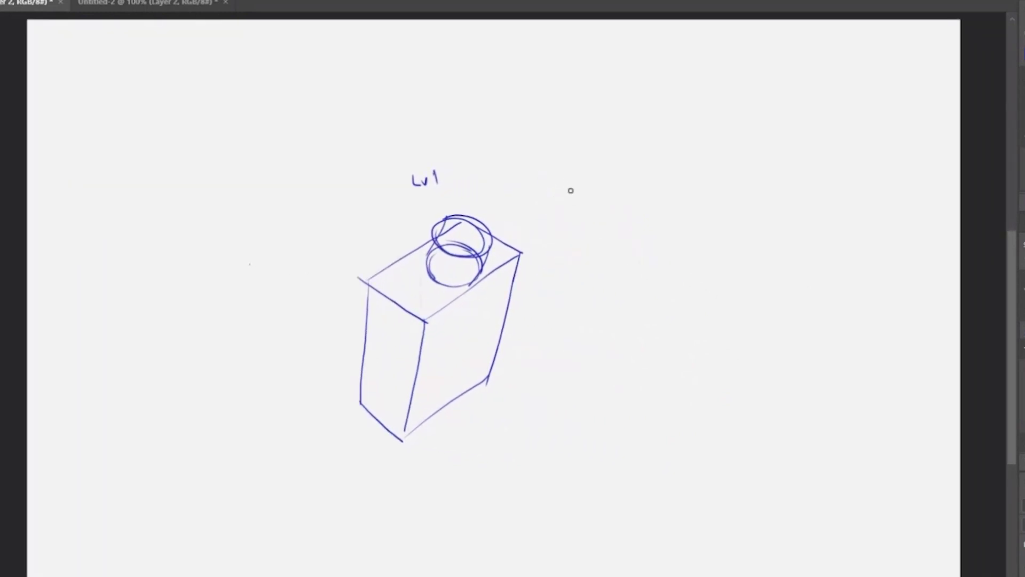
Step: Draw a smaller blue torso box seen from below beside the first, with a neck stub and a curved centre line
{"action": "left_click_drag", "start_coordinate": [569, 183], "coordinate": [576, 242]}
{"action": "left_click_drag", "start_coordinate": [583, 165], "coordinate": [591, 230]}
{"action": "key", "text": "ctrl+z"}
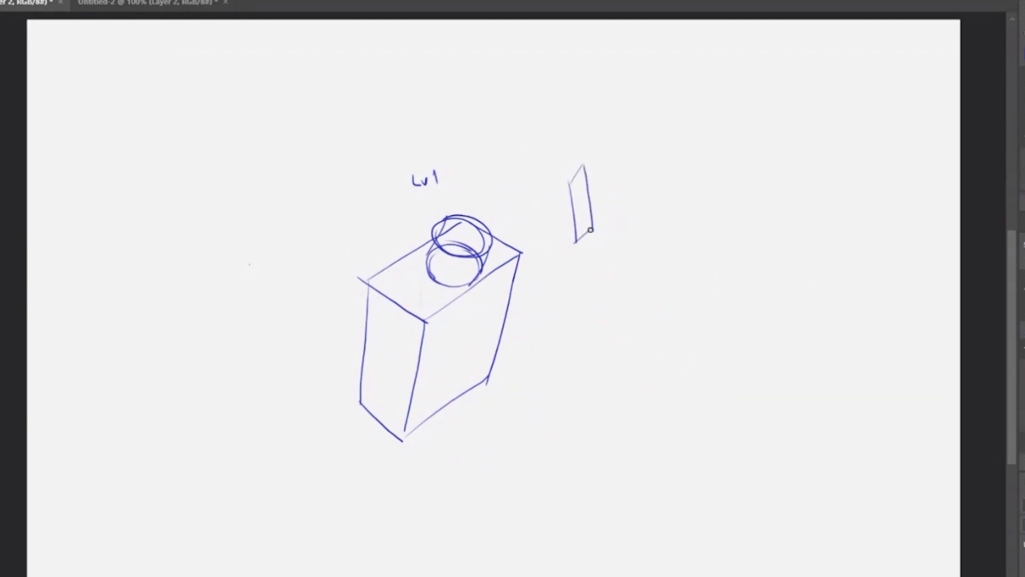
{"action": "mouse_move", "coordinate": [600, 167]}
{"action": "left_mouse_down"}
{"action": "mouse_move", "coordinate": [636, 174]}
{"action": "mouse_move", "coordinate": [643, 232]}
{"action": "left_mouse_up"}
{"action": "left_click_drag", "start_coordinate": [580, 243], "coordinate": [638, 245]}
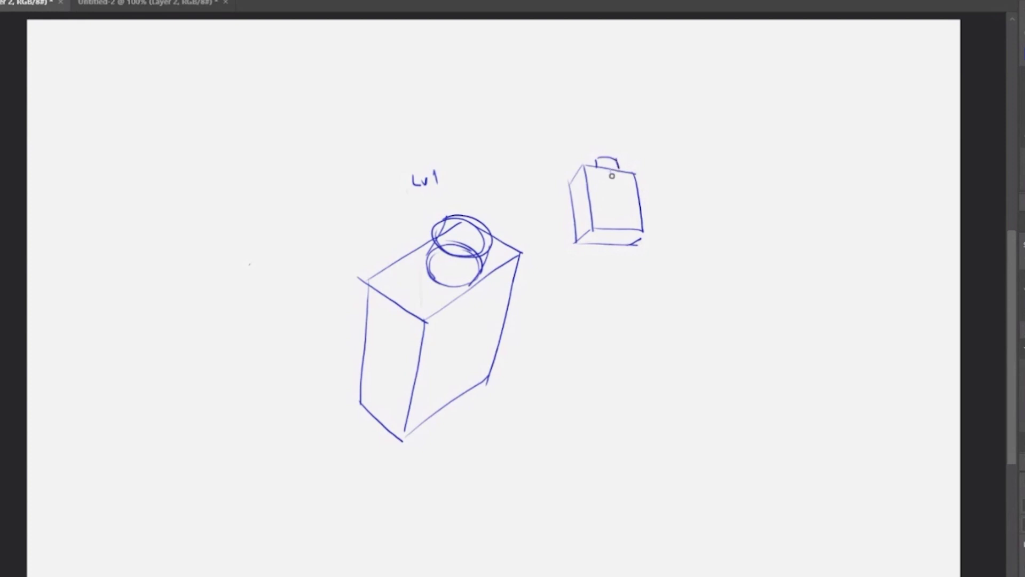
{"action": "left_click_drag", "start_coordinate": [611, 176], "coordinate": [619, 224]}
{"action": "mouse_move", "coordinate": [583, 168]}
{"action": "left_mouse_down"}
{"action": "mouse_move", "coordinate": [638, 172]}
{"action": "mouse_move", "coordinate": [641, 223]}
{"action": "left_mouse_up"}
Step: Move the blue sketches toward the upper-left area of the canvas to free drawing space
{"action": "left_click_drag", "start_coordinate": [637, 274], "coordinate": [708, 285]}
{"action": "key", "text": "v"}
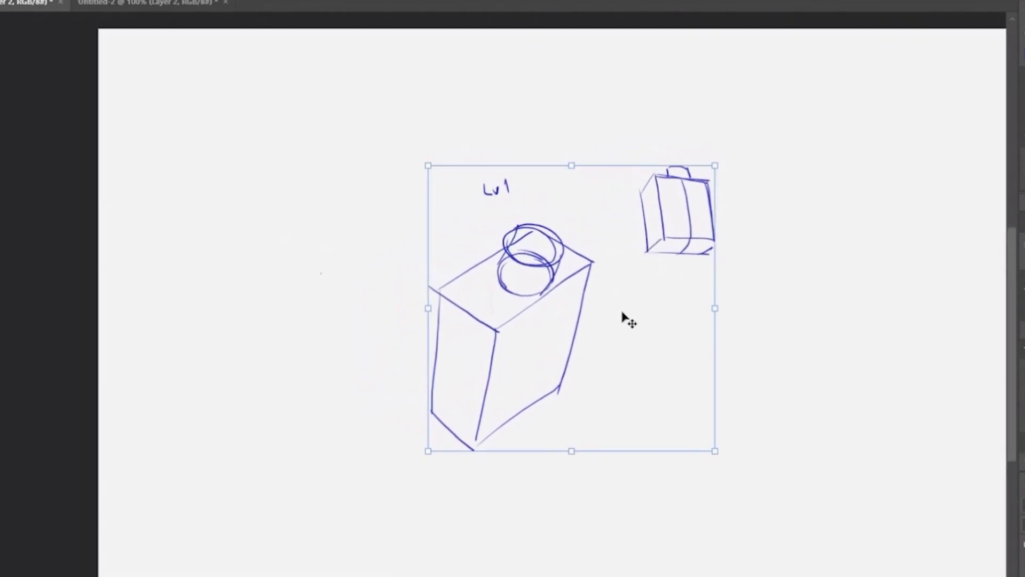
{"action": "mouse_move", "coordinate": [565, 283]}
{"action": "left_mouse_down"}
{"action": "mouse_move", "coordinate": [342, 223]}
{"action": "mouse_move", "coordinate": [364, 243]}
{"action": "left_mouse_up"}
{"action": "key", "text": "b"}
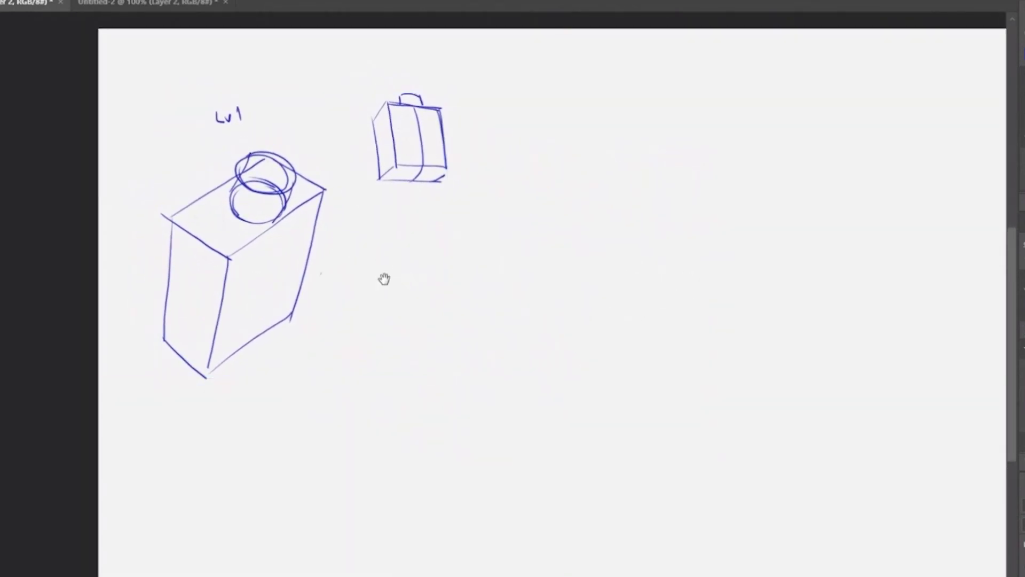
{"action": "left_click_drag", "start_coordinate": [386, 279], "coordinate": [439, 284]}
Step: Lasso the large torso box, copy it to a new layer and place the copy below the small box
{"action": "key", "text": "l"}
{"action": "mouse_move", "coordinate": [207, 187]}
{"action": "left_mouse_down"}
{"action": "mouse_move", "coordinate": [355, 422]}
{"action": "mouse_move", "coordinate": [401, 208]}
{"action": "mouse_move", "coordinate": [357, 133]}
{"action": "mouse_move", "coordinate": [263, 155]}
{"action": "mouse_move", "coordinate": [208, 190]}
{"action": "left_mouse_up"}
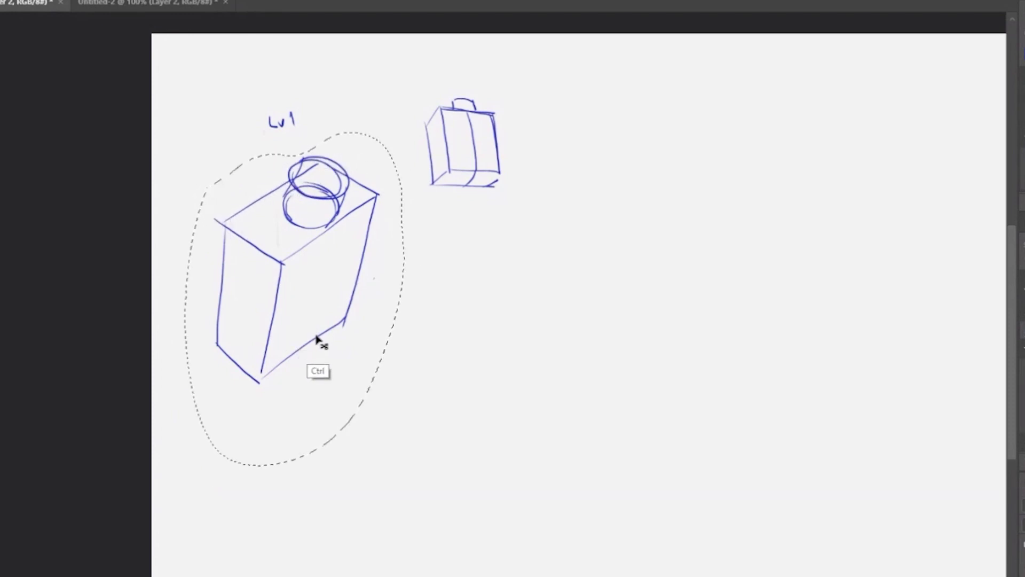
{"action": "key", "text": "ctrl+j"}
{"action": "key", "text": "v"}
{"action": "mouse_move", "coordinate": [321, 266]}
{"action": "left_mouse_down"}
{"action": "mouse_move", "coordinate": [319, 303]}
{"action": "mouse_move", "coordinate": [520, 331]}
{"action": "left_mouse_up"}
Step: Fade the copied torso box into a light underdrawing with an enlarged Eraser
{"action": "key", "text": "e"}
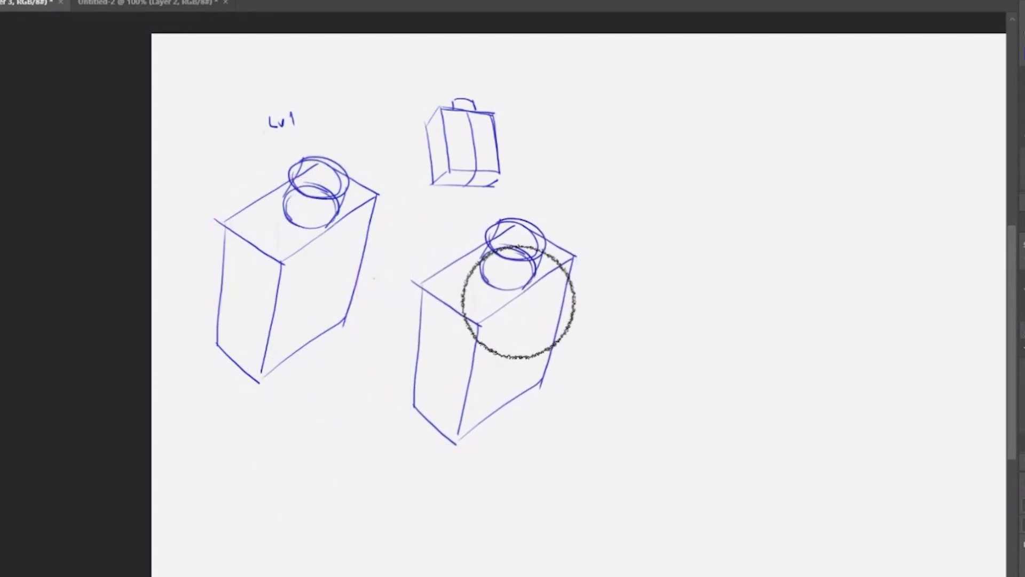
{"action": "key", "text": "]"}
{"action": "mouse_move", "coordinate": [510, 290]}
{"action": "left_mouse_down"}
{"action": "mouse_move", "coordinate": [534, 288]}
{"action": "mouse_move", "coordinate": [501, 349]}
{"action": "mouse_move", "coordinate": [548, 270]}
{"action": "mouse_move", "coordinate": [488, 354]}
{"action": "left_mouse_up"}
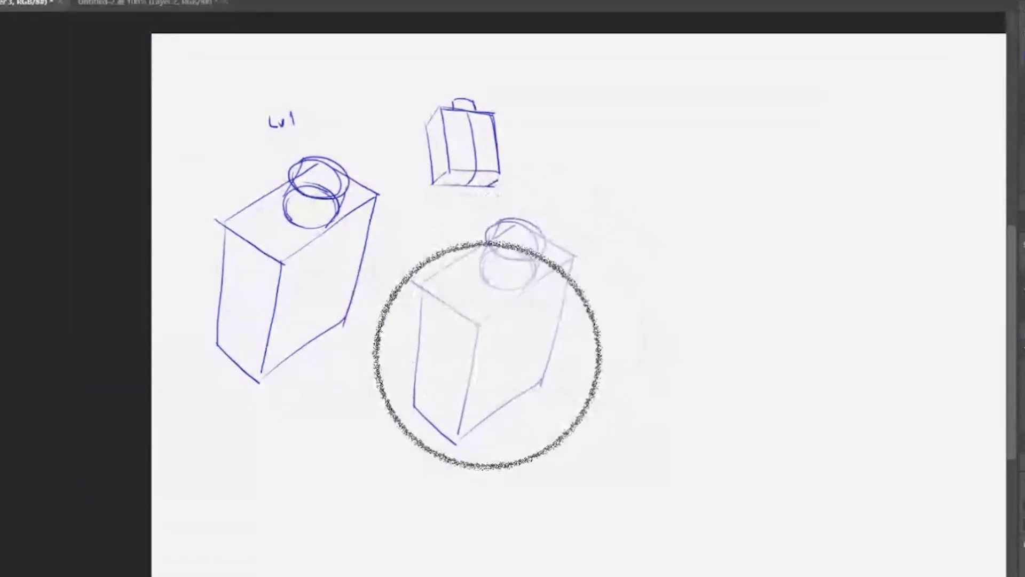
Step: Try a red diagonal stroke across the near corner of the faded torso box
{"action": "key", "text": "b"}
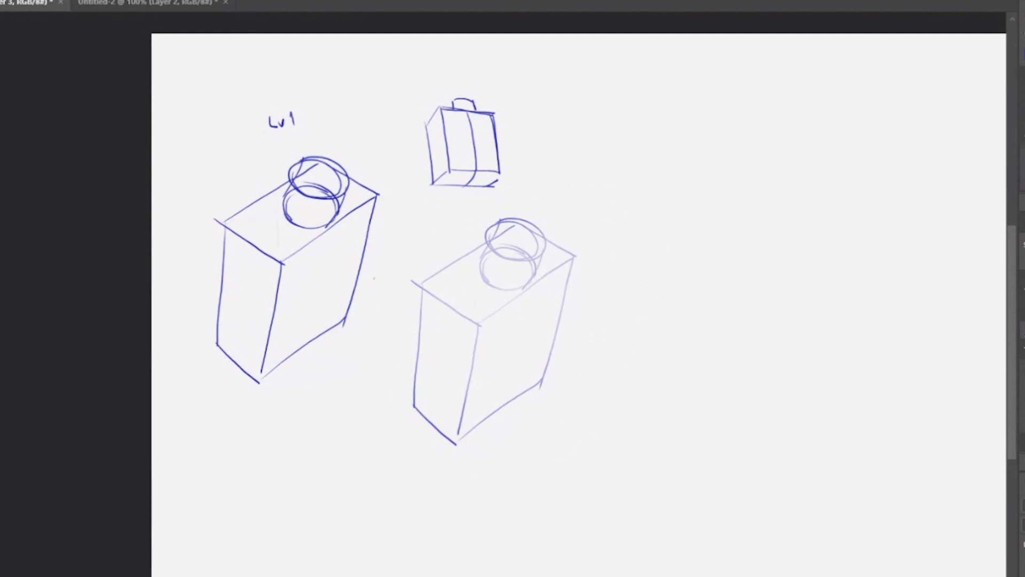
{"action": "left_click_drag", "start_coordinate": [411, 324], "coordinate": [459, 239]}
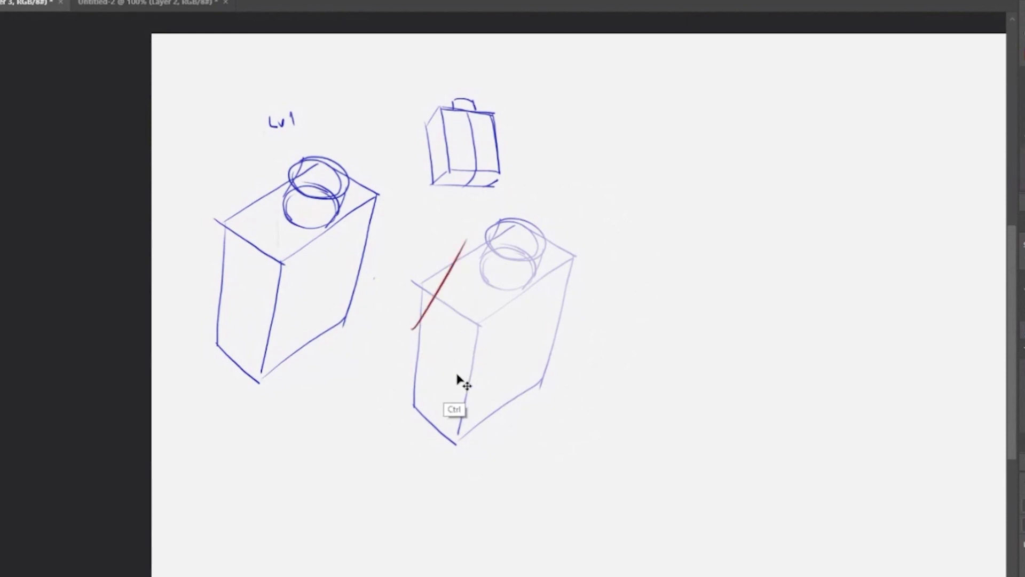
{"action": "key", "text": "ctrl+z"}
{"action": "left_click_drag", "start_coordinate": [462, 346], "coordinate": [486, 318]}
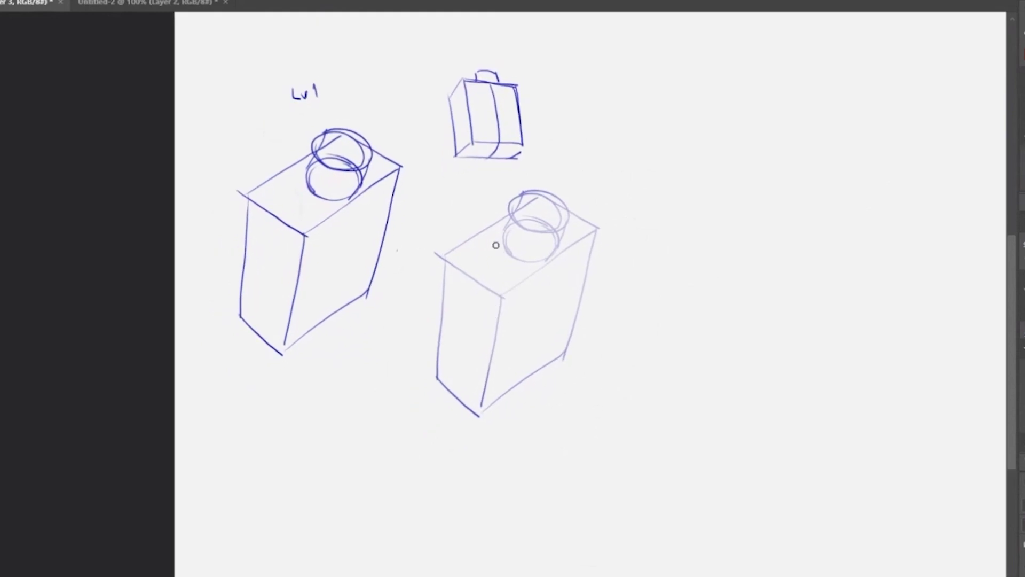
{"action": "left_click_drag", "start_coordinate": [628, 170], "coordinate": [610, 203]}
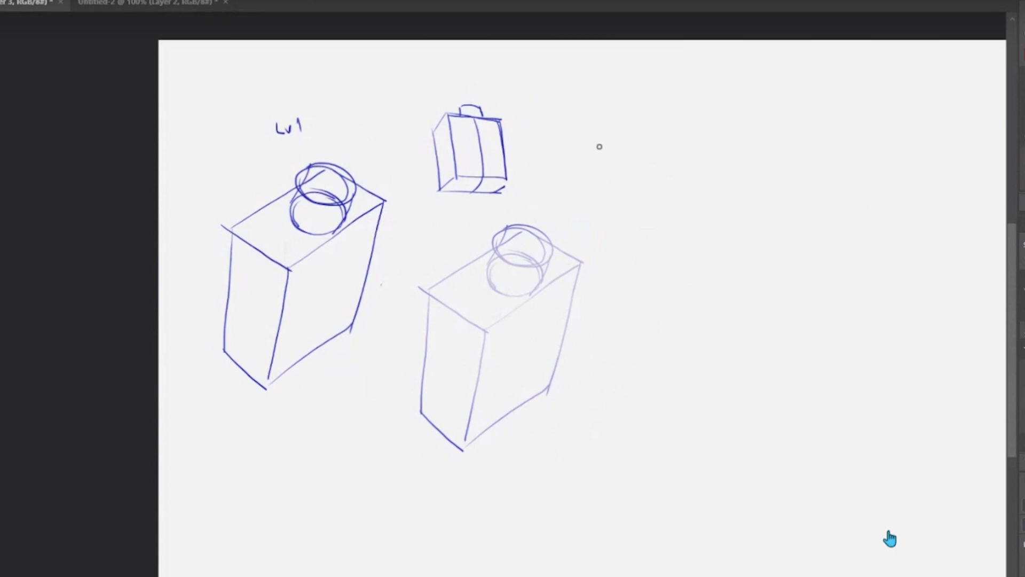
Step: Draw a red torso front outline to the right of the small box, with the upper half tapering toward the top
{"action": "mouse_move", "coordinate": [598, 119]}
{"action": "left_mouse_down"}
{"action": "mouse_move", "coordinate": [591, 151]}
{"action": "mouse_move", "coordinate": [640, 118]}
{"action": "mouse_move", "coordinate": [643, 147]}
{"action": "left_mouse_up"}
{"action": "key", "text": "ctrl+z"}
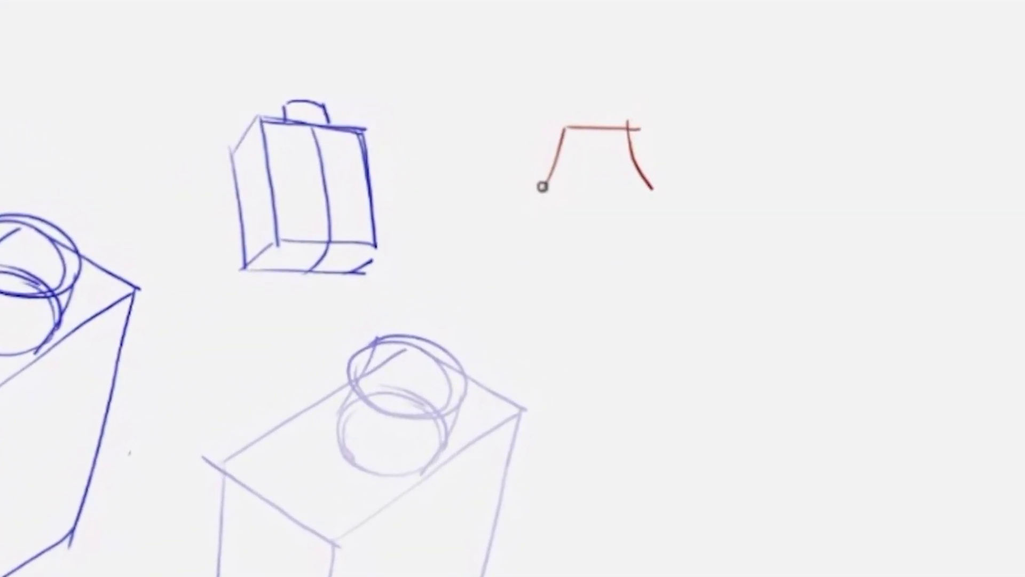
{"action": "mouse_move", "coordinate": [541, 186]}
{"action": "left_mouse_down"}
{"action": "mouse_move", "coordinate": [547, 254]}
{"action": "mouse_move", "coordinate": [647, 257]}
{"action": "left_mouse_up"}
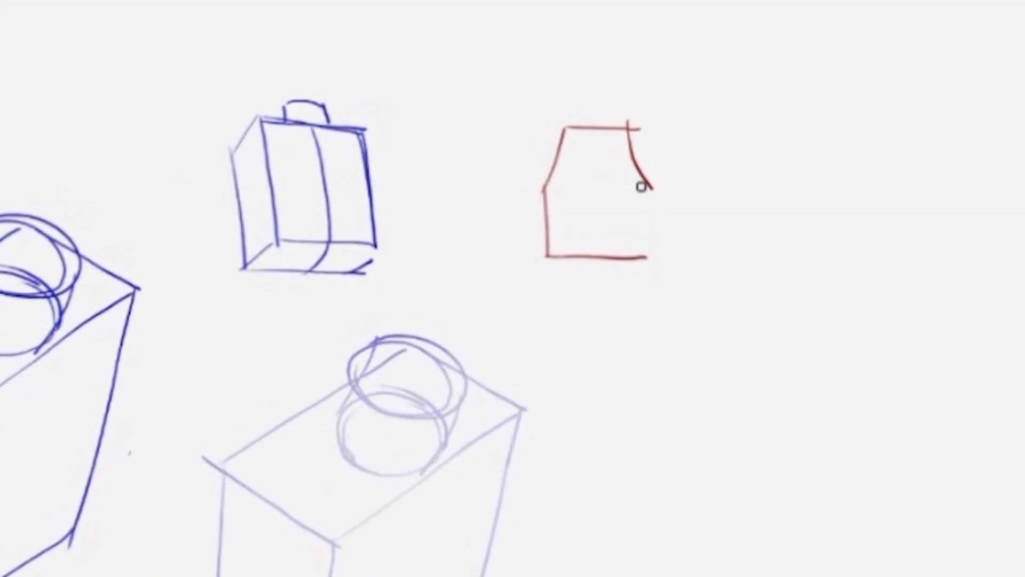
{"action": "left_click_drag", "start_coordinate": [641, 186], "coordinate": [650, 259]}
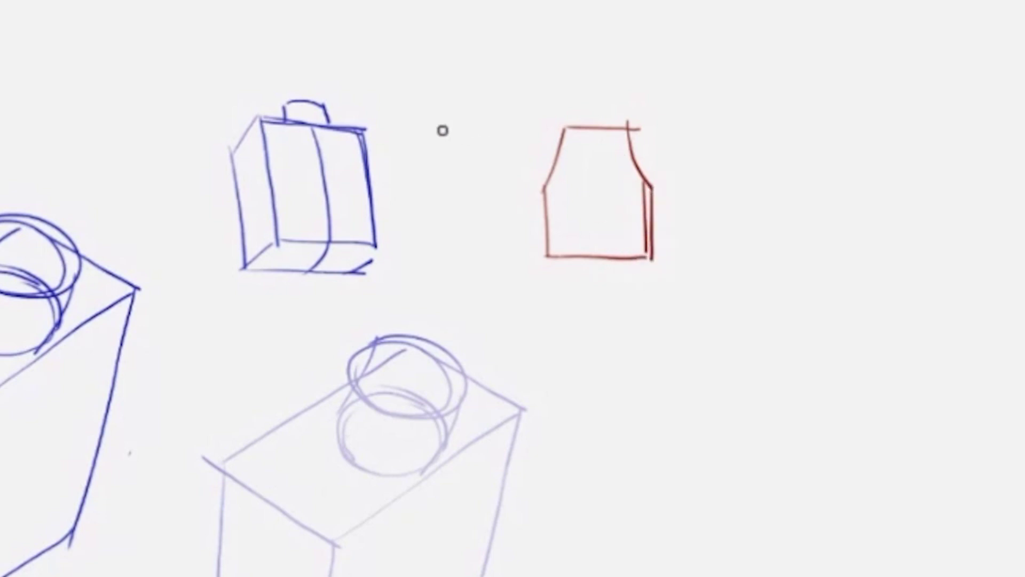
Step: Draw a red rectangle beside the tapered outline and mark matching points halfway down the sides of both shapes
{"action": "mouse_move", "coordinate": [433, 128]}
{"action": "left_mouse_down"}
{"action": "mouse_move", "coordinate": [506, 129]}
{"action": "mouse_move", "coordinate": [508, 255]}
{"action": "mouse_move", "coordinate": [418, 154]}
{"action": "mouse_move", "coordinate": [421, 247]}
{"action": "mouse_move", "coordinate": [499, 255]}
{"action": "left_mouse_up"}
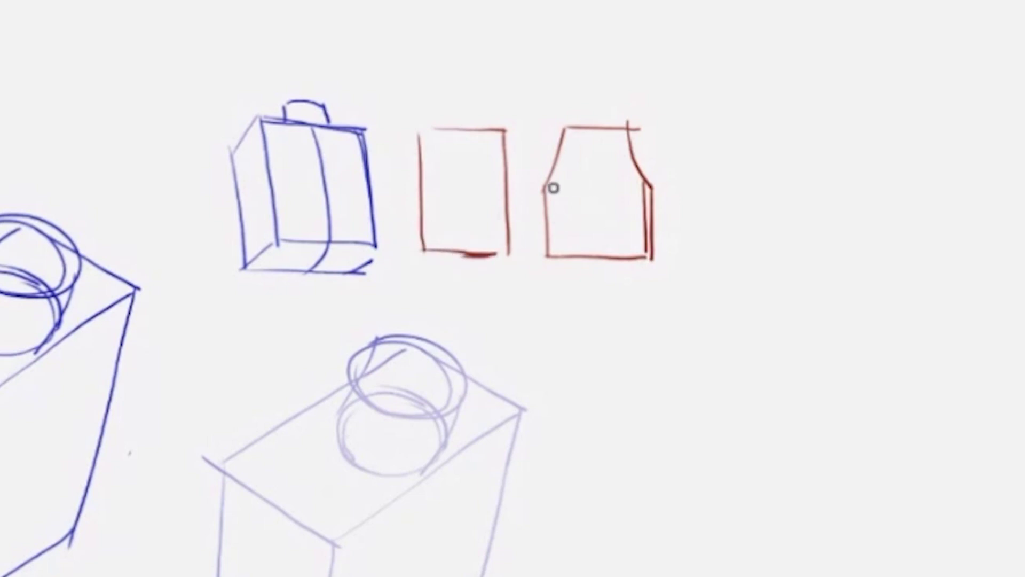
{"action": "left_click", "coordinate": [418, 186]}
{"action": "left_click", "coordinate": [508, 187]}
{"action": "left_click", "coordinate": [544, 189]}
{"action": "left_click", "coordinate": [650, 185]}
{"action": "left_click_drag", "start_coordinate": [678, 173], "coordinate": [647, 110]}
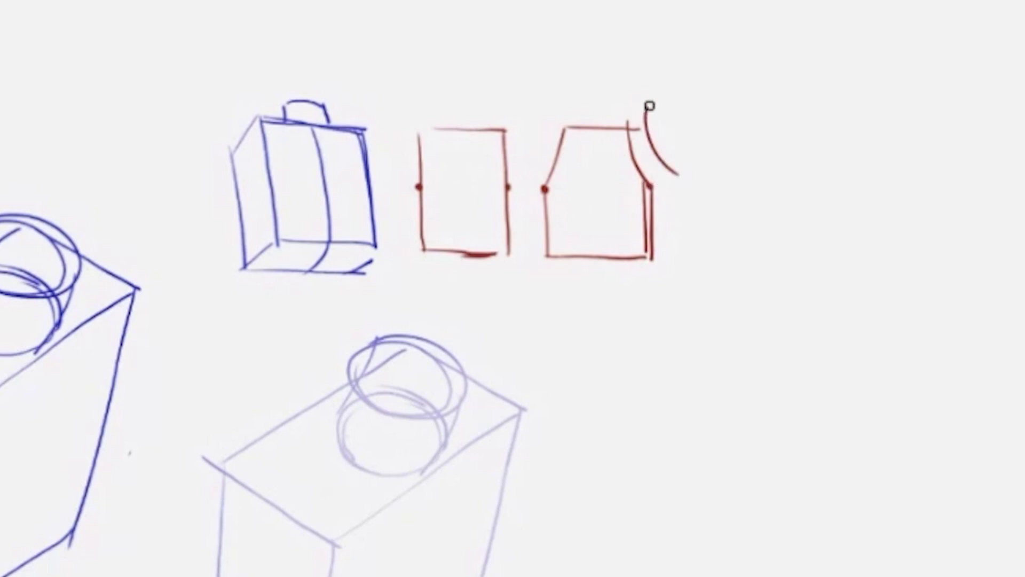
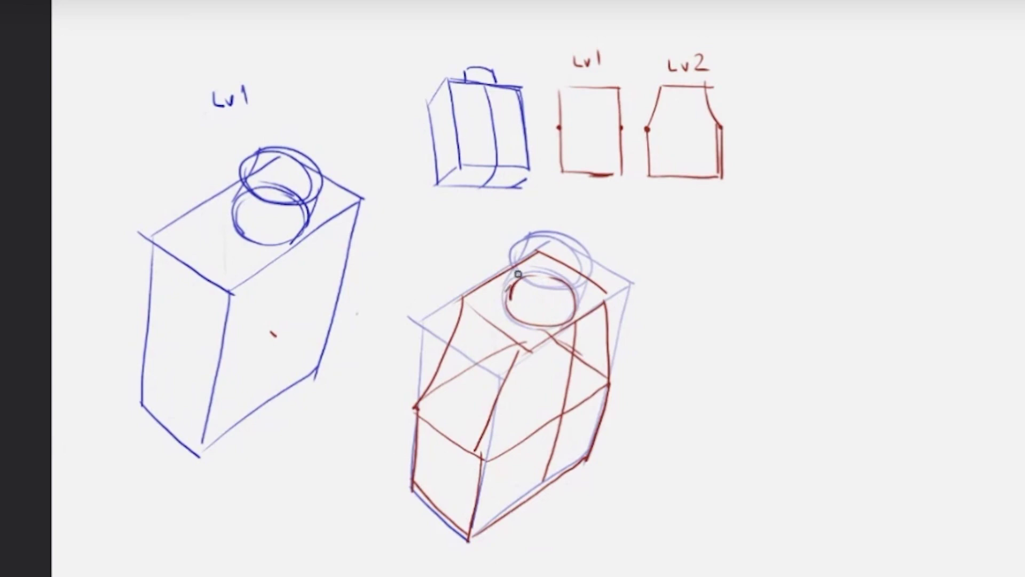
Step: Draw a red neck cylinder on top of the tapered red torso over the faded box
{"action": "mouse_move", "coordinate": [517, 274]}
{"action": "left_mouse_down"}
{"action": "mouse_move", "coordinate": [526, 246]}
{"action": "mouse_move", "coordinate": [552, 279]}
{"action": "mouse_move", "coordinate": [578, 282]}
{"action": "mouse_move", "coordinate": [591, 263]}
{"action": "mouse_move", "coordinate": [574, 237]}
{"action": "mouse_move", "coordinate": [542, 233]}
{"action": "mouse_move", "coordinate": [526, 245]}
{"action": "mouse_move", "coordinate": [538, 273]}
{"action": "mouse_move", "coordinate": [593, 272]}
{"action": "mouse_move", "coordinate": [571, 326]}
{"action": "left_mouse_up"}
{"action": "key", "text": "ctrl+z"}
{"action": "left_click_drag", "start_coordinate": [587, 276], "coordinate": [572, 311]}
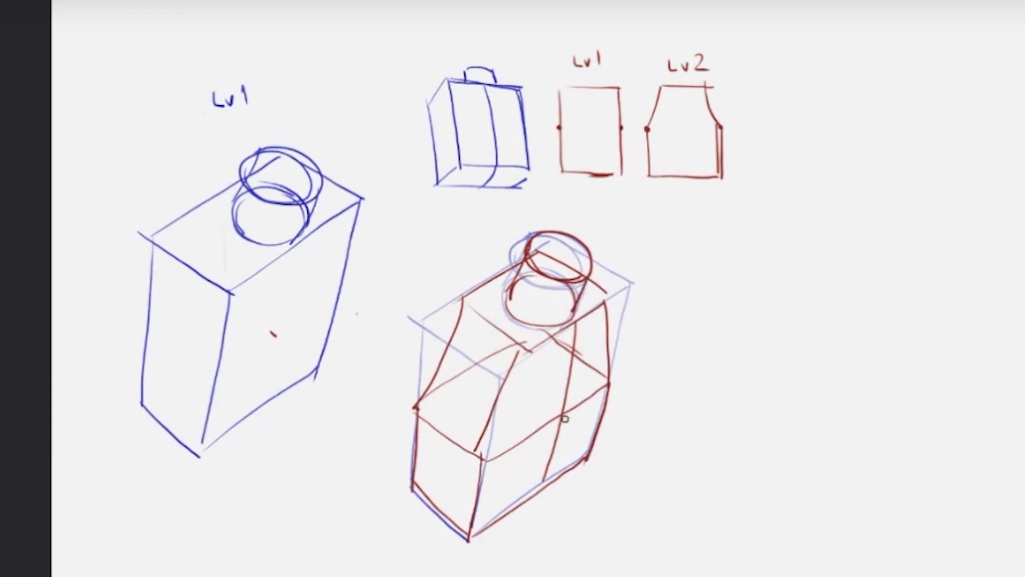
{"action": "left_click_drag", "start_coordinate": [570, 424], "coordinate": [654, 487]}
{"action": "key", "text": "ctrl+z"}
{"action": "mouse_move", "coordinate": [577, 319]}
{"action": "left_mouse_down"}
{"action": "mouse_move", "coordinate": [552, 480]}
{"action": "mouse_move", "coordinate": [574, 403]}
{"action": "mouse_move", "coordinate": [574, 308]}
{"action": "left_mouse_up"}
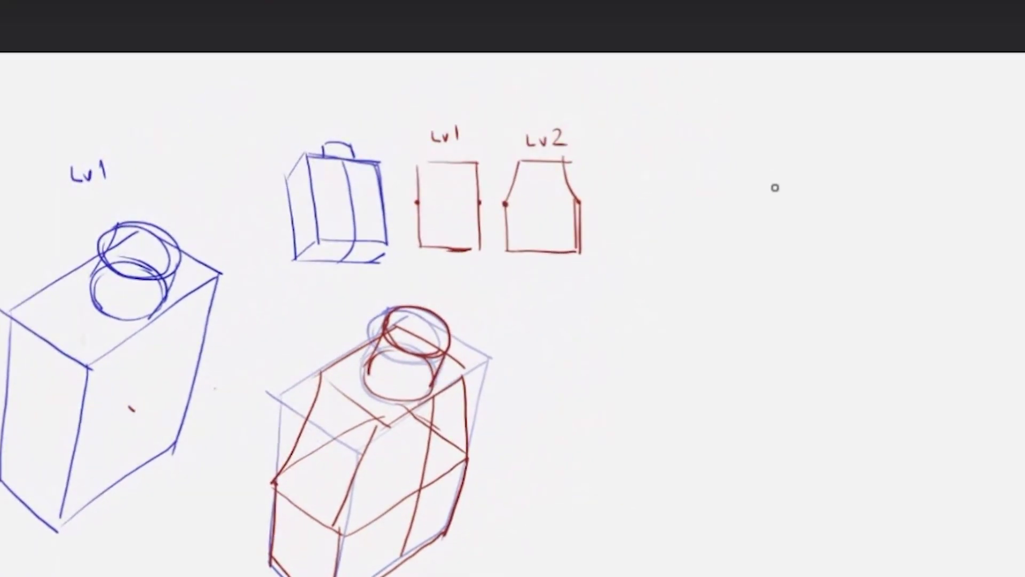
Step: Draw a small tilted, rounded torso outline with a short neck, to the right of the Lv2 diagram
{"action": "left_click_drag", "start_coordinate": [773, 185], "coordinate": [680, 194]}
{"action": "mouse_move", "coordinate": [640, 157]}
{"action": "left_mouse_down"}
{"action": "mouse_move", "coordinate": [669, 166]}
{"action": "mouse_move", "coordinate": [687, 198]}
{"action": "left_mouse_up"}
{"action": "mouse_move", "coordinate": [640, 158]}
{"action": "left_mouse_down"}
{"action": "mouse_move", "coordinate": [628, 195]}
{"action": "mouse_move", "coordinate": [642, 232]}
{"action": "mouse_move", "coordinate": [665, 251]}
{"action": "mouse_move", "coordinate": [694, 224]}
{"action": "left_mouse_up"}
{"action": "left_click_drag", "start_coordinate": [680, 190], "coordinate": [697, 226]}
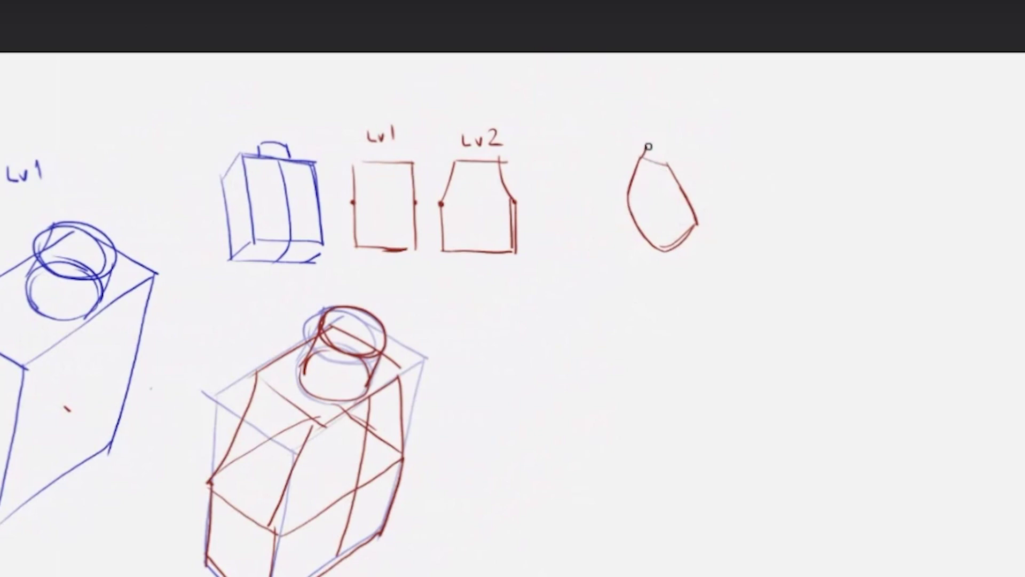
{"action": "mouse_move", "coordinate": [648, 146]}
{"action": "left_mouse_down"}
{"action": "mouse_move", "coordinate": [670, 154]}
{"action": "mouse_move", "coordinate": [695, 219]}
{"action": "left_mouse_up"}
{"action": "left_click_drag", "start_coordinate": [367, 402], "coordinate": [328, 576]}
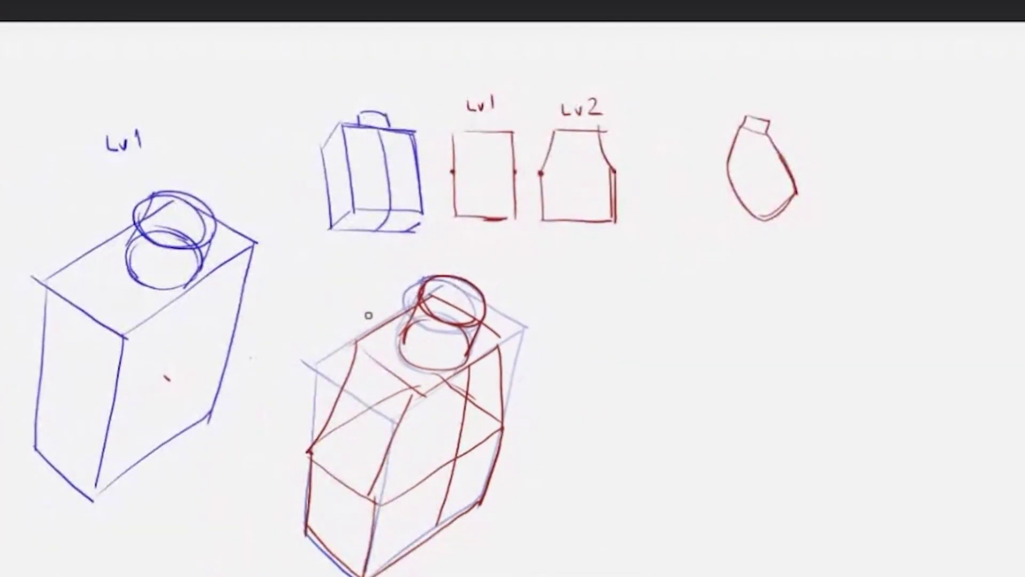
Step: Duplicate the tapered red torso box with its neck and place the copy to its right
{"action": "mouse_move", "coordinate": [279, 239]}
{"action": "left_mouse_down"}
{"action": "mouse_move", "coordinate": [565, 503]}
{"action": "mouse_move", "coordinate": [580, 576]}
{"action": "left_mouse_up"}
{"action": "mouse_move", "coordinate": [454, 493]}
{"action": "left_mouse_down"}
{"action": "mouse_move", "coordinate": [475, 483]}
{"action": "mouse_move", "coordinate": [696, 559]}
{"action": "mouse_move", "coordinate": [686, 541]}
{"action": "left_mouse_up"}
{"action": "key", "text": "ctrl+d"}
Step: Lighten the front construction lines of the copied torso box with the eraser and reduce the eraser size
{"action": "key", "text": "e"}
{"action": "key", "text": "["}
{"action": "key", "text": "["}
{"action": "mouse_move", "coordinate": [694, 495]}
{"action": "left_mouse_down"}
{"action": "mouse_move", "coordinate": [696, 469]}
{"action": "mouse_move", "coordinate": [669, 519]}
{"action": "left_mouse_up"}
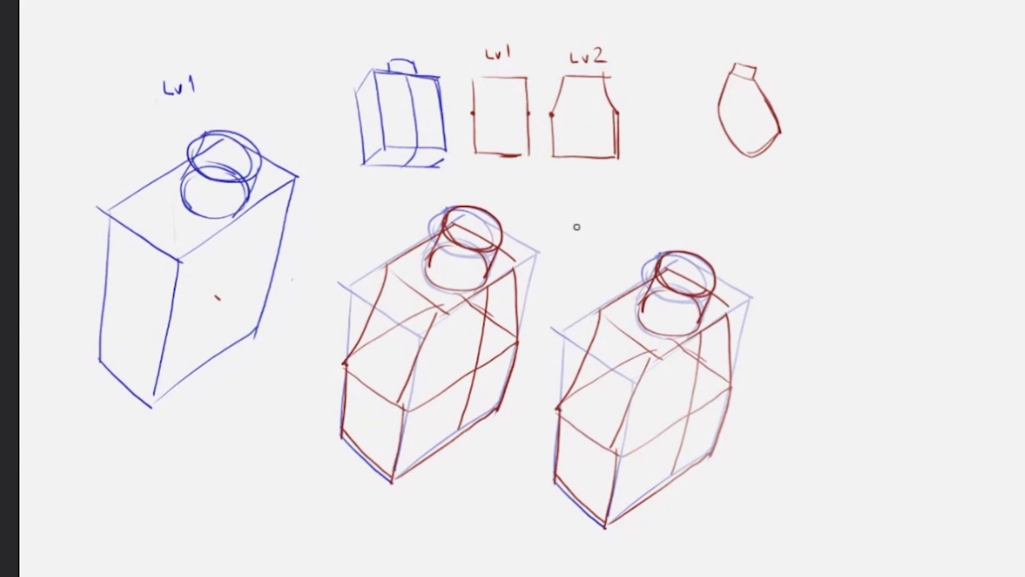
{"action": "left_click_drag", "start_coordinate": [723, 360], "coordinate": [627, 278]}
{"action": "key", "text": "e"}
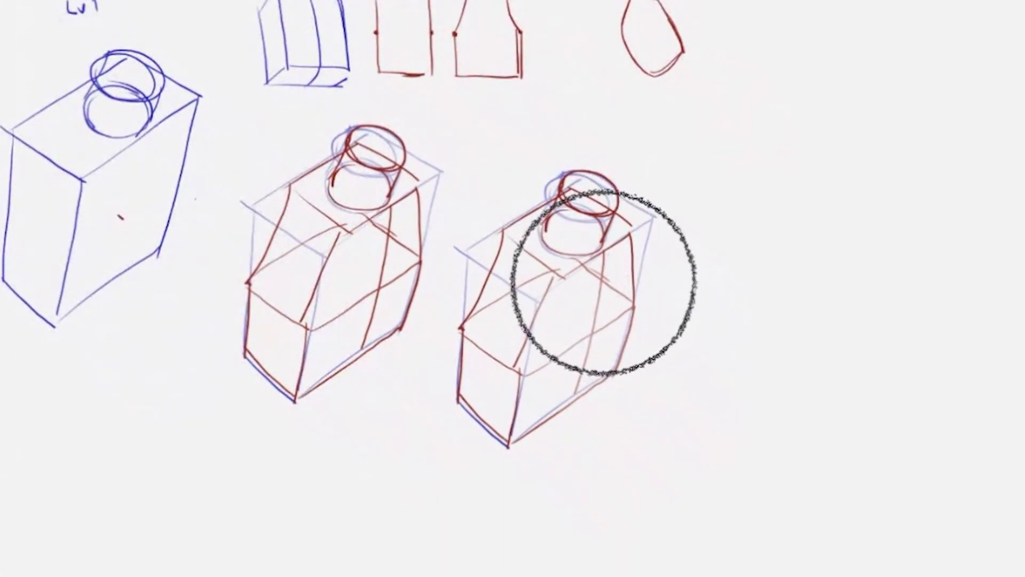
{"action": "key", "text": "bracketleft"}
{"action": "key", "text": "bracketleft"}
{"action": "key", "text": "bracketleft"}
{"action": "key", "text": "bracketleft"}
{"action": "key", "text": "bracketleft"}
{"action": "key", "text": "bracketleft"}
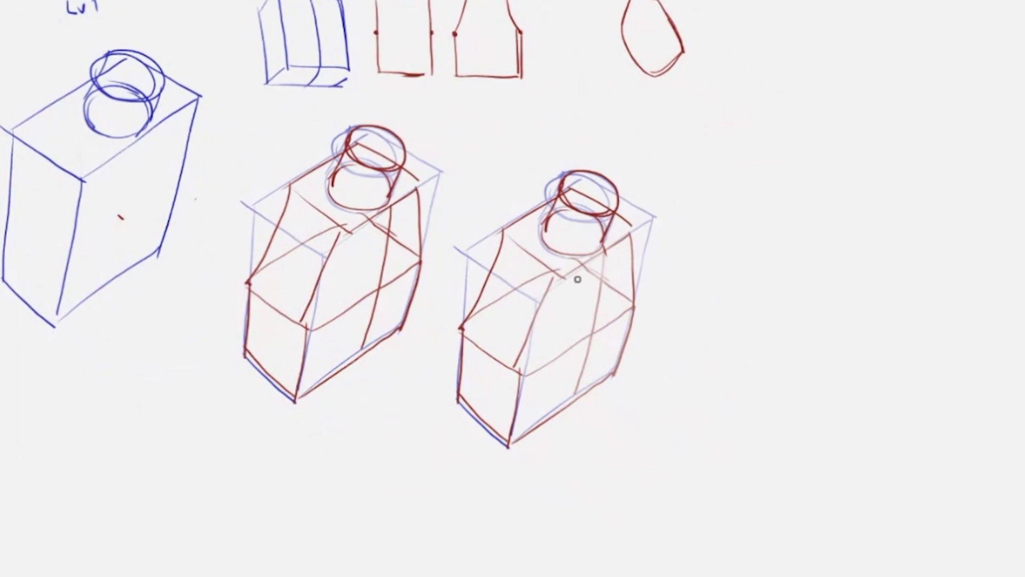
Step: Draw an outward-curving red centre line down the front of the copied torso, from the neck to the bottom edge
{"action": "mouse_move", "coordinate": [645, 213]}
{"action": "left_mouse_down"}
{"action": "mouse_move", "coordinate": [607, 264]}
{"action": "mouse_move", "coordinate": [609, 334]}
{"action": "left_mouse_up"}
{"action": "key", "text": "ctrl+z"}
{"action": "mouse_move", "coordinate": [604, 244]}
{"action": "left_mouse_down"}
{"action": "mouse_move", "coordinate": [609, 321]}
{"action": "mouse_move", "coordinate": [572, 400]}
{"action": "left_mouse_up"}
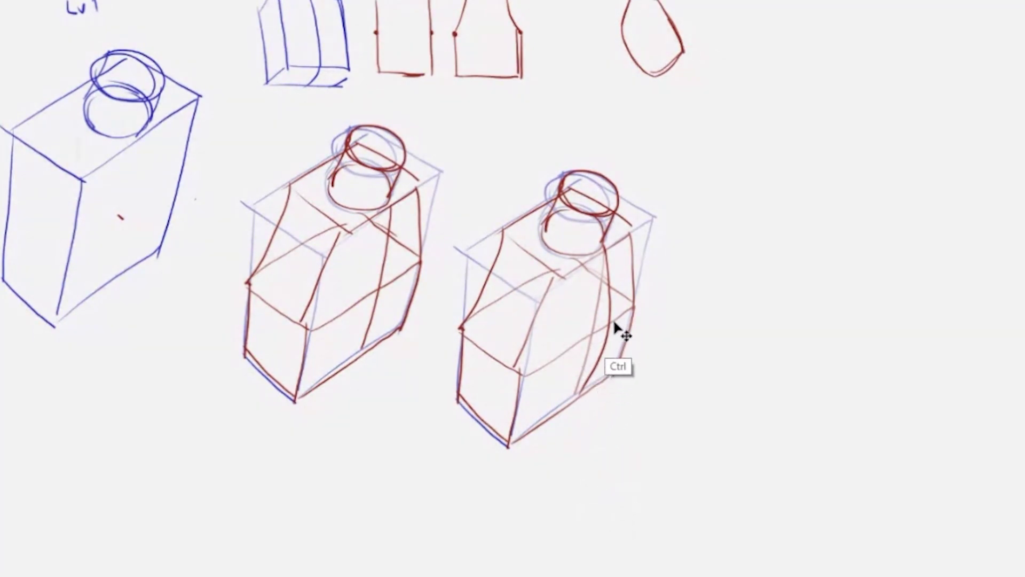
{"action": "key", "text": "ctrl+z"}
{"action": "mouse_move", "coordinate": [607, 249]}
{"action": "left_mouse_down"}
{"action": "mouse_move", "coordinate": [611, 338]}
{"action": "mouse_move", "coordinate": [587, 397]}
{"action": "left_mouse_up"}
{"action": "mouse_move", "coordinate": [609, 266]}
{"action": "left_mouse_down"}
{"action": "mouse_move", "coordinate": [607, 352]}
{"action": "mouse_move", "coordinate": [587, 399]}
{"action": "left_mouse_up"}
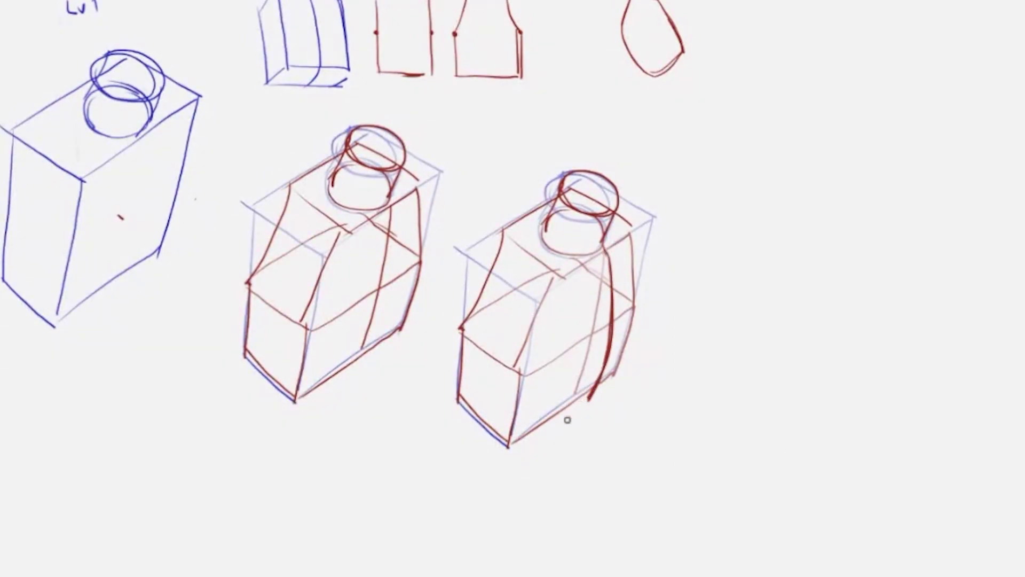
Step: Draw a mid-height cross line on the copied torso's front and round its far side with a curved outline
{"action": "left_click_drag", "start_coordinate": [525, 380], "coordinate": [636, 306]}
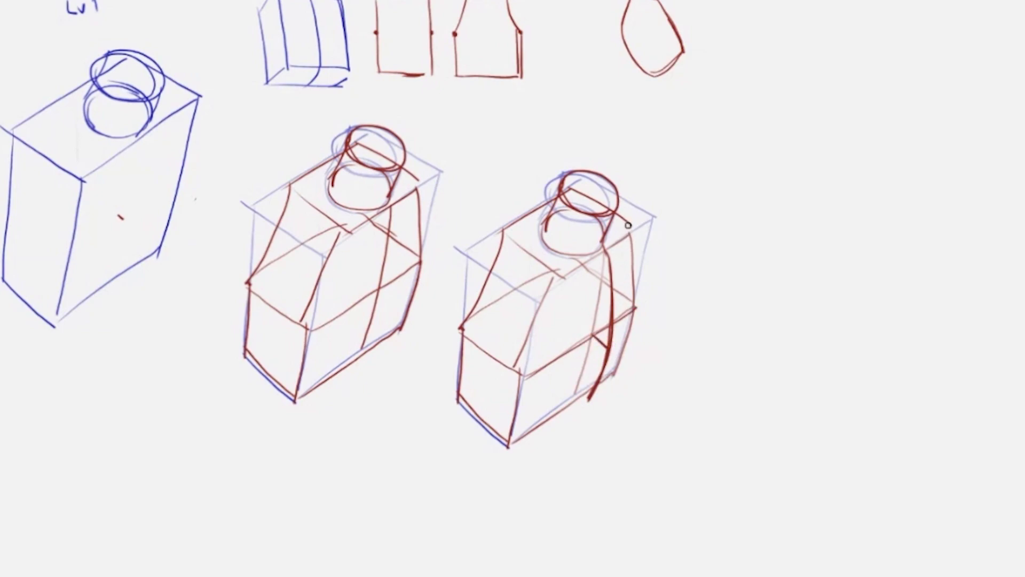
{"action": "mouse_move", "coordinate": [615, 218]}
{"action": "left_mouse_down"}
{"action": "mouse_move", "coordinate": [634, 273]}
{"action": "mouse_move", "coordinate": [631, 325]}
{"action": "mouse_move", "coordinate": [610, 374]}
{"action": "left_mouse_up"}
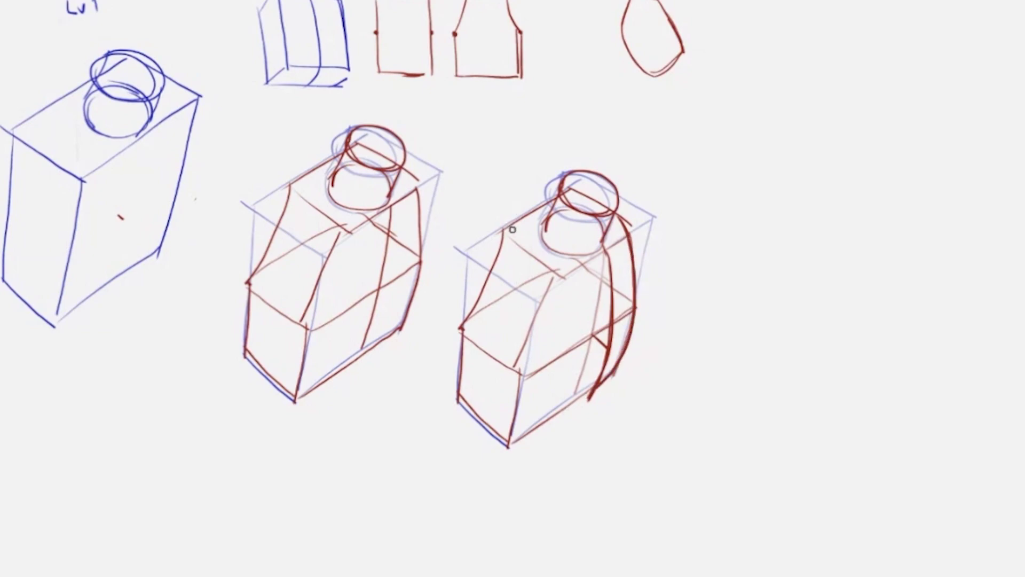
Step: Round the copied torso's near side with a curved outline from the shoulder down to the bottom corner
{"action": "mouse_move", "coordinate": [512, 229]}
{"action": "left_mouse_down"}
{"action": "mouse_move", "coordinate": [477, 312]}
{"action": "mouse_move", "coordinate": [502, 251]}
{"action": "left_mouse_up"}
{"action": "left_click_drag", "start_coordinate": [536, 211], "coordinate": [482, 285]}
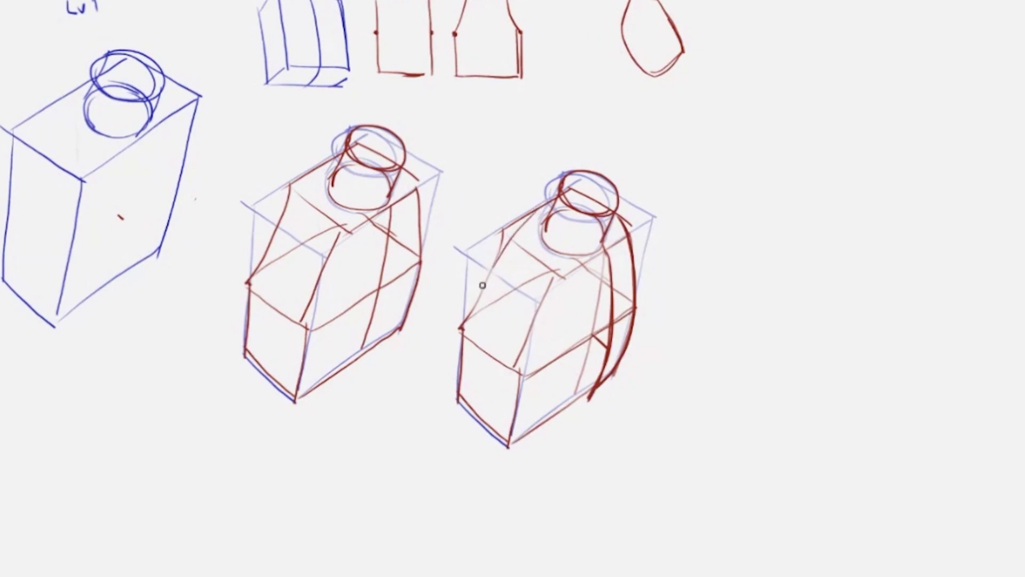
{"action": "key", "text": "ctrl+z"}
{"action": "mouse_move", "coordinate": [541, 207]}
{"action": "left_mouse_down"}
{"action": "mouse_move", "coordinate": [471, 309]}
{"action": "mouse_move", "coordinate": [462, 343]}
{"action": "mouse_move", "coordinate": [474, 406]}
{"action": "left_mouse_up"}
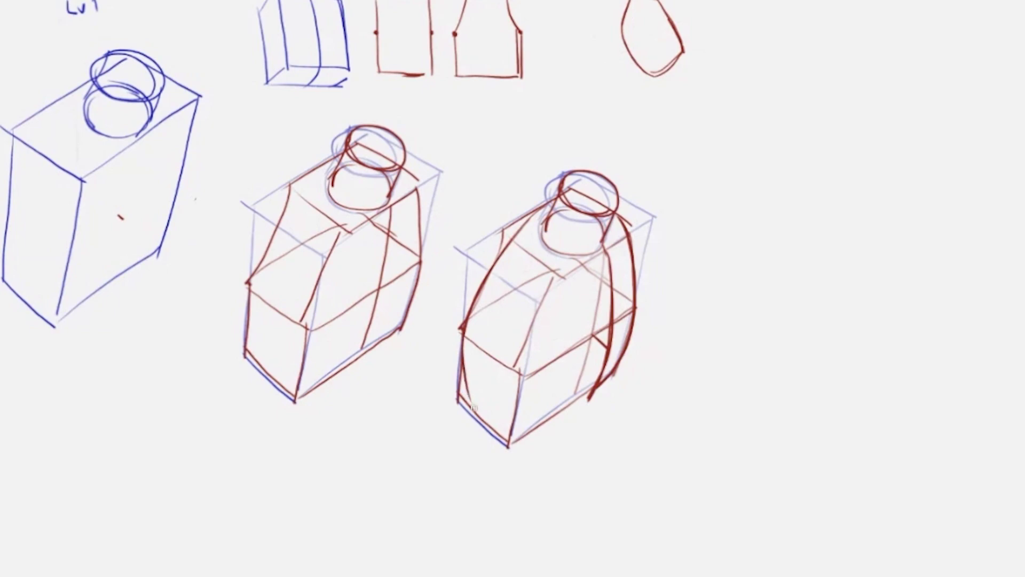
{"action": "key", "text": "ctrl+z"}
{"action": "mouse_move", "coordinate": [463, 331]}
{"action": "left_mouse_down"}
{"action": "mouse_move", "coordinate": [482, 424]}
{"action": "mouse_move", "coordinate": [469, 394]}
{"action": "mouse_move", "coordinate": [509, 444]}
{"action": "left_mouse_up"}
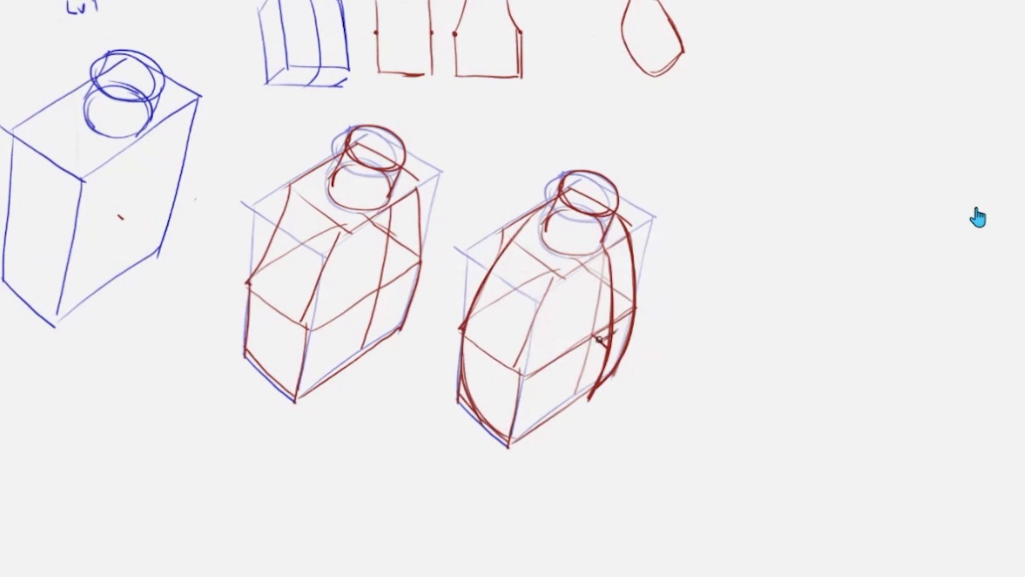
Step: Draw a curved lower front edge on the copied torso, from the mid-height centre line to the near bottom corner
{"action": "left_click_drag", "start_coordinate": [603, 344], "coordinate": [541, 418]}
{"action": "mouse_move", "coordinate": [594, 344]}
{"action": "left_mouse_down"}
{"action": "mouse_move", "coordinate": [562, 402]}
{"action": "mouse_move", "coordinate": [525, 432]}
{"action": "left_mouse_up"}
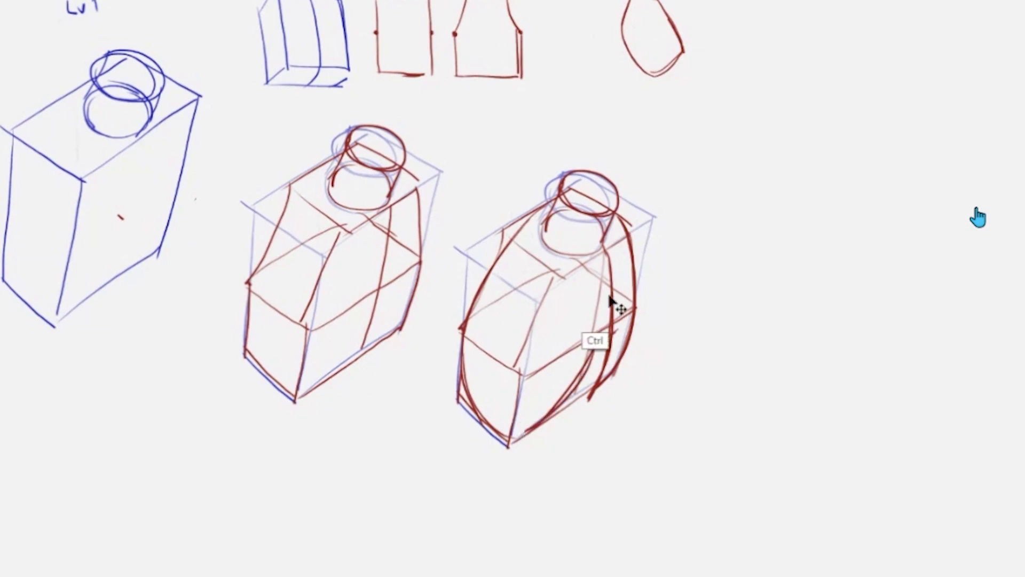
{"action": "key", "text": "ctrl+f"}
{"action": "key", "text": "ctrl+f"}
Step: Duplicate the curved torso and place the copy to its right as a third construction stage
{"action": "left_click_drag", "start_coordinate": [674, 331], "coordinate": [705, 356]}
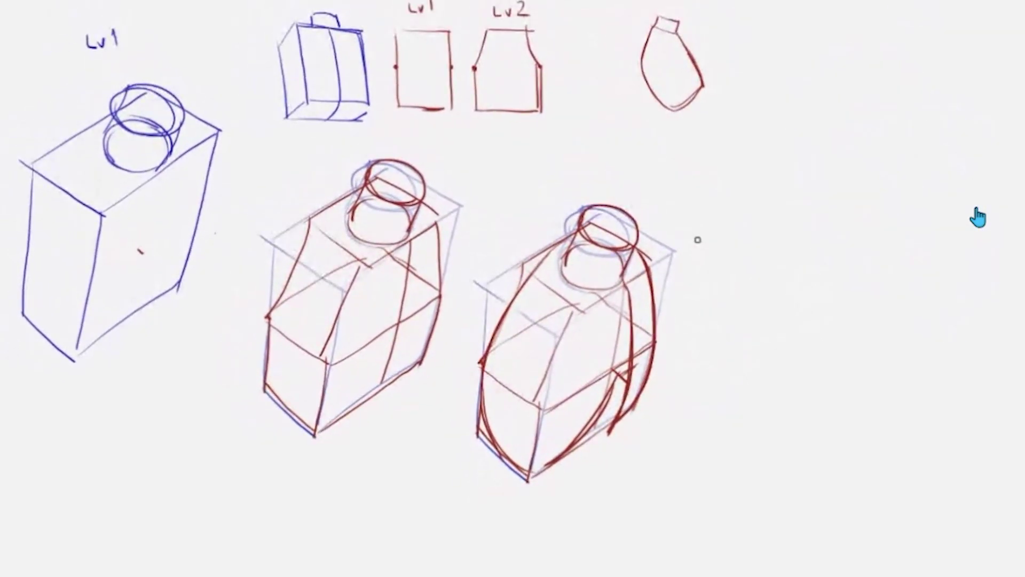
{"action": "left_click_drag", "start_coordinate": [478, 149], "coordinate": [768, 494]}
{"action": "left_click_drag", "start_coordinate": [656, 387], "coordinate": [851, 410]}
{"action": "key", "text": "ctrl+t"}
{"action": "left_click_drag", "start_coordinate": [872, 376], "coordinate": [770, 334]}
{"action": "key", "text": "ctrl+d"}
Step: Fade the third torso with an enlarged eraser so it serves as a light underdrawing
{"action": "key", "text": "e"}
{"action": "key", "text": "]"}
{"action": "key", "text": "]"}
{"action": "key", "text": "]"}
{"action": "key", "text": "]"}
{"action": "key", "text": "]"}
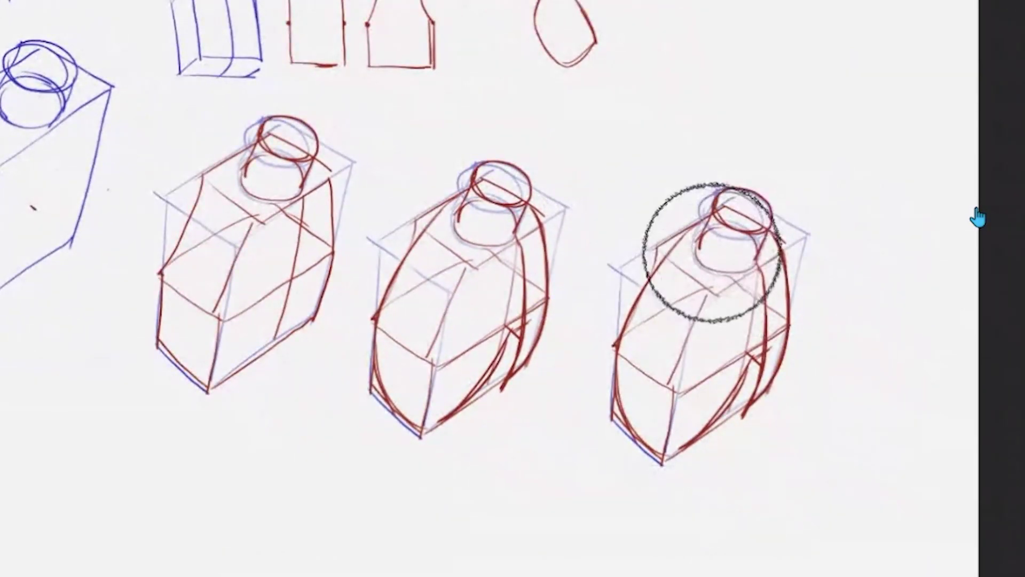
{"action": "mouse_move", "coordinate": [714, 294]}
{"action": "left_mouse_down"}
{"action": "mouse_move", "coordinate": [719, 241]}
{"action": "mouse_move", "coordinate": [713, 428]}
{"action": "mouse_move", "coordinate": [780, 207]}
{"action": "mouse_move", "coordinate": [697, 416]}
{"action": "mouse_move", "coordinate": [765, 251]}
{"action": "left_mouse_up"}
{"action": "left_click_drag", "start_coordinate": [819, 309], "coordinate": [730, 320]}
Step: Redraw the neck cylinder in dark red over the faded third torso
{"action": "key", "text": "b"}
{"action": "mouse_move", "coordinate": [602, 244]}
{"action": "left_mouse_down"}
{"action": "mouse_move", "coordinate": [630, 205]}
{"action": "mouse_move", "coordinate": [649, 241]}
{"action": "mouse_move", "coordinate": [688, 235]}
{"action": "mouse_move", "coordinate": [675, 205]}
{"action": "mouse_move", "coordinate": [629, 200]}
{"action": "mouse_move", "coordinate": [667, 204]}
{"action": "mouse_move", "coordinate": [687, 238]}
{"action": "mouse_move", "coordinate": [655, 277]}
{"action": "left_mouse_up"}
{"action": "left_click_drag", "start_coordinate": [613, 234], "coordinate": [559, 277]}
{"action": "key", "text": "ctrl+z"}
{"action": "left_click_drag", "start_coordinate": [612, 236], "coordinate": [546, 306]}
{"action": "left_click_drag", "start_coordinate": [439, 2], "coordinate": [431, 52]}
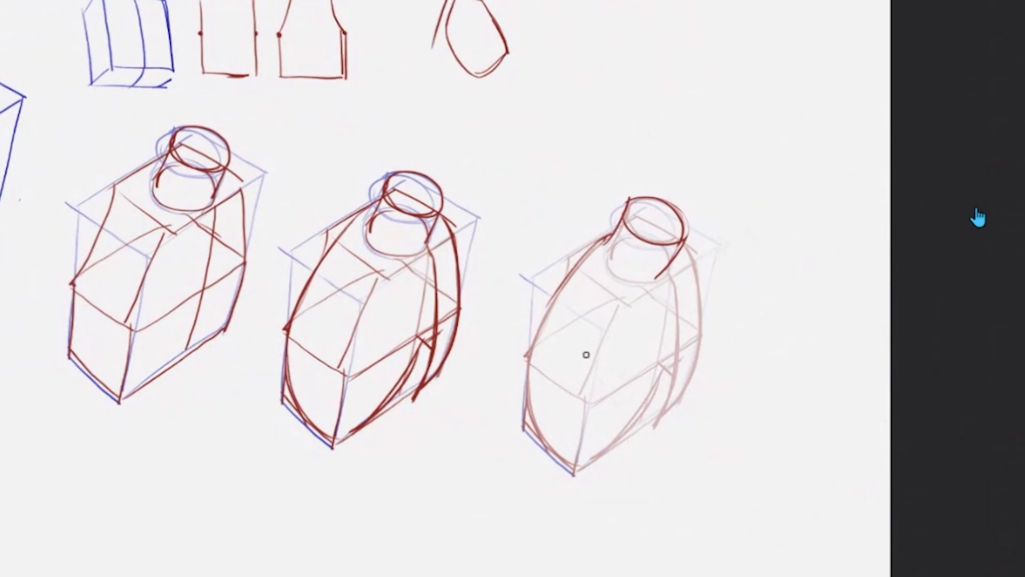
{"action": "key", "text": "ctrl+z"}
{"action": "mouse_move", "coordinate": [606, 233]}
{"action": "left_mouse_down"}
{"action": "mouse_move", "coordinate": [534, 282]}
{"action": "mouse_move", "coordinate": [513, 345]}
{"action": "mouse_move", "coordinate": [526, 413]}
{"action": "mouse_move", "coordinate": [517, 350]}
{"action": "mouse_move", "coordinate": [545, 275]}
{"action": "mouse_move", "coordinate": [604, 228]}
{"action": "mouse_move", "coordinate": [542, 306]}
{"action": "left_mouse_up"}
{"action": "key", "text": "ctrl+z"}
{"action": "key", "text": "ctrl+z"}
{"action": "key", "text": "ctrl+z"}
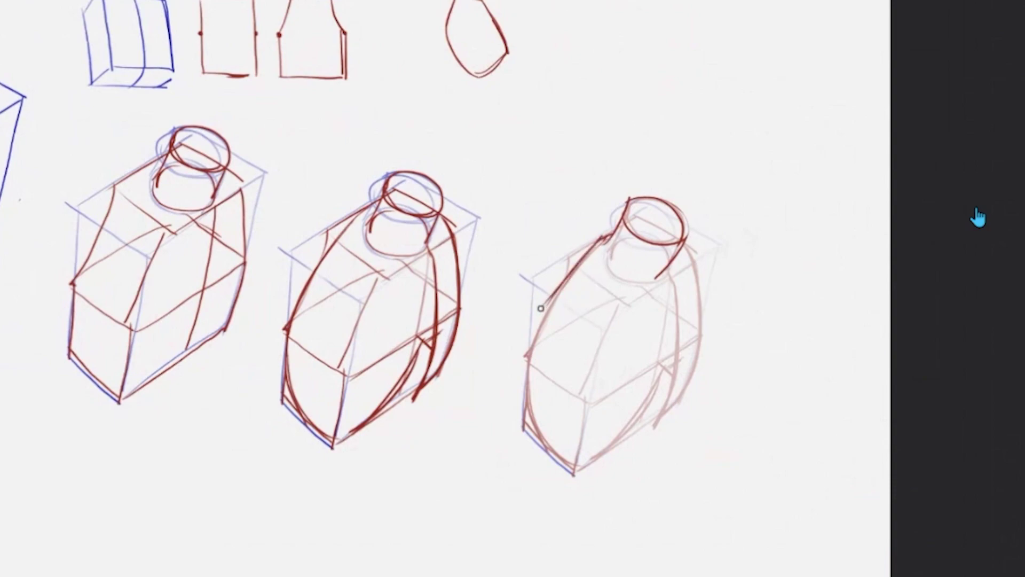
Step: Draw the third torso's near side as a continuous red curve from the shoulder to the bottom corner
{"action": "mouse_move", "coordinate": [600, 240]}
{"action": "left_mouse_down"}
{"action": "mouse_move", "coordinate": [535, 329]}
{"action": "mouse_move", "coordinate": [533, 387]}
{"action": "left_mouse_up"}
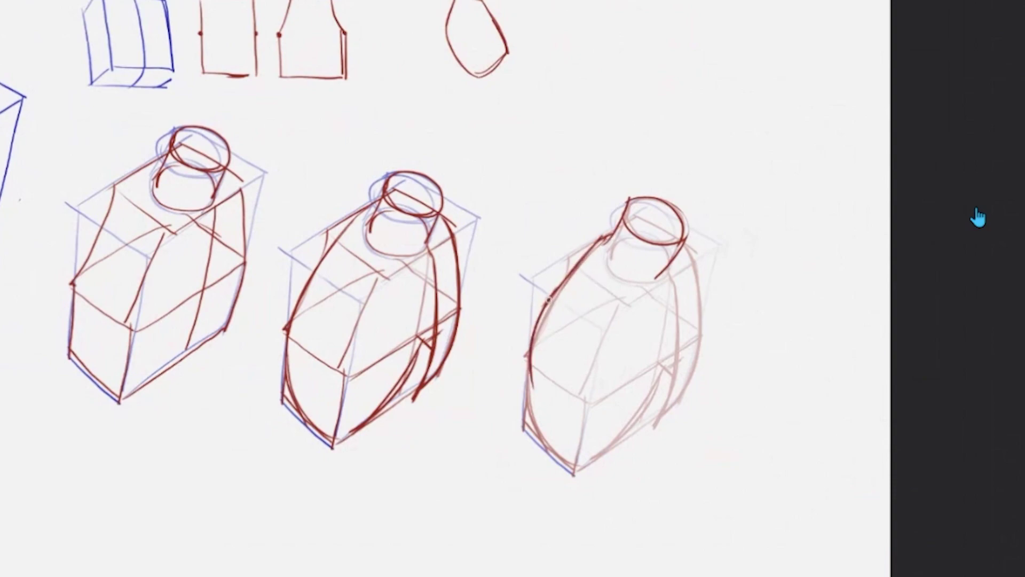
{"action": "mouse_move", "coordinate": [548, 300]}
{"action": "left_mouse_down"}
{"action": "mouse_move", "coordinate": [533, 368]}
{"action": "mouse_move", "coordinate": [560, 452]}
{"action": "left_mouse_up"}
{"action": "left_click_drag", "start_coordinate": [537, 413], "coordinate": [584, 469]}
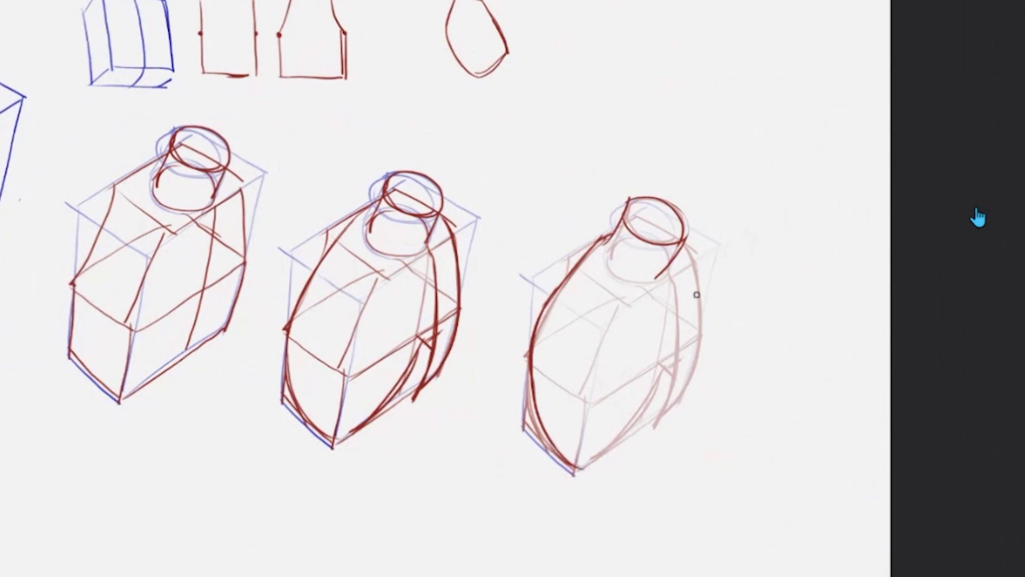
Step: Close the third torso into an egg shape with a far side and rounded bottom, adding a curved mid-height line
{"action": "mouse_move", "coordinate": [679, 256]}
{"action": "left_mouse_down"}
{"action": "mouse_move", "coordinate": [699, 317]}
{"action": "mouse_move", "coordinate": [694, 375]}
{"action": "mouse_move", "coordinate": [675, 413]}
{"action": "left_mouse_up"}
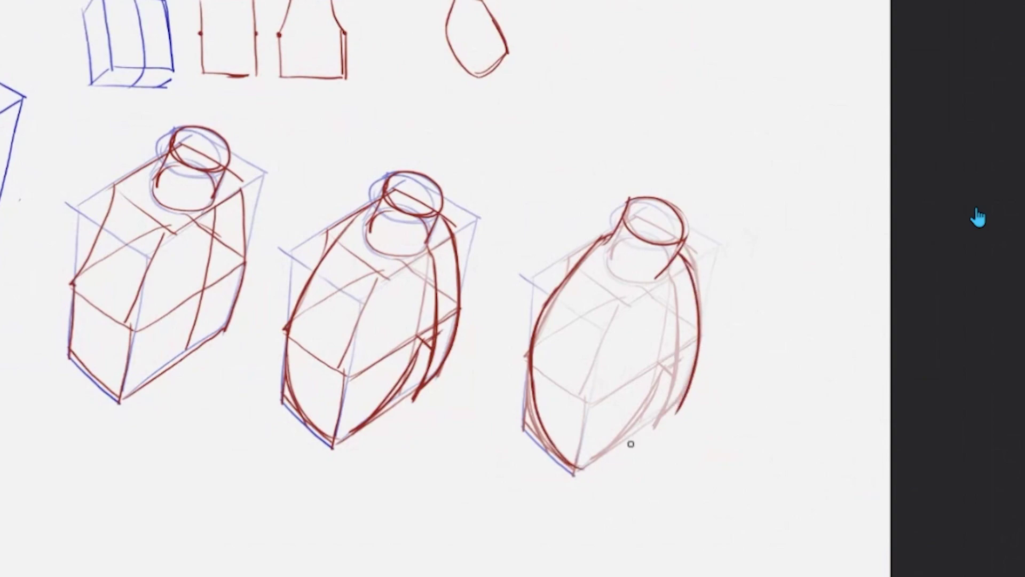
{"action": "mouse_move", "coordinate": [571, 464]}
{"action": "left_mouse_down"}
{"action": "mouse_move", "coordinate": [634, 461]}
{"action": "mouse_move", "coordinate": [680, 408]}
{"action": "mouse_move", "coordinate": [632, 462]}
{"action": "left_mouse_up"}
{"action": "mouse_move", "coordinate": [531, 353]}
{"action": "left_mouse_down"}
{"action": "mouse_move", "coordinate": [559, 378]}
{"action": "mouse_move", "coordinate": [612, 390]}
{"action": "mouse_move", "coordinate": [649, 381]}
{"action": "mouse_move", "coordinate": [701, 333]}
{"action": "left_mouse_up"}
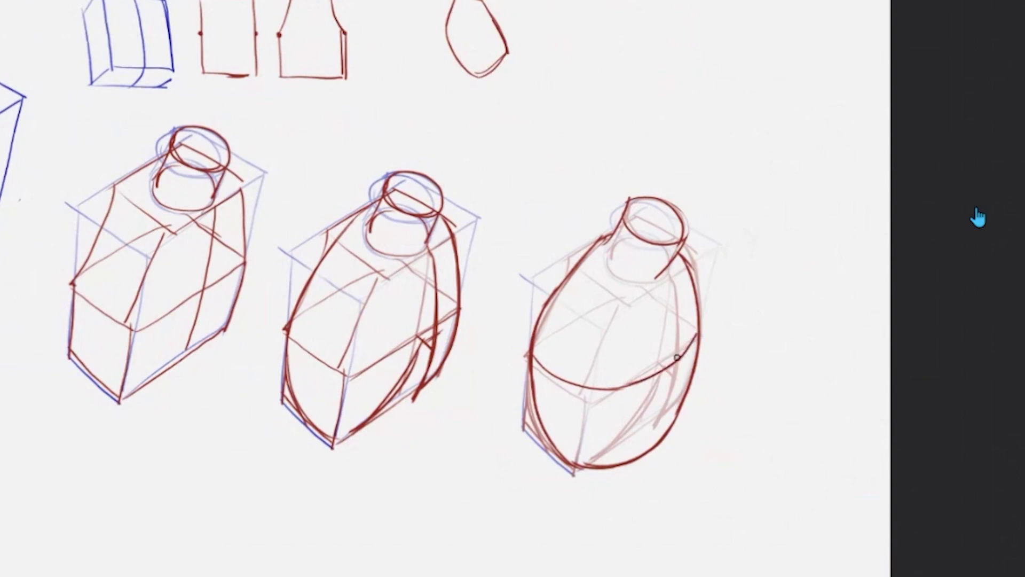
Step: Draw a curved centre line down the egg-shaped torso's front and touch up the mid-height line at its far end
{"action": "mouse_move", "coordinate": [658, 275]}
{"action": "left_mouse_down"}
{"action": "mouse_move", "coordinate": [674, 331]}
{"action": "mouse_move", "coordinate": [668, 406]}
{"action": "mouse_move", "coordinate": [649, 447]}
{"action": "left_mouse_up"}
{"action": "key", "text": "ctrl+z"}
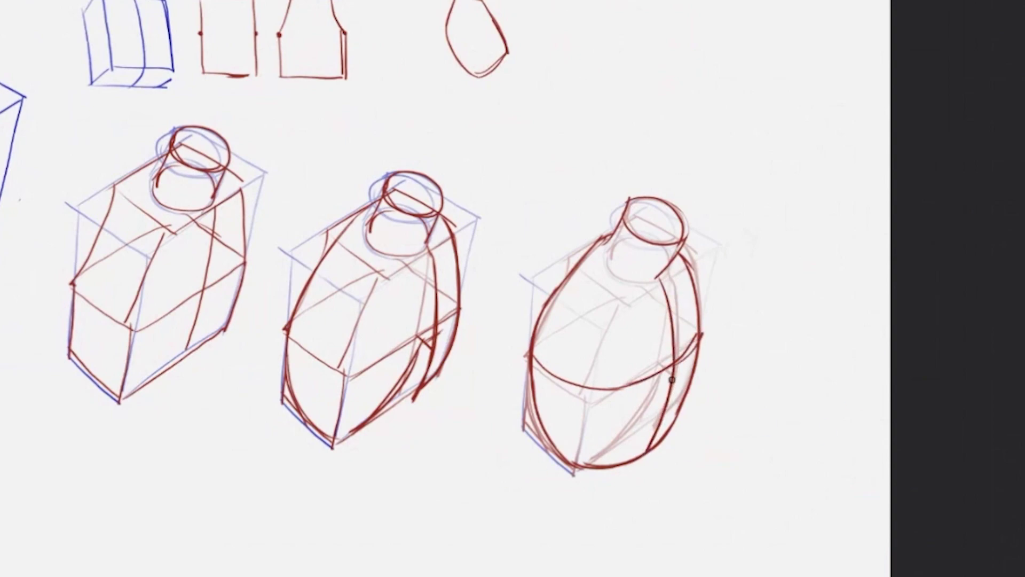
{"action": "mouse_move", "coordinate": [677, 367]}
{"action": "left_mouse_down"}
{"action": "mouse_move", "coordinate": [668, 373]}
{"action": "mouse_move", "coordinate": [684, 373]}
{"action": "mouse_move", "coordinate": [699, 333]}
{"action": "left_mouse_up"}
{"action": "key", "text": "e"}
{"action": "key", "text": "bracketleft"}
{"action": "key", "text": "bracketleft"}
{"action": "key", "text": "bracketleft"}
{"action": "key", "text": "b"}
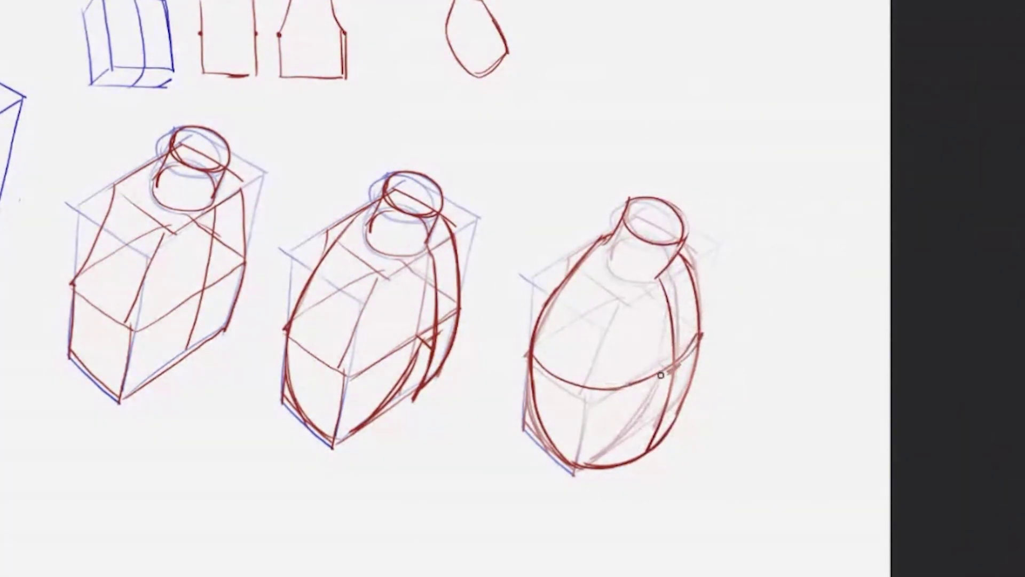
Step: Draw the near edge of the rib arch from the centre line to the bottom corner and clean up beside it
{"action": "mouse_move", "coordinate": [667, 372]}
{"action": "left_mouse_down"}
{"action": "mouse_move", "coordinate": [639, 427]}
{"action": "mouse_move", "coordinate": [631, 434]}
{"action": "mouse_move", "coordinate": [645, 412]}
{"action": "mouse_move", "coordinate": [633, 431]}
{"action": "mouse_move", "coordinate": [573, 467]}
{"action": "left_mouse_up"}
{"action": "key", "text": "ctrl+z"}
{"action": "key", "text": "e"}
{"action": "key", "text": "bracketleft"}
{"action": "key", "text": "bracketleft"}
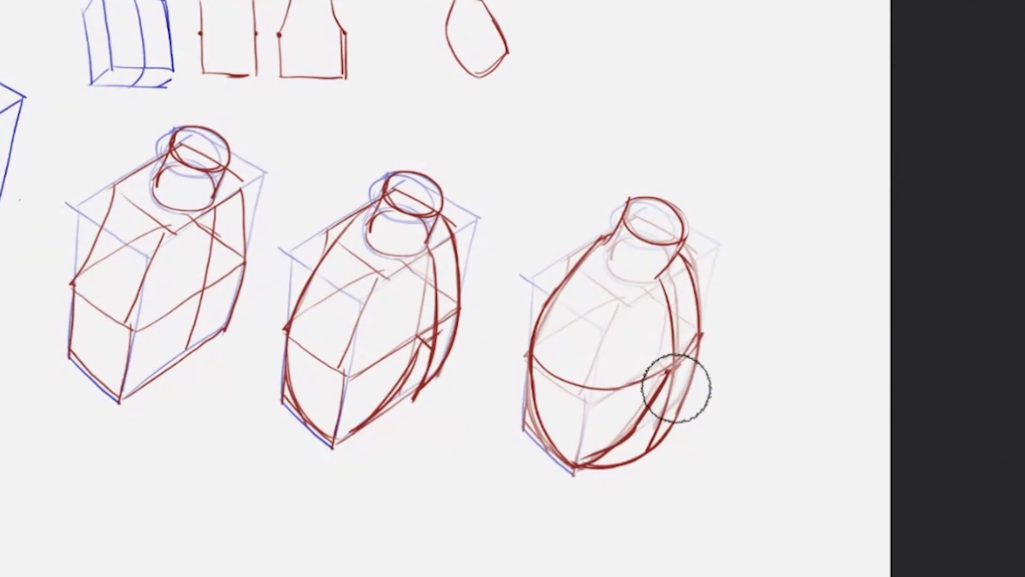
{"action": "mouse_move", "coordinate": [675, 388]}
{"action": "left_mouse_down"}
{"action": "mouse_move", "coordinate": [688, 381]}
{"action": "mouse_move", "coordinate": [682, 363]}
{"action": "left_mouse_up"}
{"action": "key", "text": "b"}
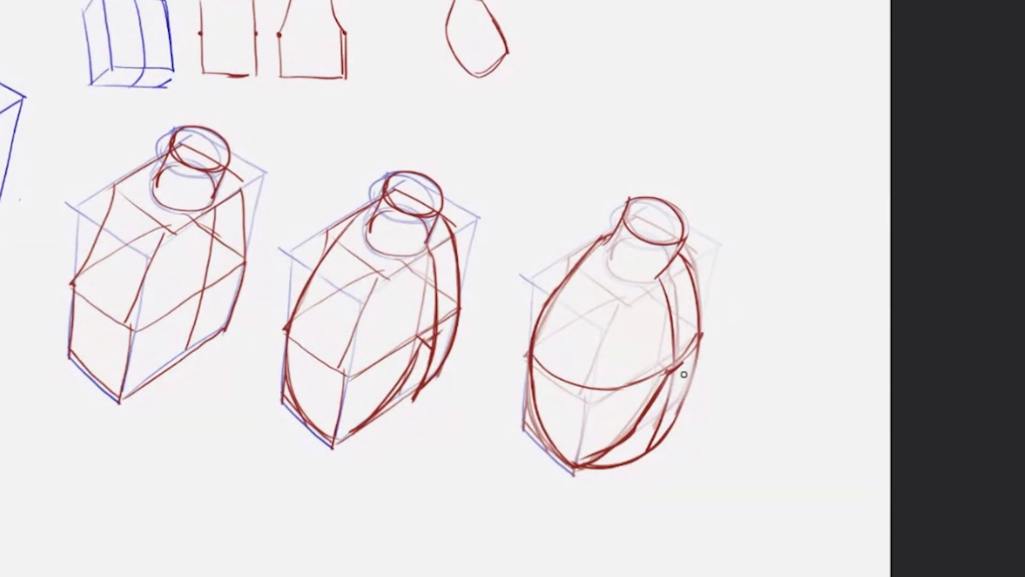
{"action": "left_click_drag", "start_coordinate": [3, 425], "coordinate": [753, 572]}
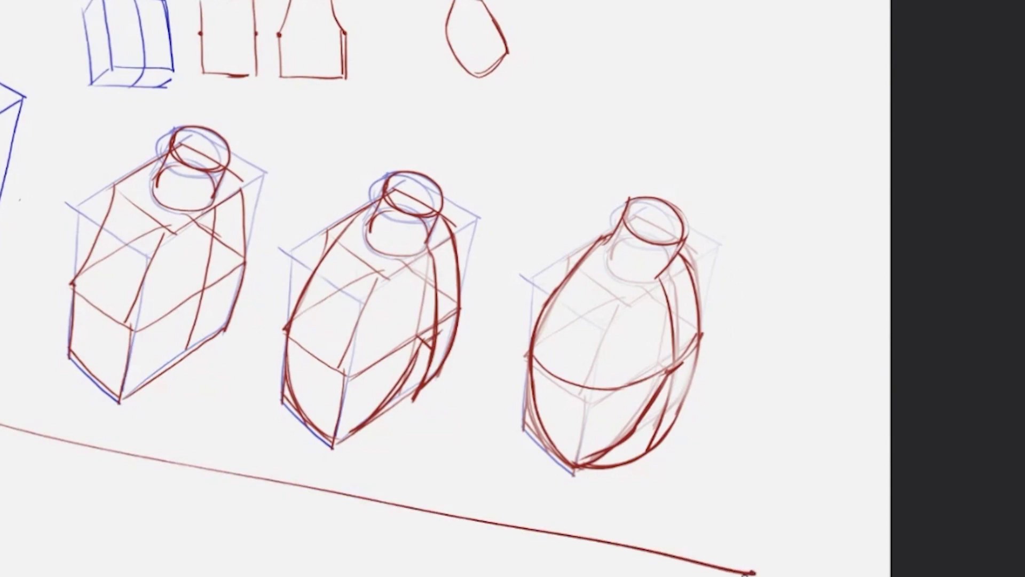
{"action": "key", "text": "ctrl+z"}
Step: Draw a small front-view rib arch diagram above the third torso, with an arrow pointing to its right
{"action": "left_click_drag", "start_coordinate": [677, 369], "coordinate": [670, 431]}
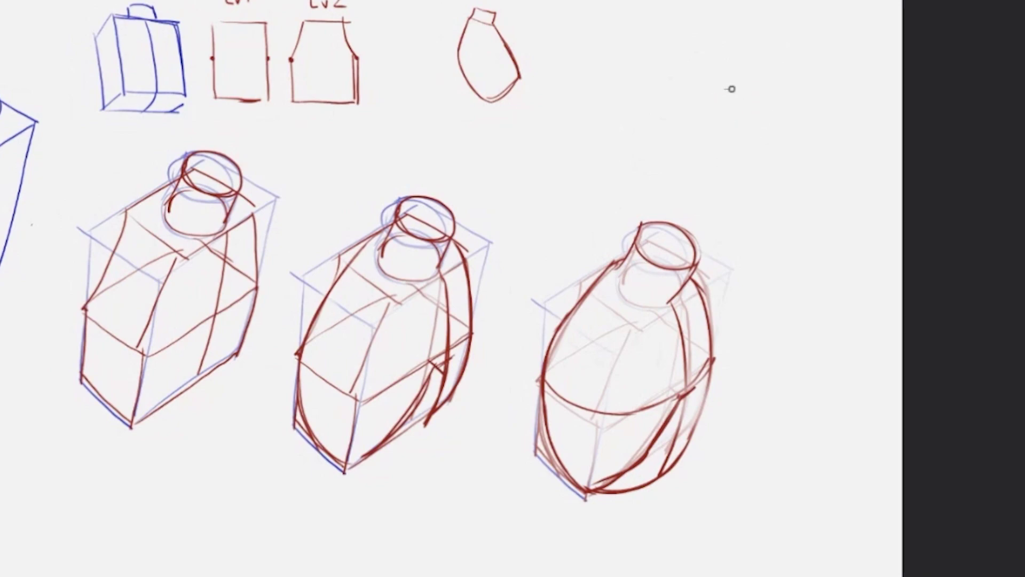
{"action": "mouse_move", "coordinate": [639, 88]}
{"action": "left_mouse_down"}
{"action": "mouse_move", "coordinate": [661, 30]}
{"action": "mouse_move", "coordinate": [690, 74]}
{"action": "left_mouse_up"}
{"action": "key", "text": "ctrl+z"}
{"action": "mouse_move", "coordinate": [654, 34]}
{"action": "left_mouse_down"}
{"action": "mouse_move", "coordinate": [646, 76]}
{"action": "mouse_move", "coordinate": [631, 88]}
{"action": "left_mouse_up"}
{"action": "left_click_drag", "start_coordinate": [689, 74], "coordinate": [707, 87]}
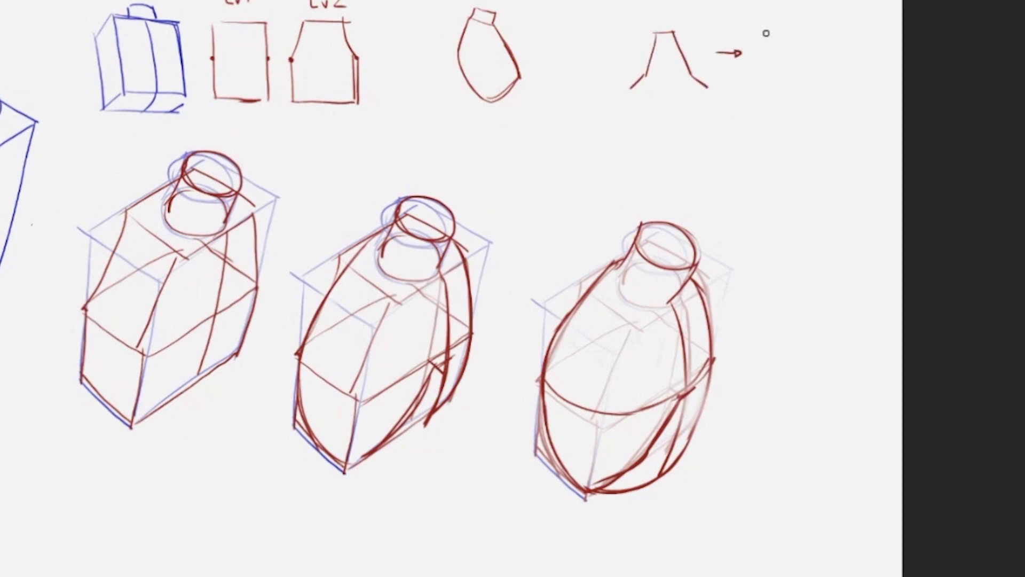
Step: Draw a small egg shape beside the arrow, with the rib arch opening turned in perspective on its front
{"action": "mouse_move", "coordinate": [783, 27]}
{"action": "left_mouse_down"}
{"action": "mouse_move", "coordinate": [792, 43]}
{"action": "mouse_move", "coordinate": [764, 97]}
{"action": "left_mouse_up"}
{"action": "mouse_move", "coordinate": [795, 31]}
{"action": "left_mouse_down"}
{"action": "mouse_move", "coordinate": [817, 69]}
{"action": "mouse_move", "coordinate": [789, 95]}
{"action": "mouse_move", "coordinate": [778, 71]}
{"action": "left_mouse_up"}
{"action": "mouse_move", "coordinate": [764, 6]}
{"action": "left_mouse_down"}
{"action": "mouse_move", "coordinate": [791, 4]}
{"action": "mouse_move", "coordinate": [817, 67]}
{"action": "left_mouse_up"}
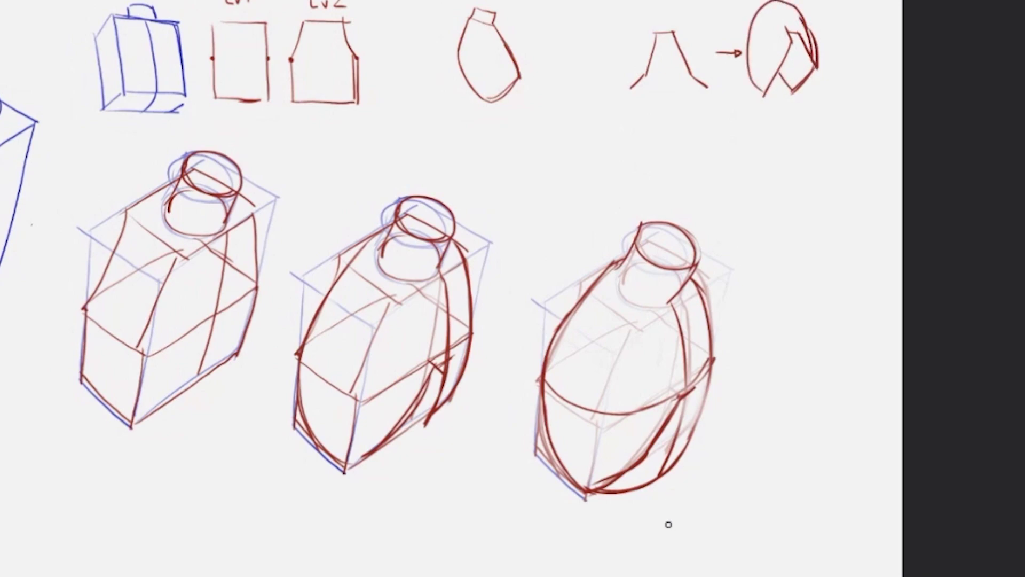
Step: Draw the far edge of the third torso's rib arch and lighten the old outline around it
{"action": "left_click_drag", "start_coordinate": [687, 395], "coordinate": [697, 439]}
{"action": "key", "text": "e"}
{"action": "mouse_move", "coordinate": [682, 473]}
{"action": "left_mouse_down"}
{"action": "mouse_move", "coordinate": [683, 449]}
{"action": "mouse_move", "coordinate": [658, 478]}
{"action": "left_mouse_up"}
{"action": "key", "text": "e"}
{"action": "mouse_move", "coordinate": [695, 436]}
{"action": "left_mouse_down"}
{"action": "mouse_move", "coordinate": [683, 464]}
{"action": "mouse_move", "coordinate": [652, 442]}
{"action": "mouse_move", "coordinate": [681, 464]}
{"action": "mouse_move", "coordinate": [693, 450]}
{"action": "mouse_move", "coordinate": [687, 398]}
{"action": "mouse_move", "coordinate": [693, 454]}
{"action": "left_mouse_up"}
{"action": "key", "text": "e"}
{"action": "mouse_move", "coordinate": [711, 349]}
{"action": "left_mouse_down"}
{"action": "mouse_move", "coordinate": [712, 288]}
{"action": "mouse_move", "coordinate": [716, 369]}
{"action": "left_mouse_up"}
{"action": "key", "text": "b"}
Step: Redraw the third torso's far side as a thicker, fuller curve from the neck to the rib arch
{"action": "left_click_drag", "start_coordinate": [693, 278], "coordinate": [714, 357]}
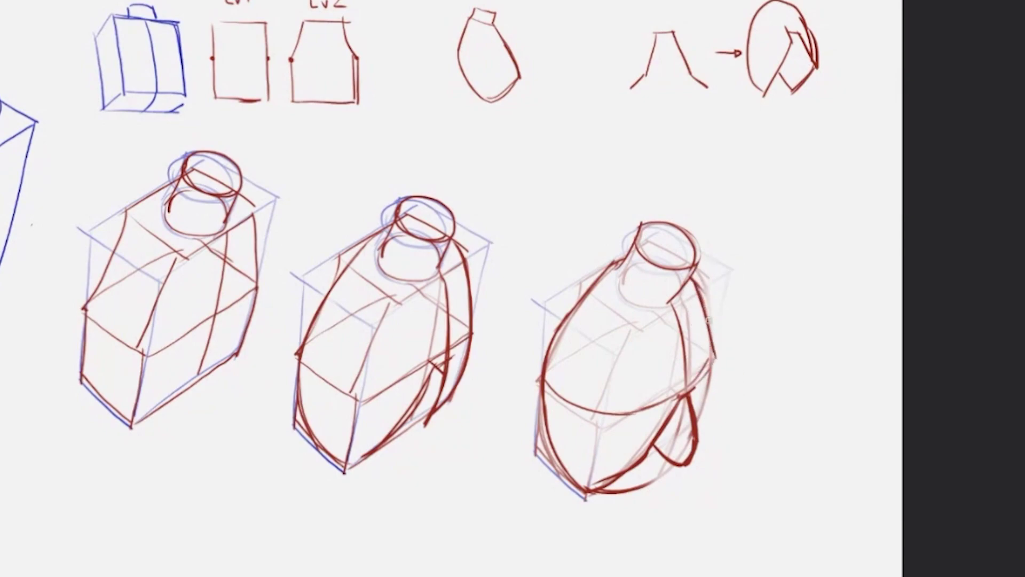
{"action": "mouse_move", "coordinate": [704, 303]}
{"action": "left_mouse_down"}
{"action": "mouse_move", "coordinate": [716, 400]}
{"action": "mouse_move", "coordinate": [698, 455]}
{"action": "left_mouse_up"}
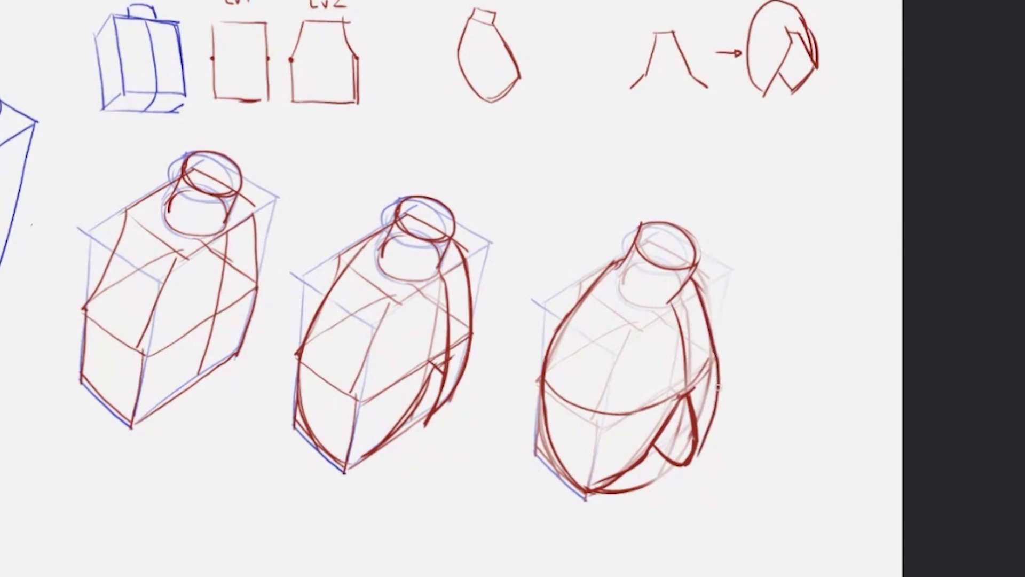
{"action": "mouse_move", "coordinate": [718, 387]}
{"action": "left_mouse_down"}
{"action": "mouse_move", "coordinate": [696, 450]}
{"action": "mouse_move", "coordinate": [717, 392]}
{"action": "mouse_move", "coordinate": [710, 334]}
{"action": "mouse_move", "coordinate": [691, 285]}
{"action": "mouse_move", "coordinate": [676, 289]}
{"action": "left_mouse_up"}
{"action": "key", "text": "e"}
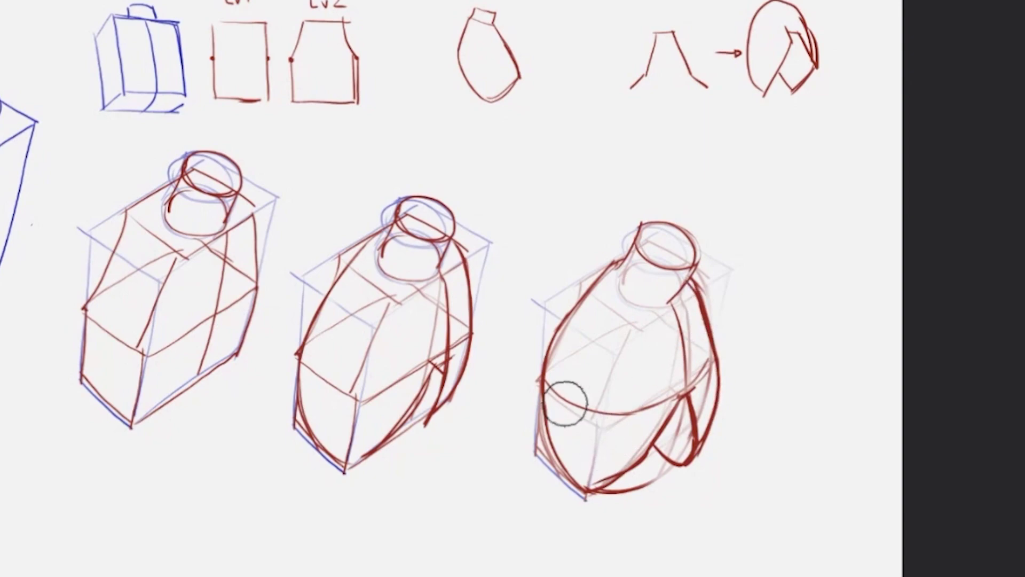
Step: Lighten the construction lines around the mid-height line on the third torso's front
{"action": "mouse_move", "coordinate": [561, 397]}
{"action": "left_mouse_down"}
{"action": "mouse_move", "coordinate": [605, 411]}
{"action": "mouse_move", "coordinate": [555, 373]}
{"action": "mouse_move", "coordinate": [607, 403]}
{"action": "mouse_move", "coordinate": [642, 396]}
{"action": "mouse_move", "coordinate": [605, 411]}
{"action": "mouse_move", "coordinate": [645, 407]}
{"action": "left_mouse_up"}
{"action": "key", "text": "e"}
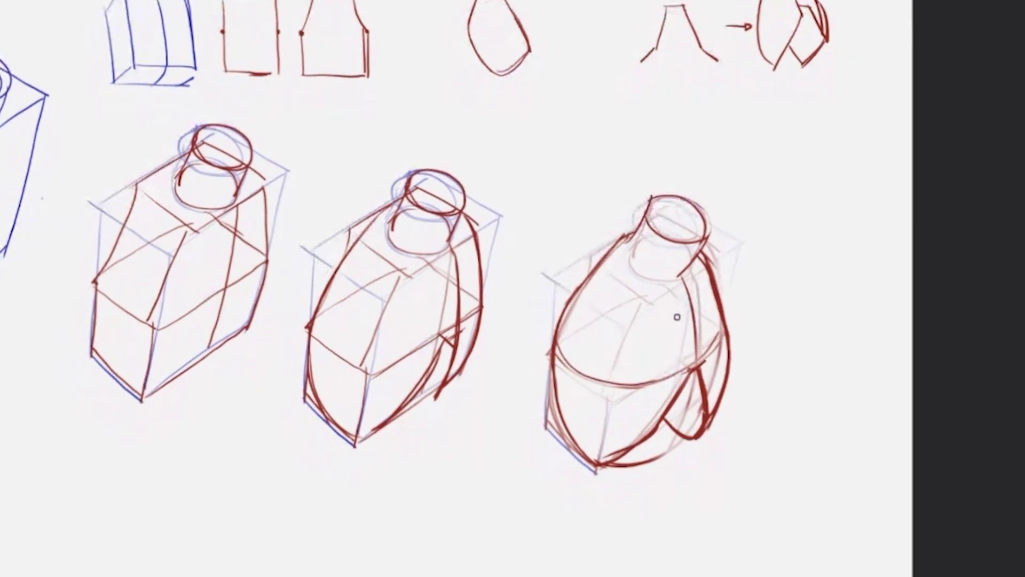
{"action": "key", "text": "e"}
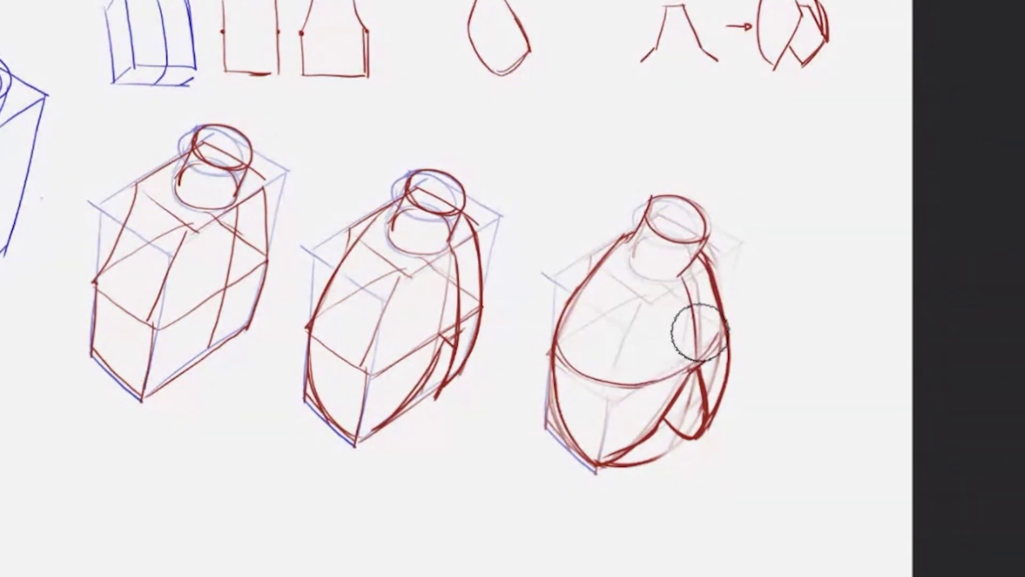
{"action": "mouse_move", "coordinate": [660, 370]}
{"action": "left_mouse_down"}
{"action": "mouse_move", "coordinate": [665, 382]}
{"action": "mouse_move", "coordinate": [649, 379]}
{"action": "mouse_move", "coordinate": [710, 351]}
{"action": "left_mouse_up"}
{"action": "key", "text": "b"}
{"action": "key", "text": "ctrl+z"}
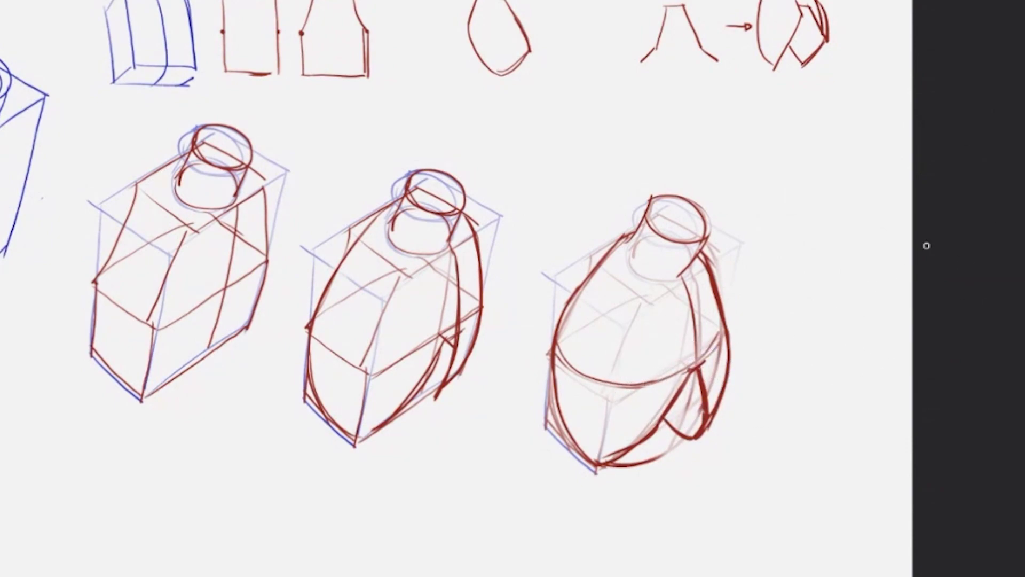
Step: Try a mid-height line across the front of the Lv1 torso box with a small brush
{"action": "right_click", "coordinate": [728, 411], "text": "alt+shift"}
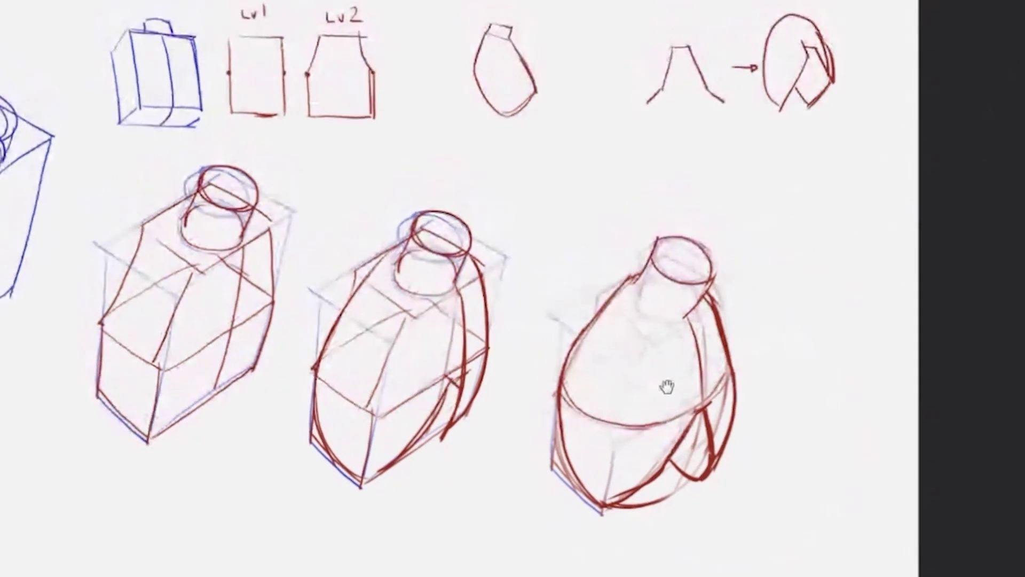
{"action": "left_click_drag", "start_coordinate": [127, 146], "coordinate": [503, 138]}
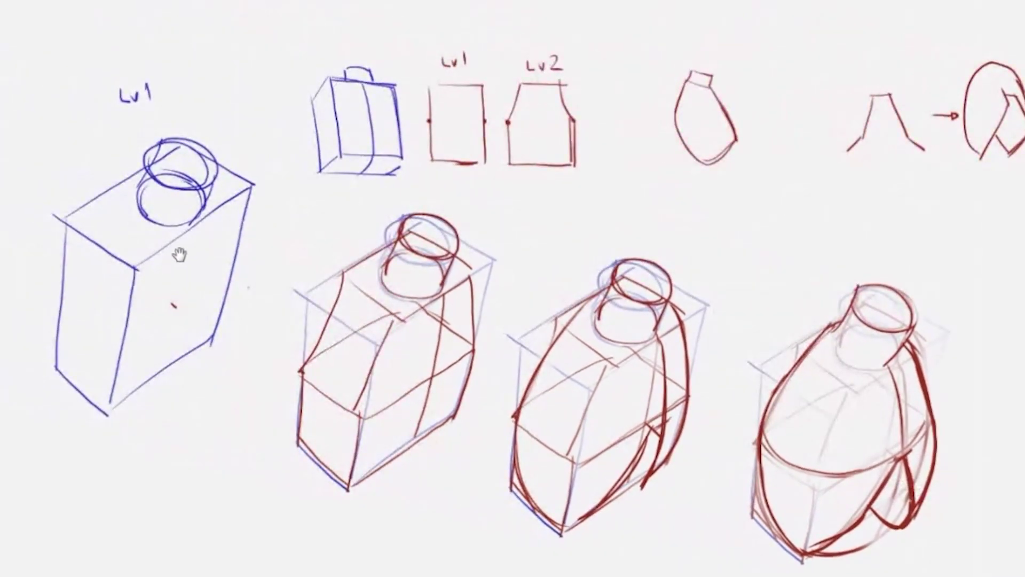
{"action": "left_click_drag", "start_coordinate": [180, 255], "coordinate": [287, 236]}
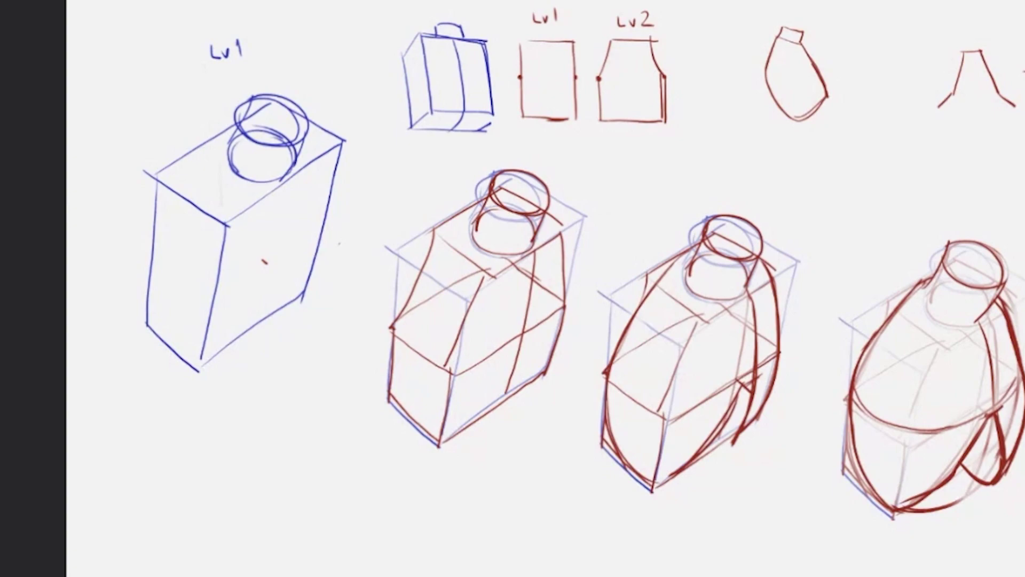
{"action": "left_click_drag", "start_coordinate": [384, 304], "coordinate": [447, 365]}
{"action": "key", "text": "e"}
{"action": "key", "text": "bracketleft"}
{"action": "key", "text": "bracketleft"}
{"action": "key", "text": "bracketleft"}
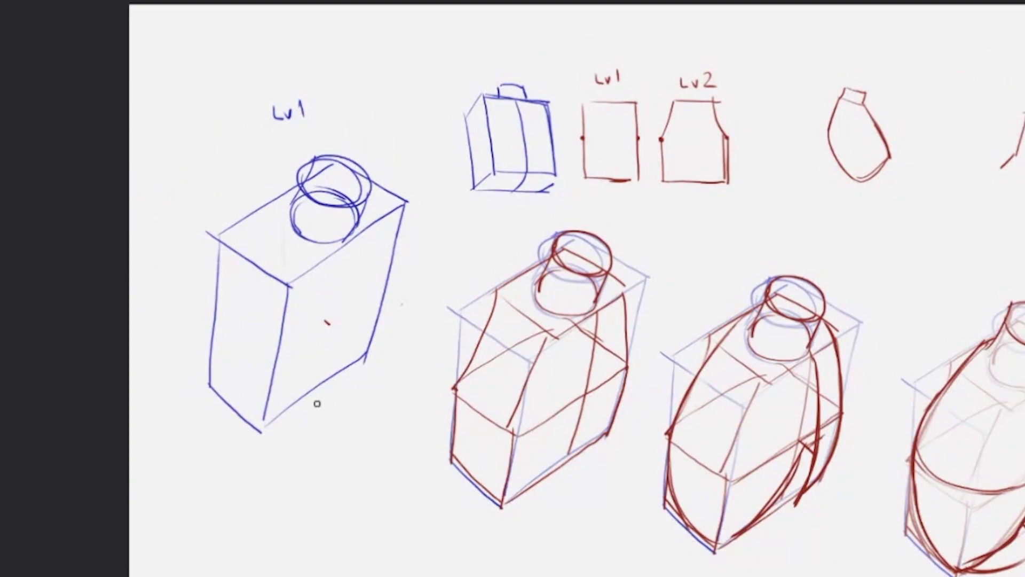
{"action": "left_click_drag", "start_coordinate": [270, 360], "coordinate": [407, 270]}
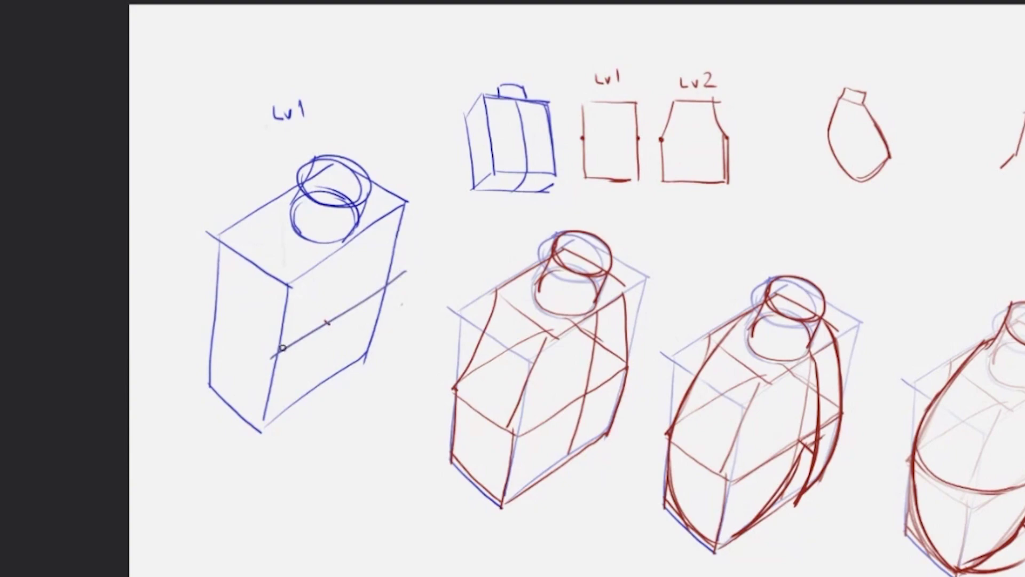
{"action": "key", "text": "ctrl+z"}
Step: Draw a flat chest plane in red on the upper front of the Lv1 box, with a centre line and nipple marks
{"action": "right_click", "coordinate": [340, 361], "text": "alt+shift"}
{"action": "left_click_drag", "start_coordinate": [341, 362], "coordinate": [408, 358]}
{"action": "left_click_drag", "start_coordinate": [324, 320], "coordinate": [329, 324]}
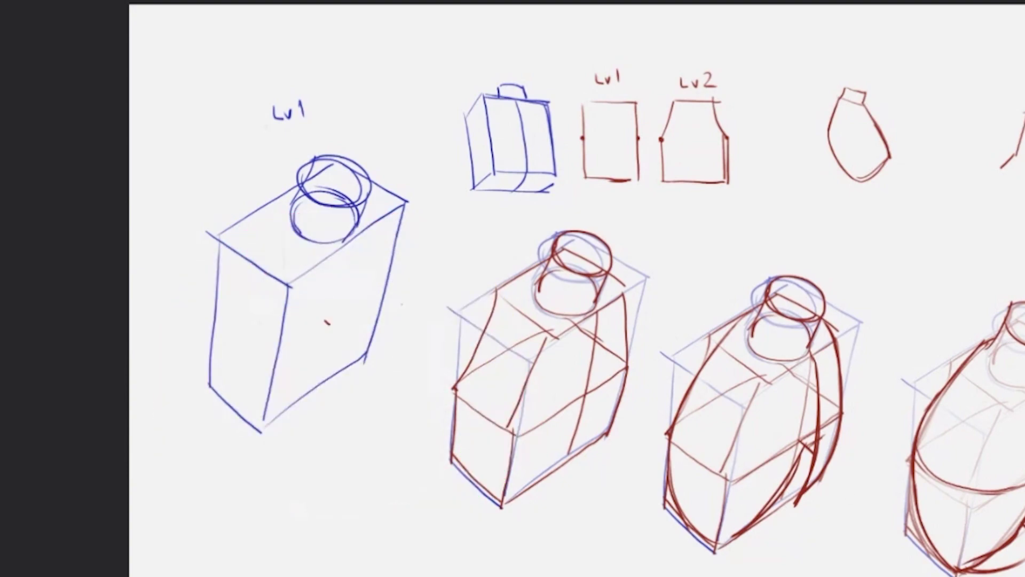
{"action": "left_click_drag", "start_coordinate": [278, 359], "coordinate": [384, 289]}
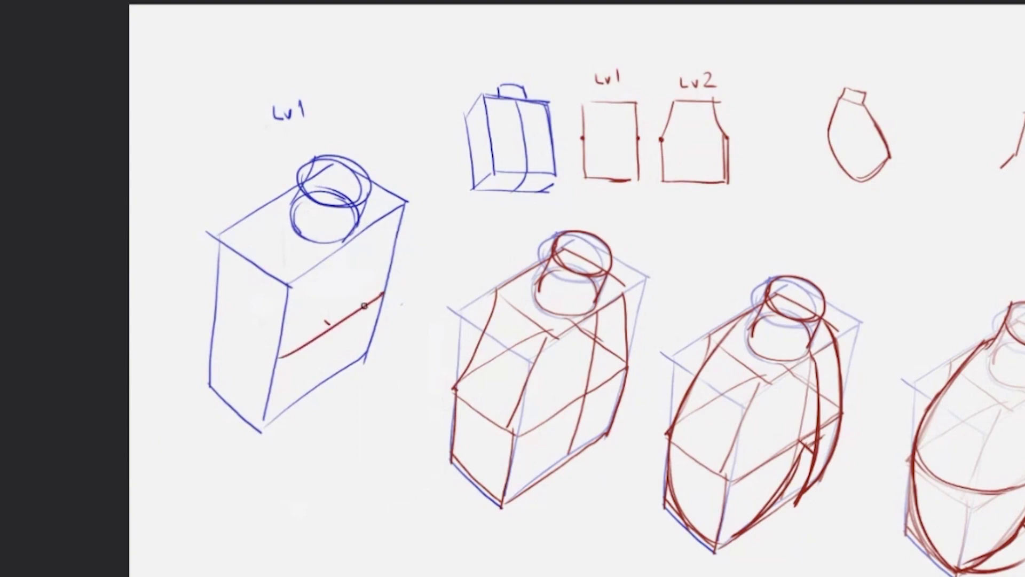
{"action": "mouse_move", "coordinate": [291, 280]}
{"action": "left_mouse_down"}
{"action": "mouse_move", "coordinate": [399, 209]}
{"action": "mouse_move", "coordinate": [382, 293]}
{"action": "left_mouse_up"}
{"action": "left_click_drag", "start_coordinate": [347, 243], "coordinate": [344, 322]}
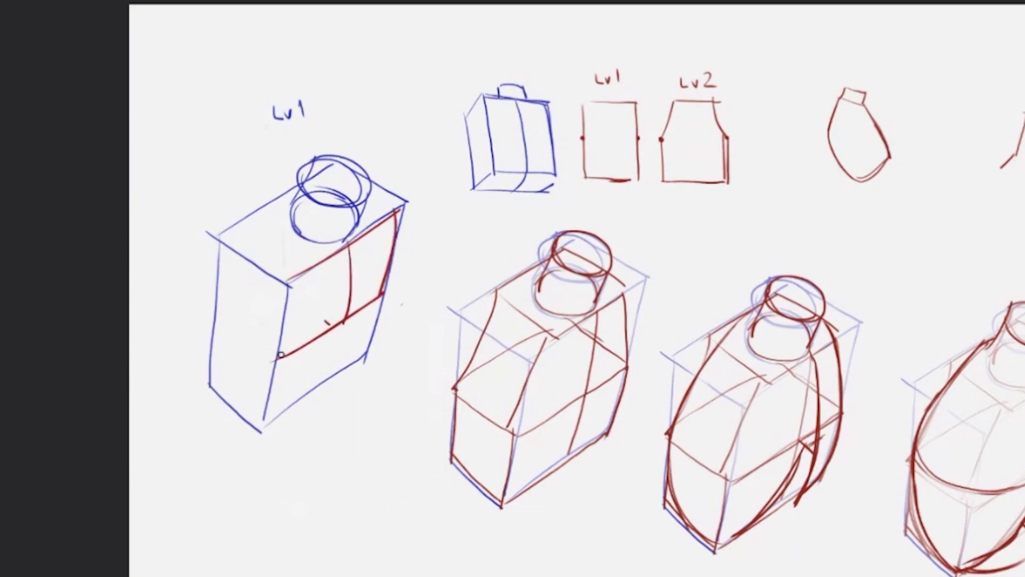
{"action": "mouse_move", "coordinate": [281, 355]}
{"action": "left_mouse_down"}
{"action": "mouse_move", "coordinate": [286, 287]}
{"action": "mouse_move", "coordinate": [286, 354]}
{"action": "mouse_move", "coordinate": [301, 336]}
{"action": "left_mouse_up"}
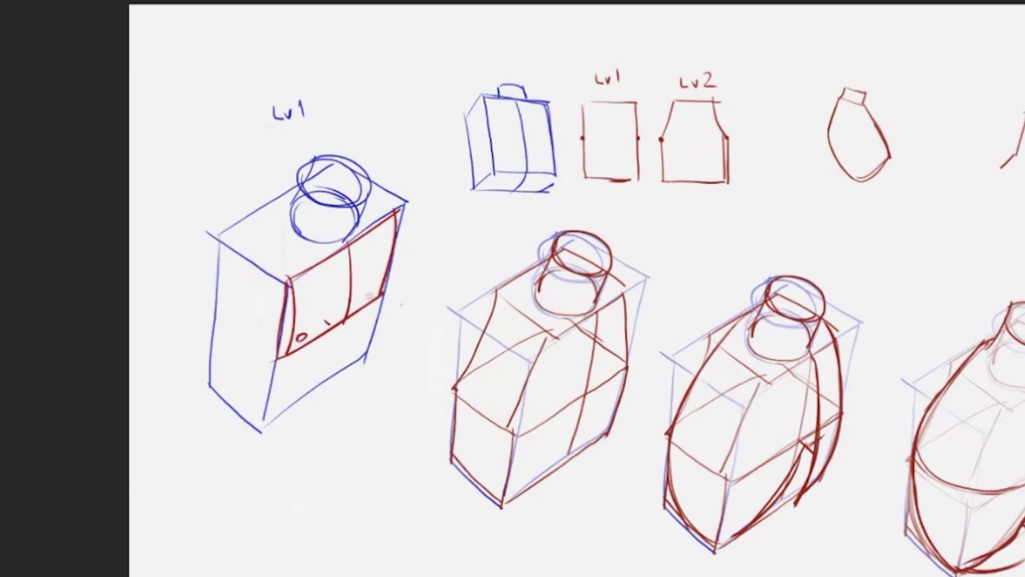
{"action": "left_click_drag", "start_coordinate": [368, 288], "coordinate": [375, 292]}
Step: Undo the red chest plane strokes on the Lv1 box
{"action": "key", "text": "ctrl+z"}
{"action": "key", "text": "ctrl+z"}
{"action": "key", "text": "ctrl+z"}
{"action": "key", "text": "ctrl+z"}
{"action": "key", "text": "ctrl+z"}
{"action": "key", "text": "ctrl+z"}
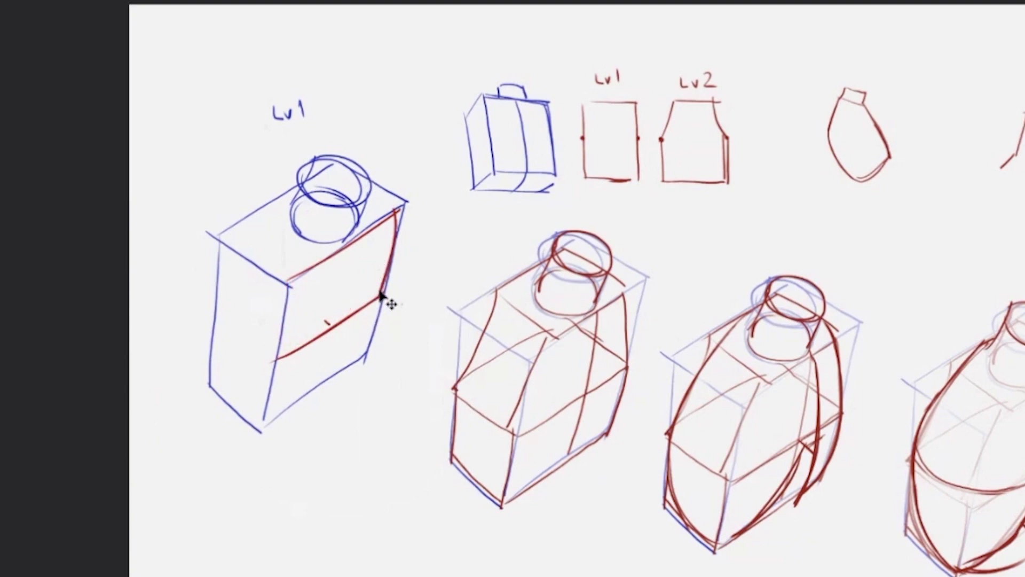
{"action": "key", "text": "ctrl+z"}
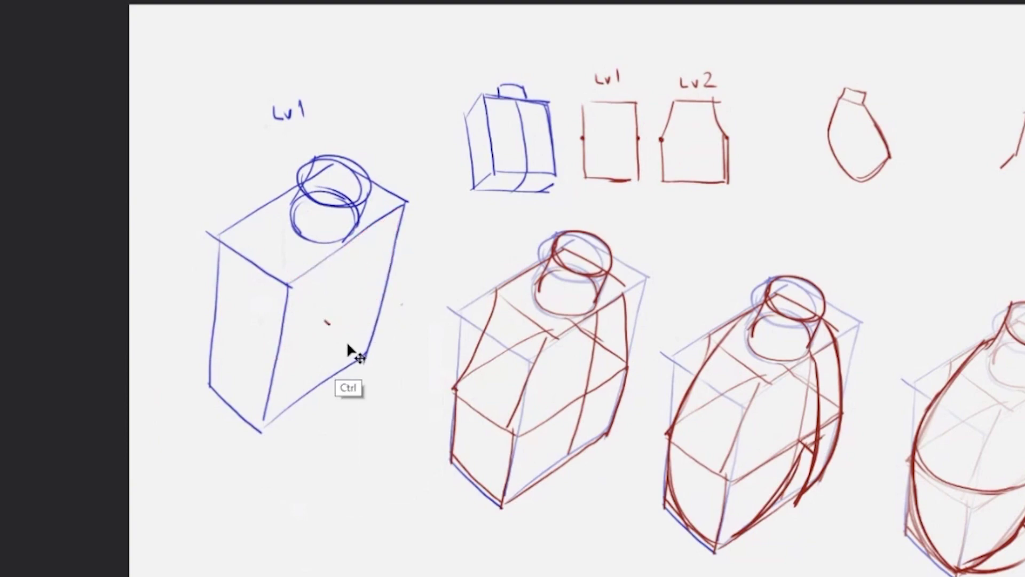
Step: Draw a small red circle for the pit of the neck on the front top edge of the Lv1 box
{"action": "mouse_move", "coordinate": [348, 245]}
{"action": "left_mouse_down"}
{"action": "mouse_move", "coordinate": [298, 269]}
{"action": "mouse_move", "coordinate": [365, 234]}
{"action": "left_mouse_up"}
{"action": "key", "text": "ctrl+z"}
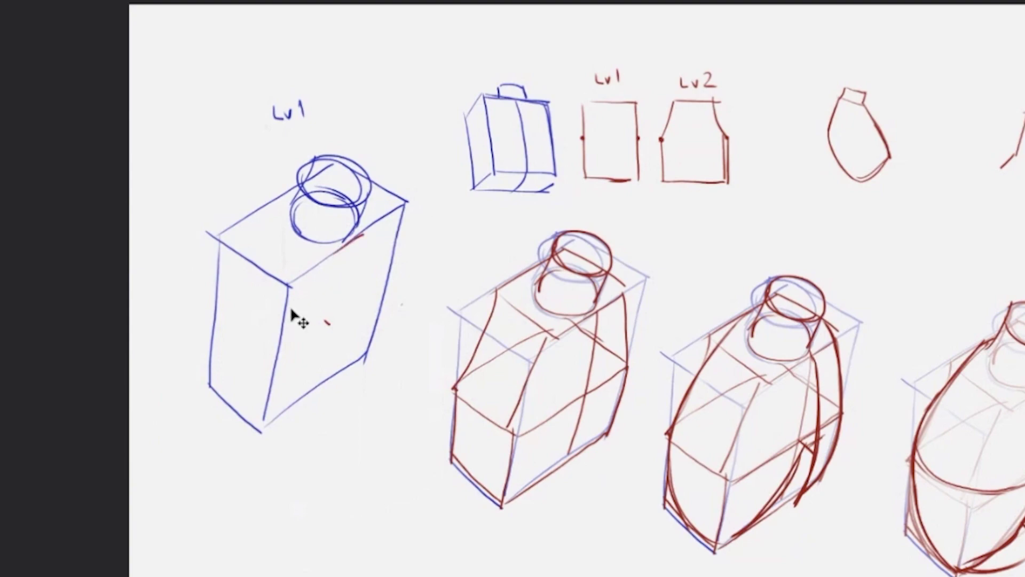
{"action": "key", "text": "ctrl+z"}
{"action": "mouse_move", "coordinate": [339, 246]}
{"action": "left_mouse_down"}
{"action": "mouse_move", "coordinate": [337, 255]}
{"action": "mouse_move", "coordinate": [359, 233]}
{"action": "left_mouse_up"}
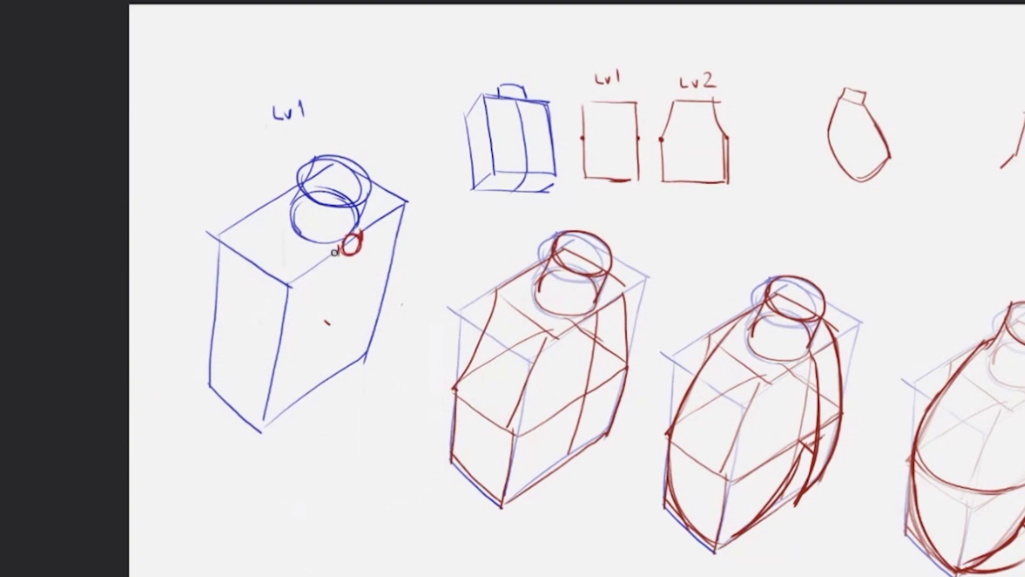
Step: Try straight arrows running outward from the neck-pit circle towards both shoulders, and undo them
{"action": "mouse_move", "coordinate": [325, 255]}
{"action": "left_mouse_down"}
{"action": "mouse_move", "coordinate": [237, 315]}
{"action": "mouse_move", "coordinate": [258, 323]}
{"action": "left_mouse_up"}
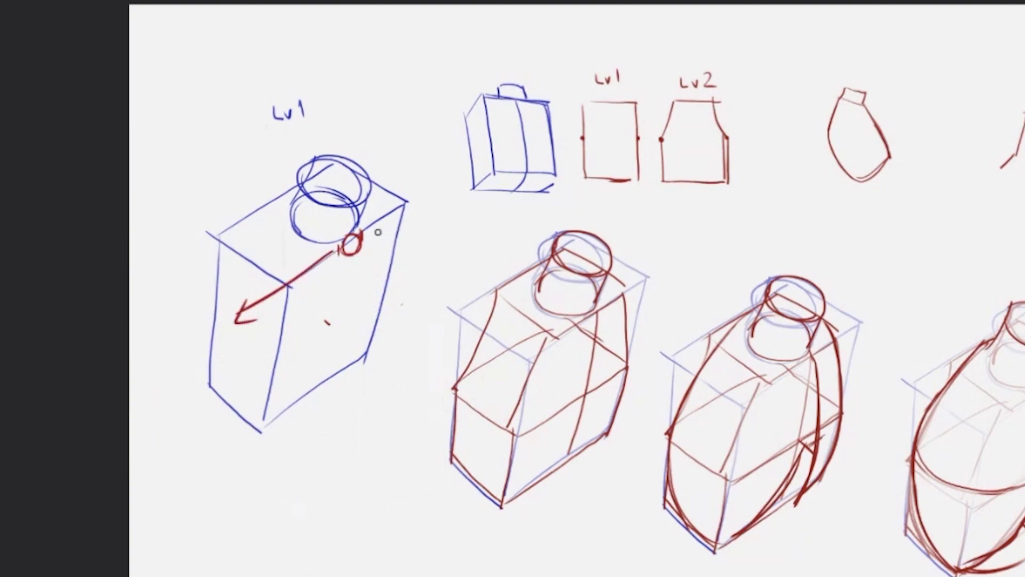
{"action": "left_click_drag", "start_coordinate": [367, 235], "coordinate": [435, 195]}
{"action": "mouse_move", "coordinate": [378, 169]}
{"action": "left_mouse_down"}
{"action": "mouse_move", "coordinate": [388, 147]}
{"action": "mouse_move", "coordinate": [371, 206]}
{"action": "left_mouse_up"}
{"action": "key", "text": "ctrl+z"}
{"action": "key", "text": "ctrl+z"}
{"action": "key", "text": "ctrl+z"}
{"action": "key", "text": "ctrl+z"}
{"action": "key", "text": "ctrl+z"}
{"action": "key", "text": "ctrl+z"}
{"action": "key", "text": "ctrl+z"}
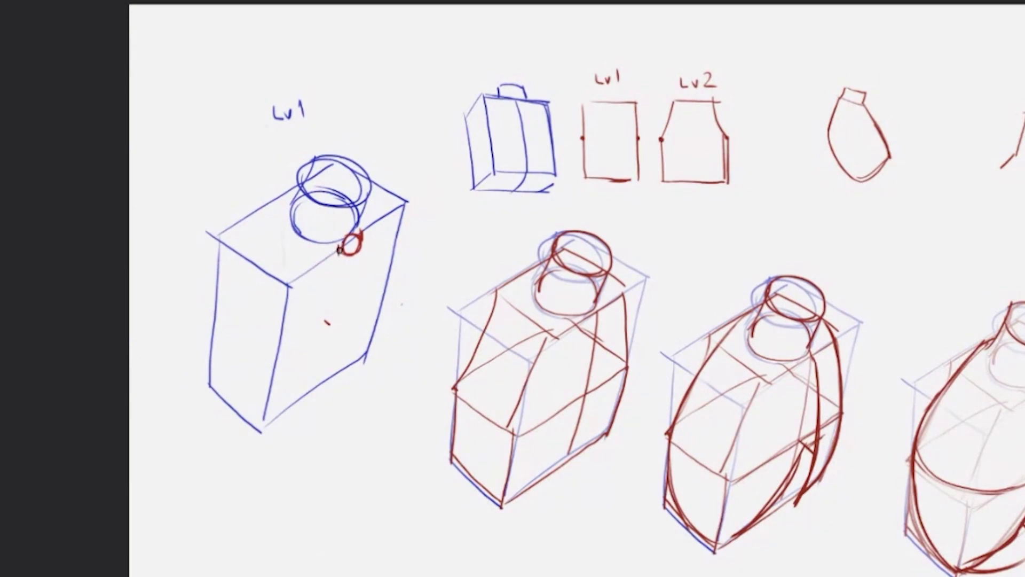
Step: Draw bent collarbones from the neck-pit circle out to both shoulders of the Lv1 box, ending each with a short crossbar
{"action": "mouse_move", "coordinate": [343, 248]}
{"action": "left_mouse_down"}
{"action": "mouse_move", "coordinate": [316, 269]}
{"action": "mouse_move", "coordinate": [278, 261]}
{"action": "mouse_move", "coordinate": [252, 274]}
{"action": "mouse_move", "coordinate": [272, 263]}
{"action": "mouse_move", "coordinate": [257, 282]}
{"action": "left_mouse_up"}
{"action": "mouse_move", "coordinate": [363, 234]}
{"action": "left_mouse_down"}
{"action": "mouse_move", "coordinate": [392, 217]}
{"action": "mouse_move", "coordinate": [364, 237]}
{"action": "mouse_move", "coordinate": [387, 218]}
{"action": "mouse_move", "coordinate": [402, 175]}
{"action": "left_mouse_up"}
{"action": "left_click_drag", "start_coordinate": [248, 165], "coordinate": [423, 297]}
{"action": "key", "text": "ctrl+z"}
{"action": "key", "text": "ctrl+z"}
{"action": "key", "text": "ctrl+z"}
{"action": "key", "text": "ctrl+z"}
{"action": "key", "text": "ctrl+z"}
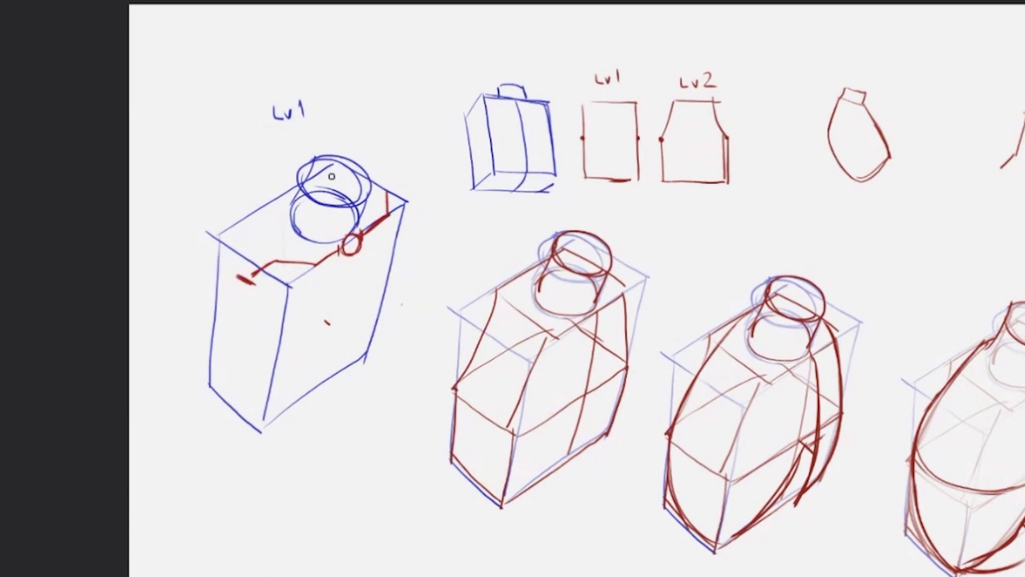
{"action": "left_click_drag", "start_coordinate": [388, 191], "coordinate": [411, 174]}
{"action": "key", "text": "ctrl+z"}
Step: Try a light rib cage oval around the neck base with a line running down from the near collarbone, and undo both
{"action": "mouse_move", "coordinate": [312, 263]}
{"action": "left_mouse_down"}
{"action": "mouse_move", "coordinate": [266, 249]}
{"action": "mouse_move", "coordinate": [268, 201]}
{"action": "mouse_move", "coordinate": [310, 180]}
{"action": "mouse_move", "coordinate": [351, 183]}
{"action": "mouse_move", "coordinate": [369, 219]}
{"action": "left_mouse_up"}
{"action": "left_click_drag", "start_coordinate": [309, 263], "coordinate": [272, 320]}
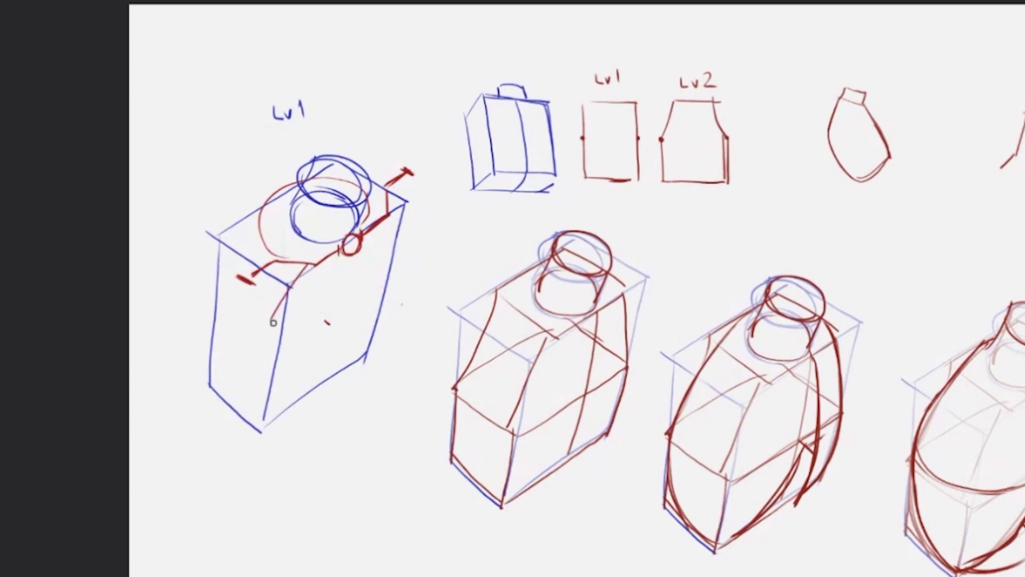
{"action": "key", "text": "ctrl+z"}
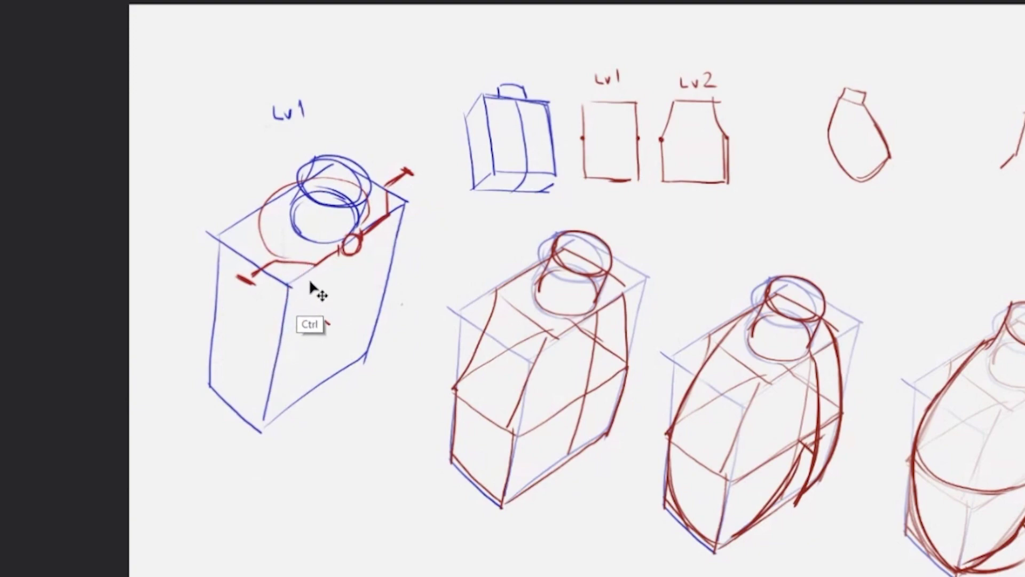
{"action": "key", "text": "ctrl+z"}
Step: Sketch the chest muscles below the collarbones of the Lv1 box, with slanted sides, a curved lower edge, a centre line and nipple marks
{"action": "mouse_move", "coordinate": [308, 267]}
{"action": "left_mouse_down"}
{"action": "mouse_move", "coordinate": [251, 322]}
{"action": "mouse_move", "coordinate": [313, 342]}
{"action": "mouse_move", "coordinate": [374, 305]}
{"action": "left_mouse_up"}
{"action": "key", "text": "ctrl+z"}
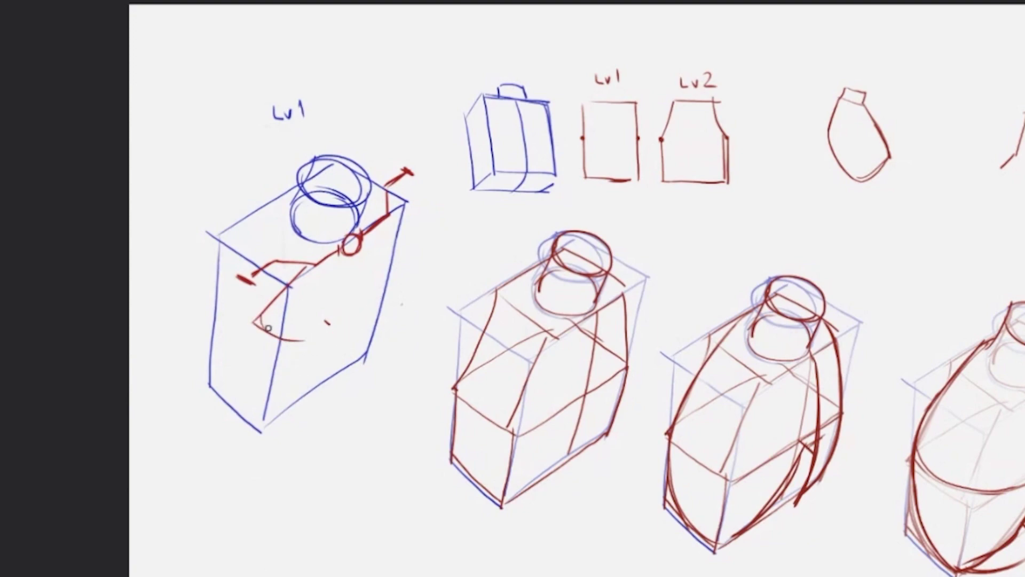
{"action": "mouse_move", "coordinate": [267, 327]}
{"action": "left_mouse_down"}
{"action": "mouse_move", "coordinate": [383, 307]}
{"action": "mouse_move", "coordinate": [401, 259]}
{"action": "mouse_move", "coordinate": [395, 286]}
{"action": "left_mouse_up"}
{"action": "left_click_drag", "start_coordinate": [389, 215], "coordinate": [413, 259]}
{"action": "key", "text": "ctrl+z"}
{"action": "mouse_move", "coordinate": [389, 214]}
{"action": "left_mouse_down"}
{"action": "mouse_move", "coordinate": [409, 269]}
{"action": "mouse_move", "coordinate": [389, 302]}
{"action": "mouse_move", "coordinate": [328, 337]}
{"action": "left_mouse_up"}
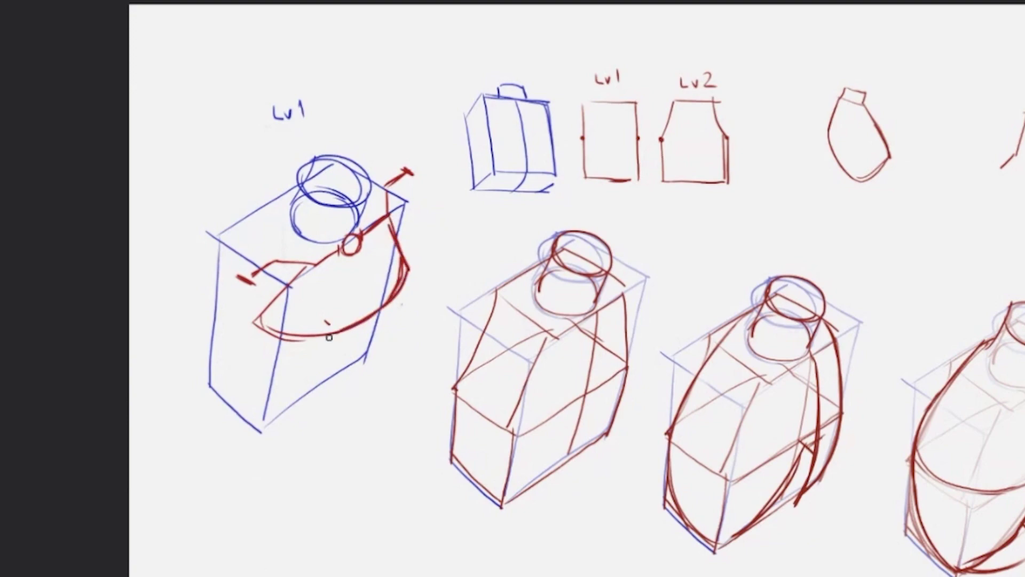
{"action": "mouse_move", "coordinate": [356, 249]}
{"action": "left_mouse_down"}
{"action": "mouse_move", "coordinate": [366, 320]}
{"action": "mouse_move", "coordinate": [325, 339]}
{"action": "mouse_move", "coordinate": [293, 328]}
{"action": "left_mouse_up"}
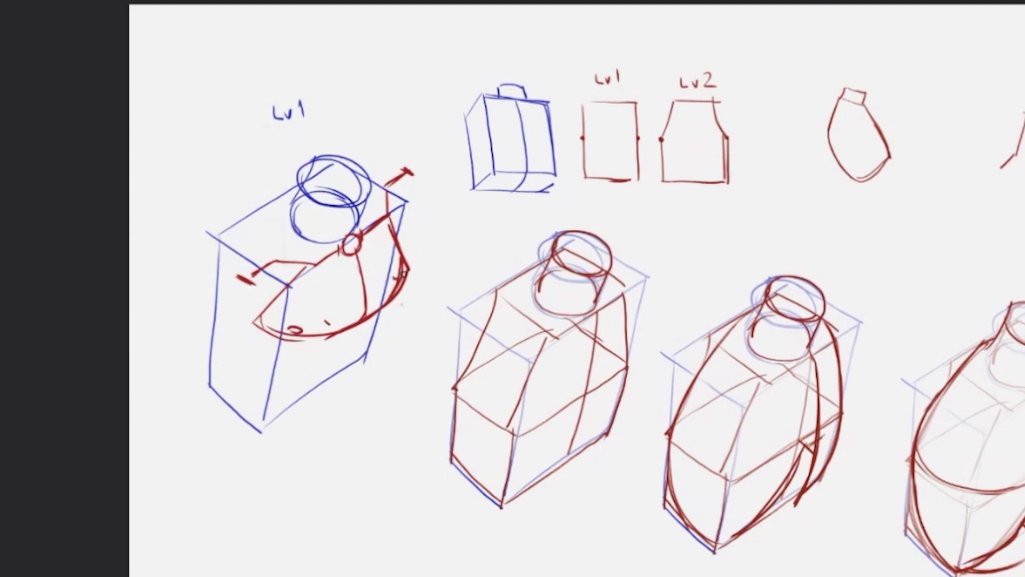
{"action": "left_click_drag", "start_coordinate": [398, 264], "coordinate": [394, 278]}
{"action": "left_click_drag", "start_coordinate": [366, 315], "coordinate": [348, 373]}
Step: Undo the chest muscle sketch on the Lv1 box back to the collarbones
{"action": "key", "text": "ctrl+z"}
{"action": "key", "text": "ctrl+z"}
{"action": "key", "text": "ctrl+z"}
{"action": "key", "text": "ctrl+z"}
{"action": "key", "text": "ctrl+z"}
{"action": "key", "text": "ctrl+z"}
{"action": "key", "text": "ctrl+z"}
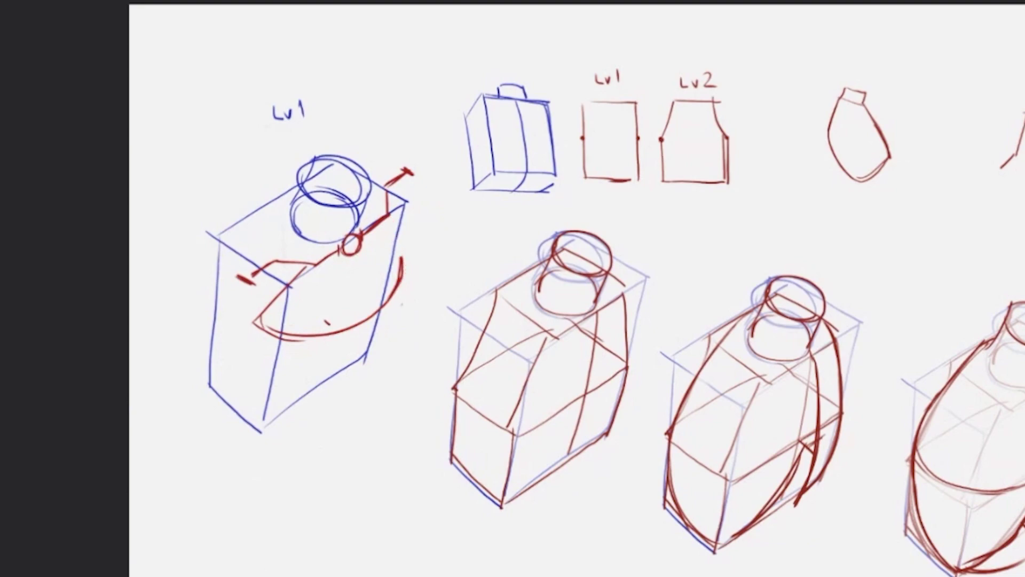
{"action": "key", "text": "ctrl+z"}
{"action": "key", "text": "ctrl+z"}
{"action": "key", "text": "ctrl+z"}
{"action": "key", "text": "ctrl+z"}
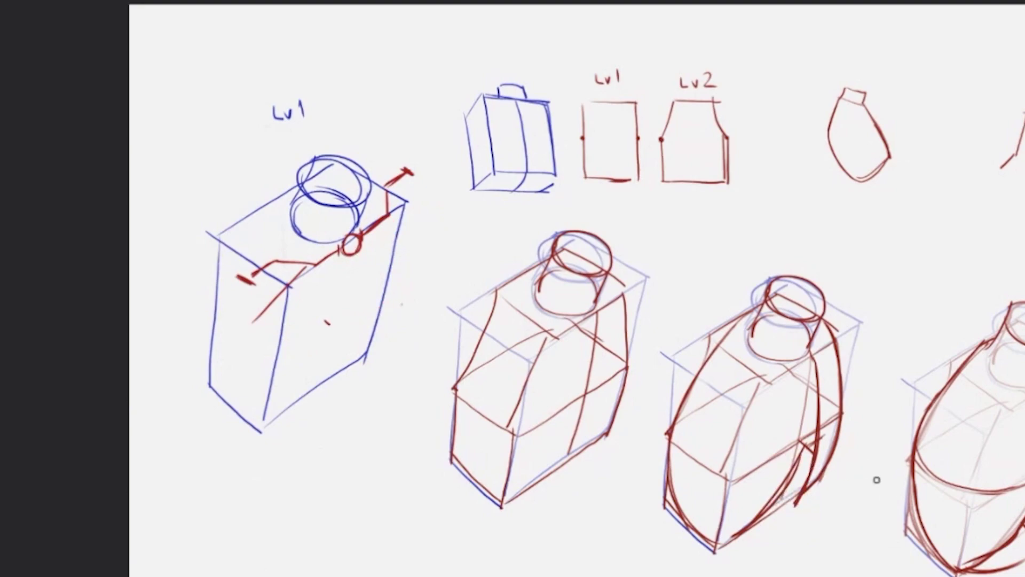
{"action": "key", "text": "ctrl+z"}
Step: Lighten the lines at the base of the third torso's neck and mark the neck pit in red
{"action": "left_click_drag", "start_coordinate": [792, 432], "coordinate": [433, 367]}
{"action": "key", "text": "e"}
{"action": "key", "text": "bracketright"}
{"action": "left_click_drag", "start_coordinate": [700, 352], "coordinate": [683, 334]}
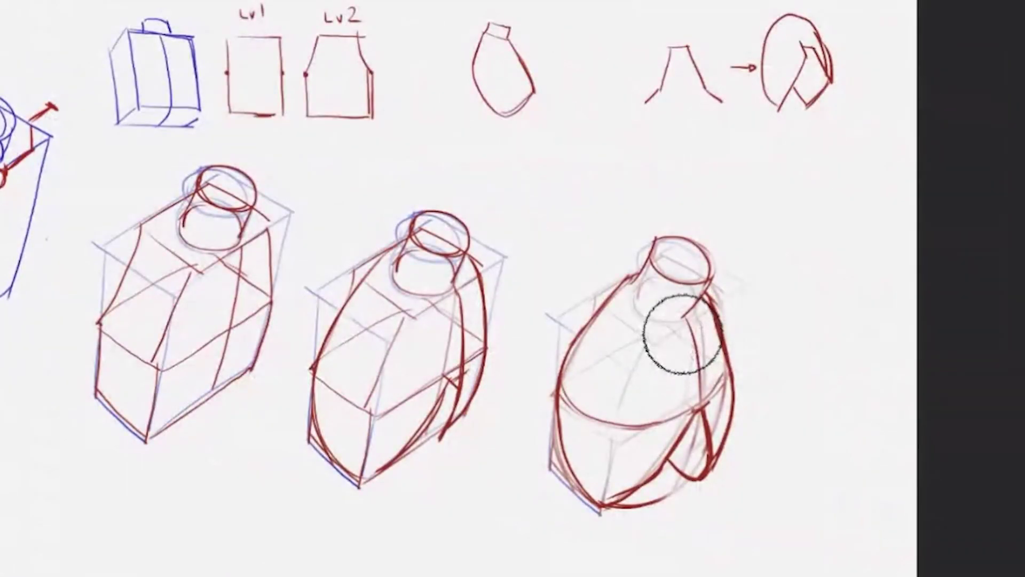
{"action": "key", "text": "b"}
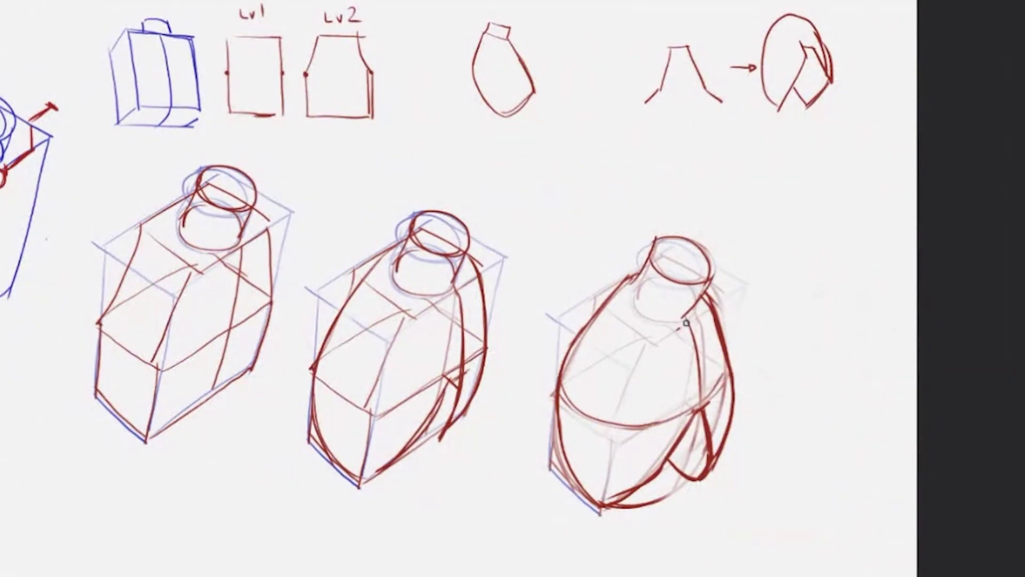
{"action": "key", "text": "e"}
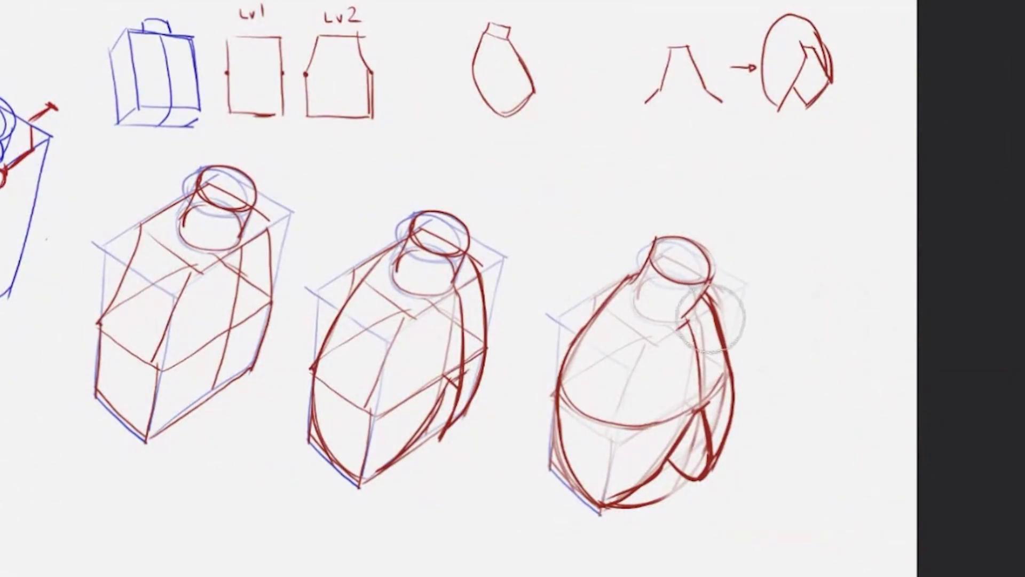
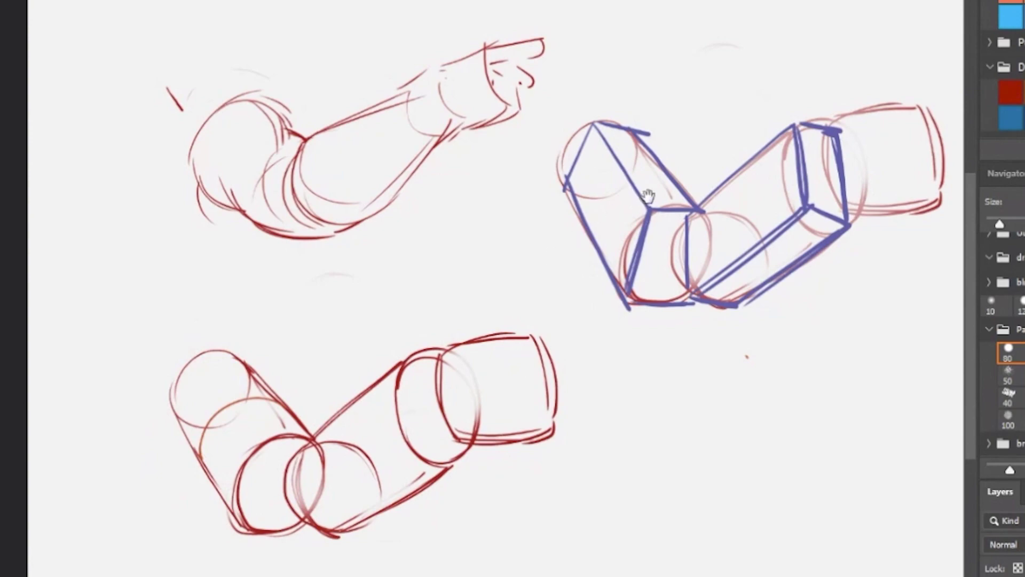
Step: Draw an orange cross-section line around the middle of the blue upper arm box and a centre line down its front plane
{"action": "left_click_drag", "start_coordinate": [647, 199], "coordinate": [576, 299]}
{"action": "left_click_drag", "start_coordinate": [523, 339], "coordinate": [541, 263]}
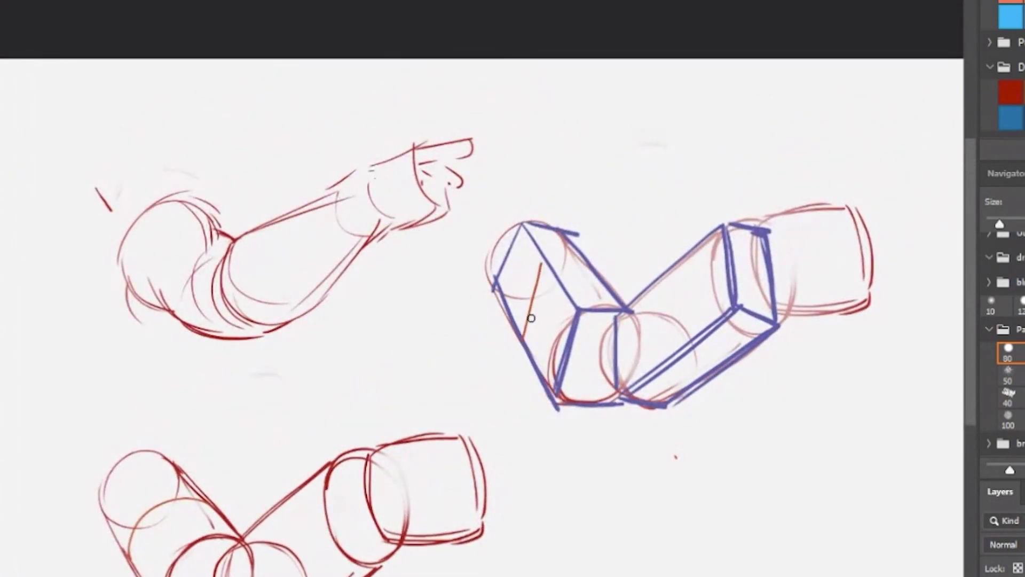
{"action": "key", "text": "ctrl+z"}
{"action": "mouse_move", "coordinate": [525, 334]}
{"action": "left_mouse_down"}
{"action": "mouse_move", "coordinate": [552, 271]}
{"action": "mouse_move", "coordinate": [598, 273]}
{"action": "left_mouse_up"}
{"action": "left_click_drag", "start_coordinate": [501, 237], "coordinate": [593, 395]}
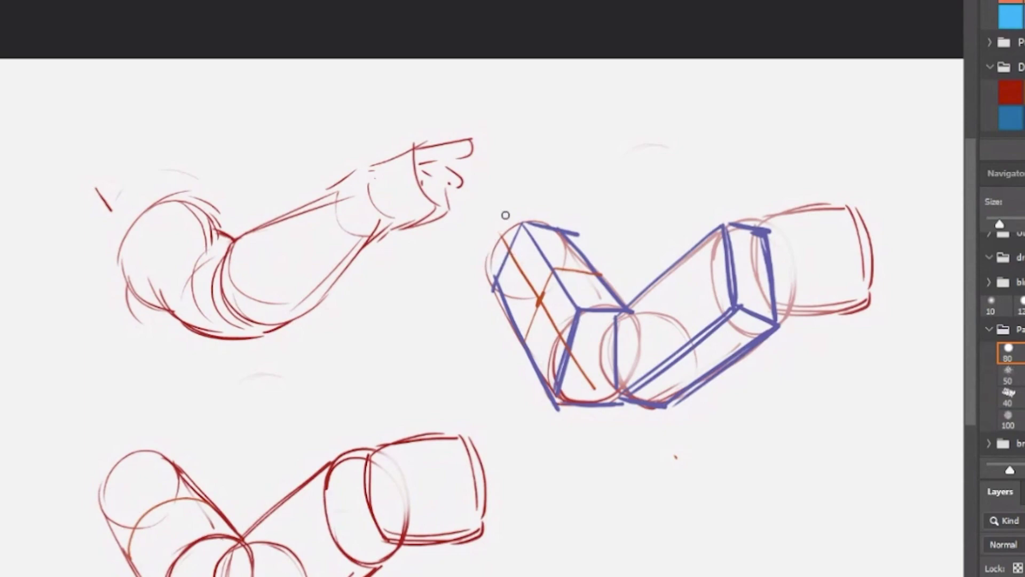
Step: Draw the shoulder muscle as a thick orange block over the top of the upper arm box, tapering to the centre of its front plane
{"action": "mouse_move", "coordinate": [519, 193]}
{"action": "left_mouse_down"}
{"action": "mouse_move", "coordinate": [561, 201]}
{"action": "mouse_move", "coordinate": [525, 194]}
{"action": "mouse_move", "coordinate": [557, 202]}
{"action": "mouse_move", "coordinate": [539, 281]}
{"action": "left_mouse_up"}
{"action": "key", "text": "ctrl+z"}
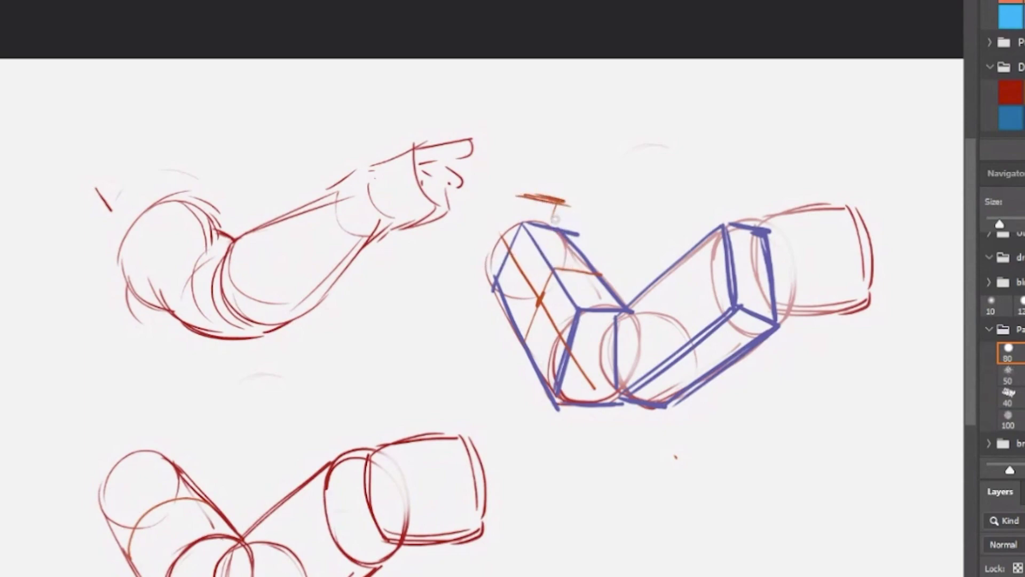
{"action": "left_click_drag", "start_coordinate": [556, 204], "coordinate": [542, 284]}
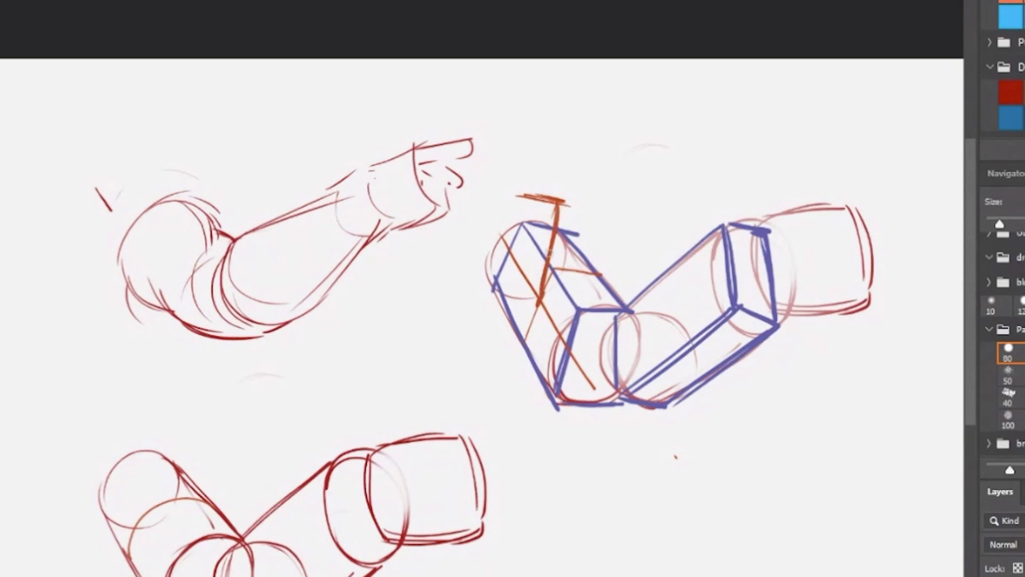
{"action": "mouse_move", "coordinate": [557, 200]}
{"action": "left_mouse_down"}
{"action": "mouse_move", "coordinate": [514, 194]}
{"action": "mouse_move", "coordinate": [481, 267]}
{"action": "left_mouse_up"}
{"action": "key", "text": "ctrl+z"}
{"action": "mouse_move", "coordinate": [514, 199]}
{"action": "left_mouse_down"}
{"action": "mouse_move", "coordinate": [479, 276]}
{"action": "mouse_move", "coordinate": [486, 297]}
{"action": "mouse_move", "coordinate": [480, 273]}
{"action": "mouse_move", "coordinate": [534, 308]}
{"action": "left_mouse_up"}
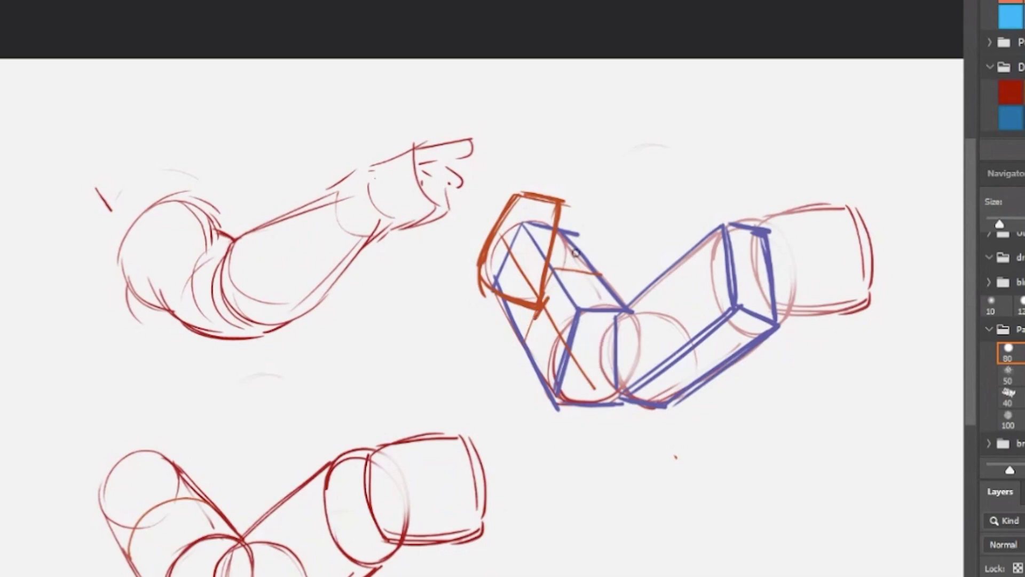
{"action": "left_click_drag", "start_coordinate": [575, 252], "coordinate": [539, 314]}
{"action": "key", "text": "ctrl+z"}
Step: Sketch a red block outline projecting from the inner side of the upper arm box, beside the orange shoulder muscle
{"action": "left_click", "coordinate": [1012, 89]}
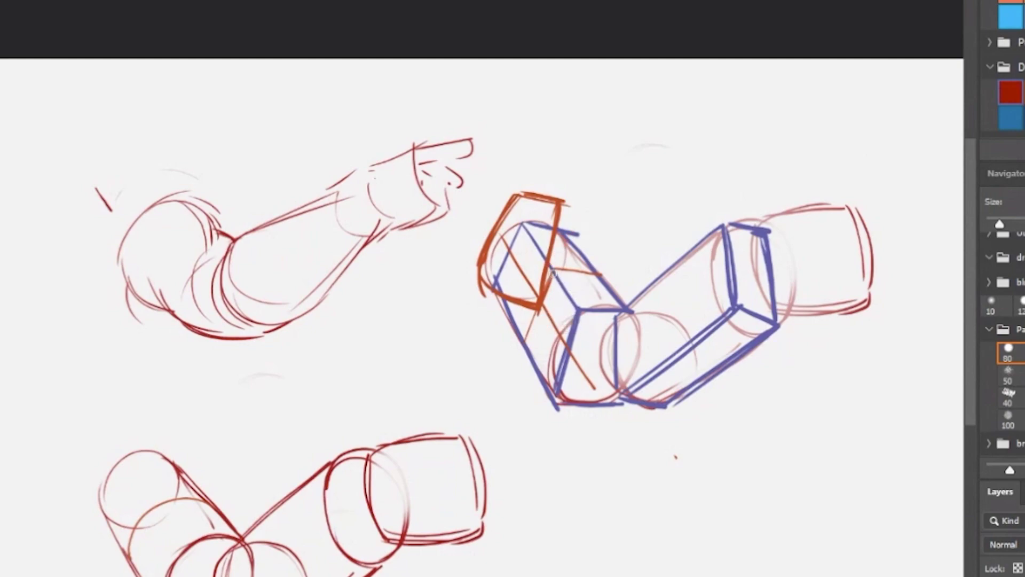
{"action": "left_click_drag", "start_coordinate": [556, 273], "coordinate": [578, 309]}
{"action": "key", "text": "ctrl+z"}
{"action": "left_click_drag", "start_coordinate": [633, 351], "coordinate": [611, 289]}
{"action": "key", "text": "ctrl+z"}
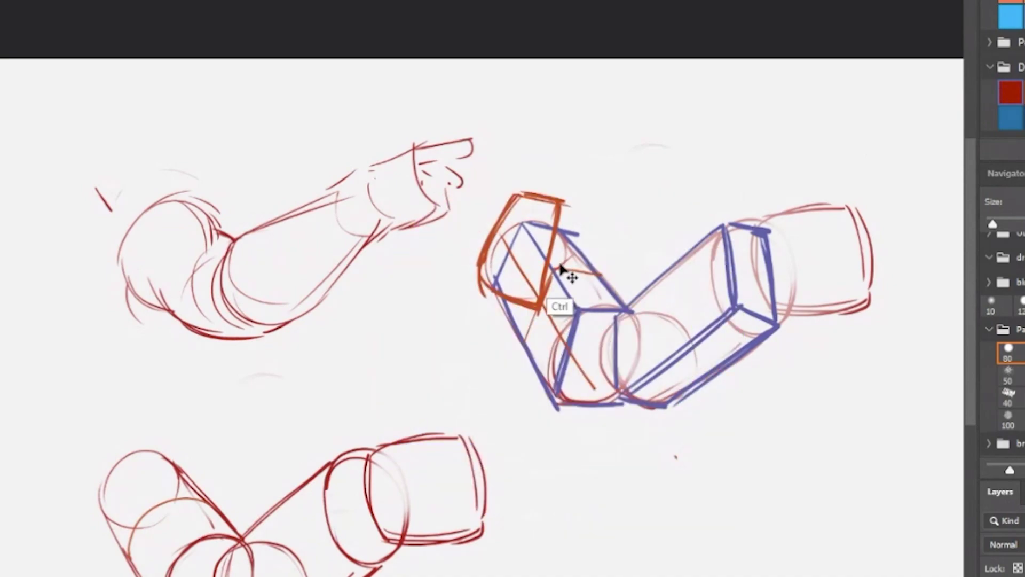
{"action": "left_click_drag", "start_coordinate": [561, 270], "coordinate": [589, 226]}
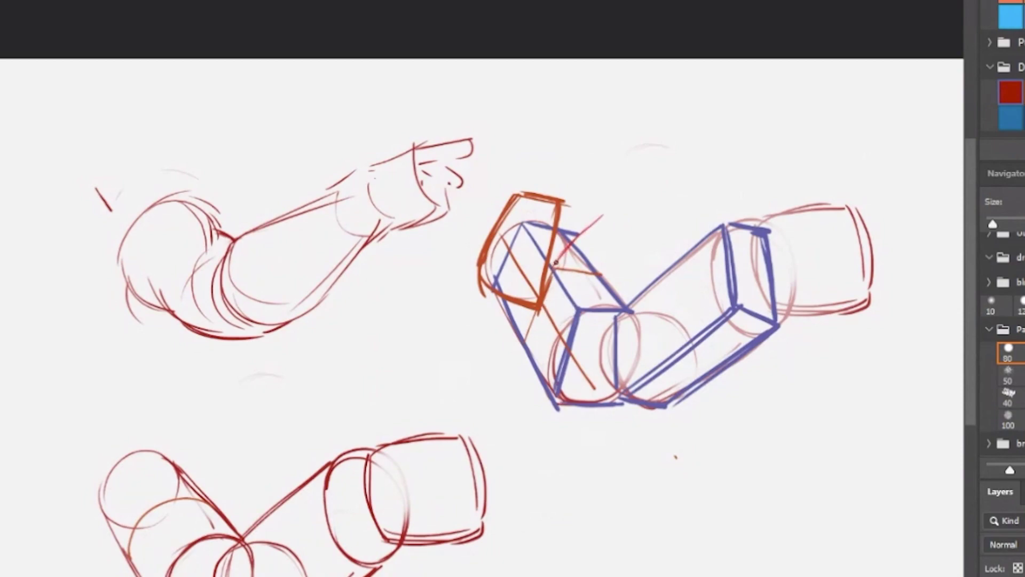
{"action": "mouse_move", "coordinate": [555, 262]}
{"action": "left_mouse_down"}
{"action": "mouse_move", "coordinate": [606, 216]}
{"action": "mouse_move", "coordinate": [586, 211]}
{"action": "mouse_move", "coordinate": [594, 207]}
{"action": "mouse_move", "coordinate": [651, 225]}
{"action": "mouse_move", "coordinate": [631, 292]}
{"action": "left_mouse_up"}
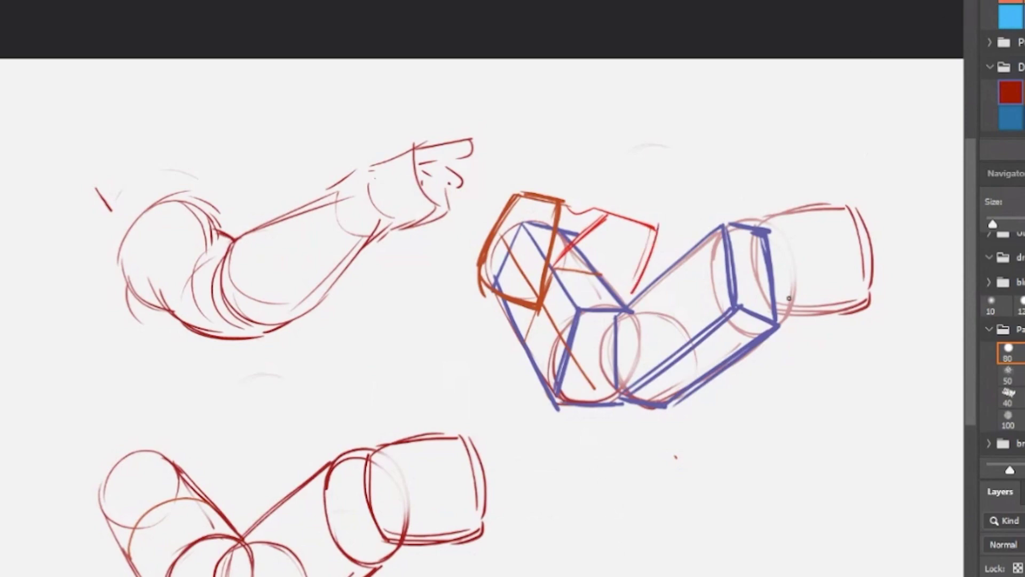
Step: Draw the biceps in thick dark blue, bulging from below the shoulder muscle to the elbow crease, with a flat lower edge
{"action": "left_click_drag", "start_coordinate": [566, 257], "coordinate": [607, 313]}
{"action": "key", "text": "ctrl+z"}
{"action": "left_click", "coordinate": [609, 260], "text": "alt"}
{"action": "key", "text": "bracketright"}
{"action": "key", "text": "bracketright"}
{"action": "key", "text": "bracketright"}
{"action": "left_click_drag", "start_coordinate": [577, 244], "coordinate": [626, 309]}
{"action": "key", "text": "ctrl+z"}
{"action": "key", "text": "bracketleft"}
{"action": "left_click_drag", "start_coordinate": [552, 267], "coordinate": [580, 312]}
{"action": "key", "text": "bracketleft"}
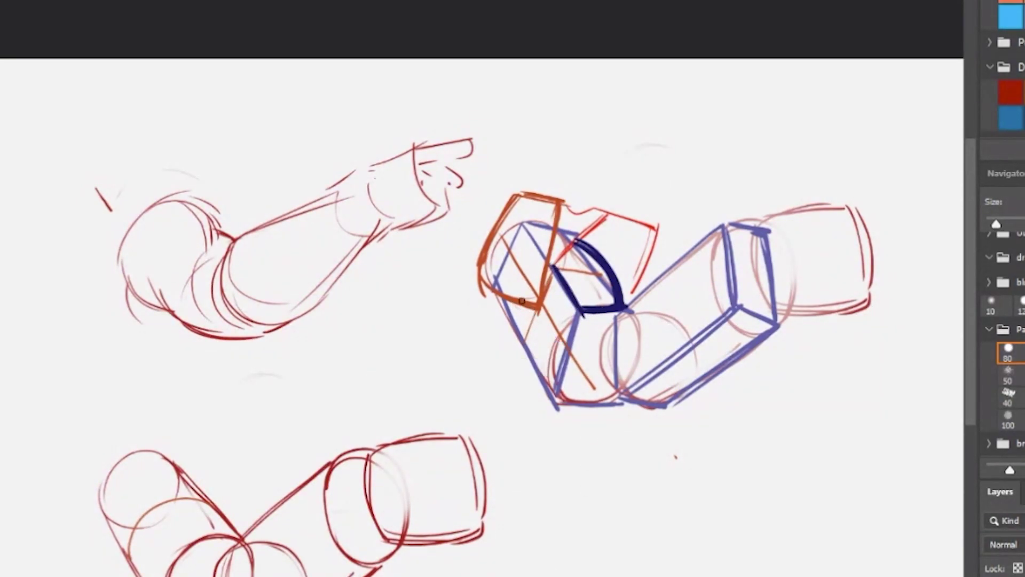
Step: Draw a smaller dark blue muscle wedge on the upper arm's front plane, between the shoulder muscle's tip and the biceps
{"action": "left_click_drag", "start_coordinate": [535, 314], "coordinate": [550, 273]}
{"action": "left_click_drag", "start_coordinate": [535, 321], "coordinate": [563, 359]}
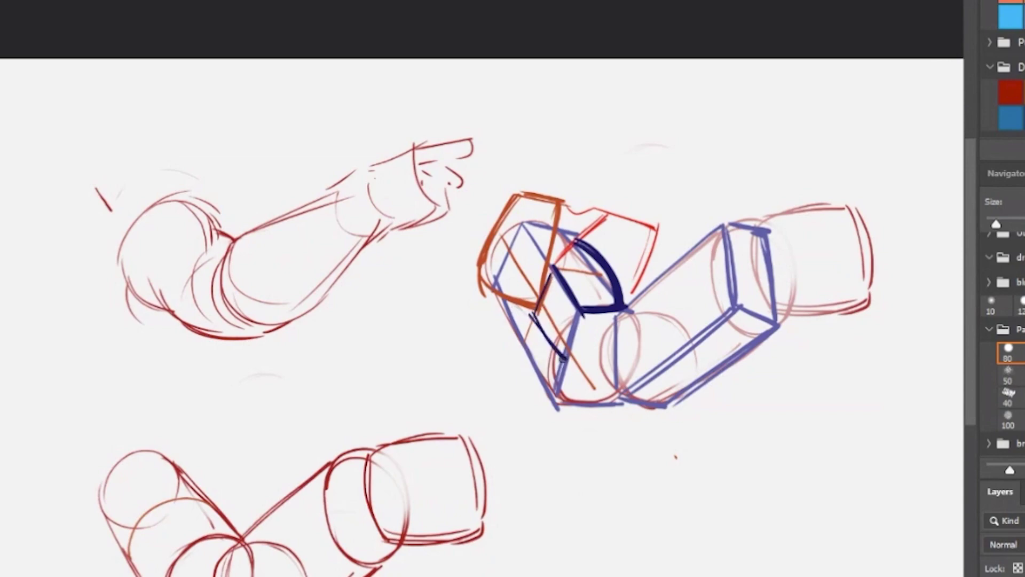
{"action": "left_click_drag", "start_coordinate": [581, 313], "coordinate": [563, 357]}
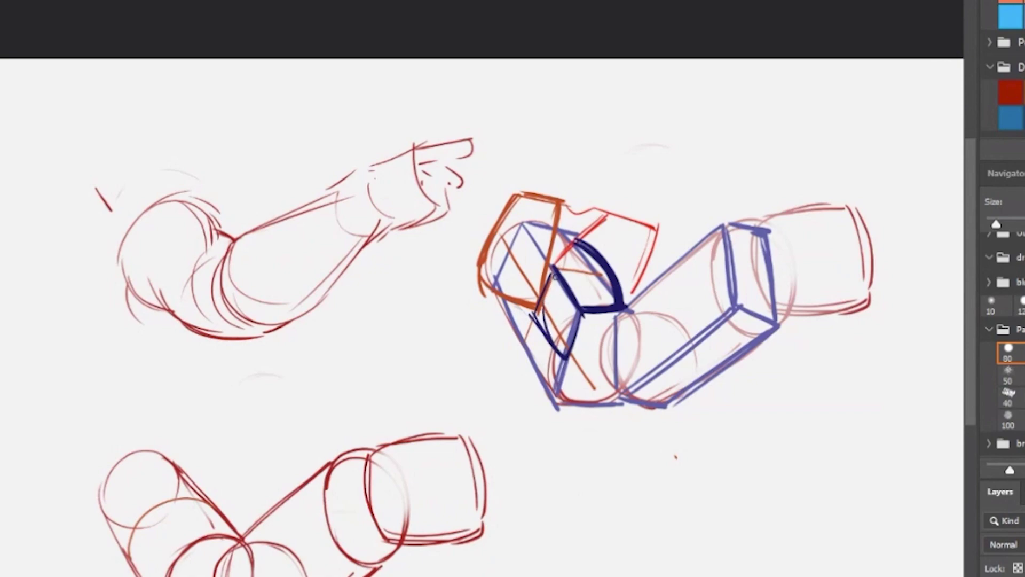
{"action": "left_click_drag", "start_coordinate": [537, 315], "coordinate": [565, 357]}
{"action": "left_click_drag", "start_coordinate": [553, 269], "coordinate": [578, 316]}
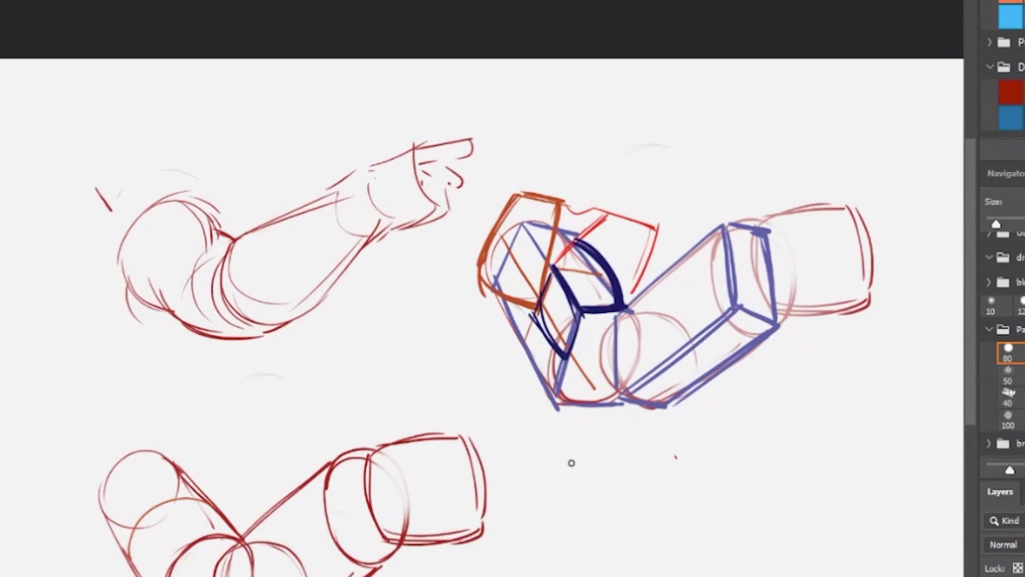
{"action": "key", "text": "ctrl+h"}
{"action": "key", "text": "ctrl+h"}
{"action": "left_click_drag", "start_coordinate": [690, 246], "coordinate": [700, 190]}
{"action": "left_click_drag", "start_coordinate": [562, 241], "coordinate": [532, 288]}
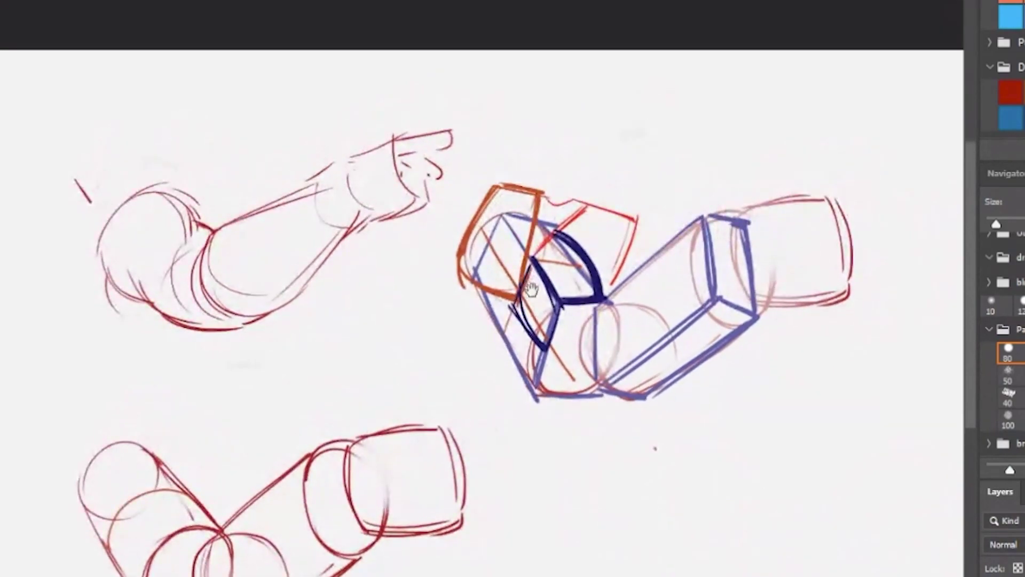
{"action": "mouse_move", "coordinate": [444, 273]}
{"action": "left_mouse_down"}
{"action": "mouse_move", "coordinate": [499, 165]}
{"action": "mouse_move", "coordinate": [543, 177]}
{"action": "mouse_move", "coordinate": [536, 173]}
{"action": "left_mouse_up"}
{"action": "key", "text": "ctrl+z"}
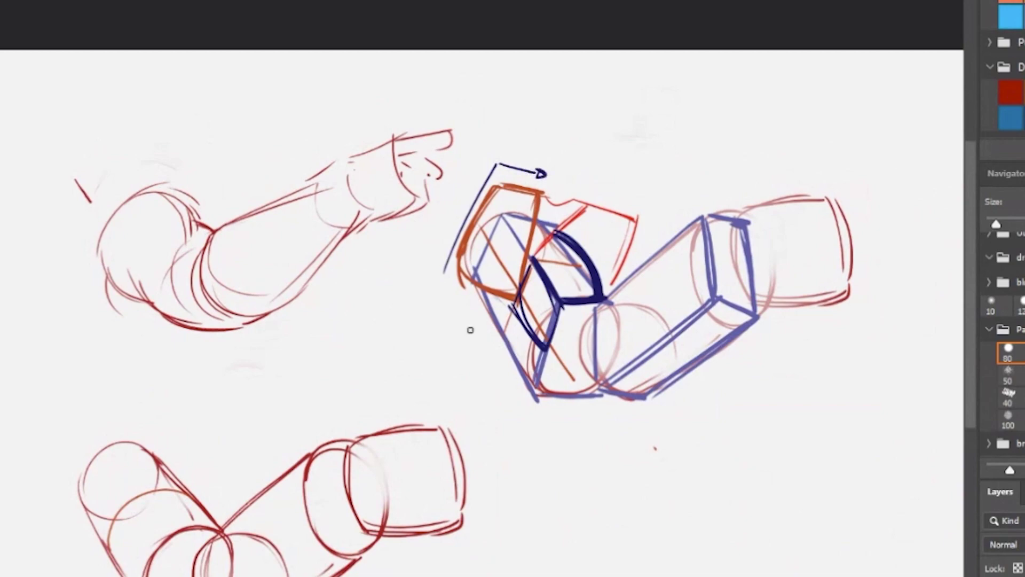
{"action": "key", "text": "ctrl+z"}
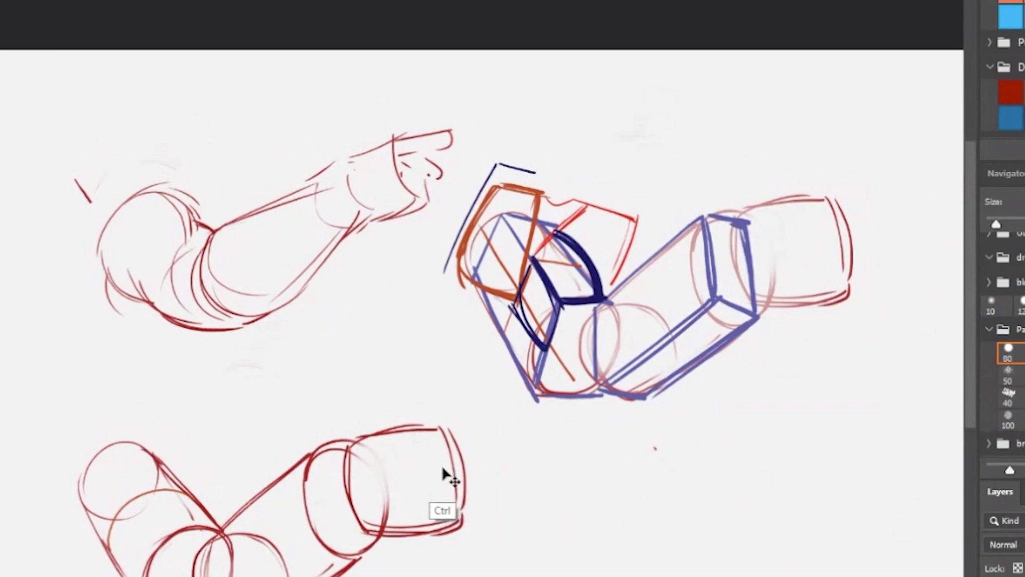
{"action": "key", "text": "ctrl+z"}
{"action": "key", "text": "ctrl+z"}
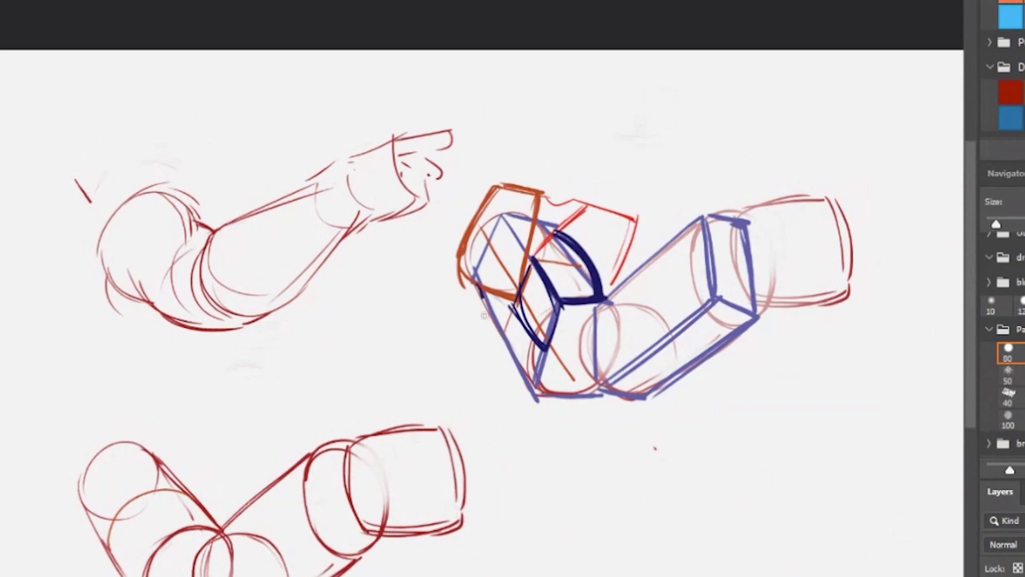
Step: Draw the triceps in dark blue bulging off the upper arm's back edge and mark its lower boundary toward the elbow in crimson
{"action": "left_click_drag", "start_coordinate": [479, 291], "coordinate": [491, 349]}
{"action": "mouse_move", "coordinate": [480, 289]}
{"action": "left_mouse_down"}
{"action": "mouse_move", "coordinate": [491, 344]}
{"action": "mouse_move", "coordinate": [527, 380]}
{"action": "left_mouse_up"}
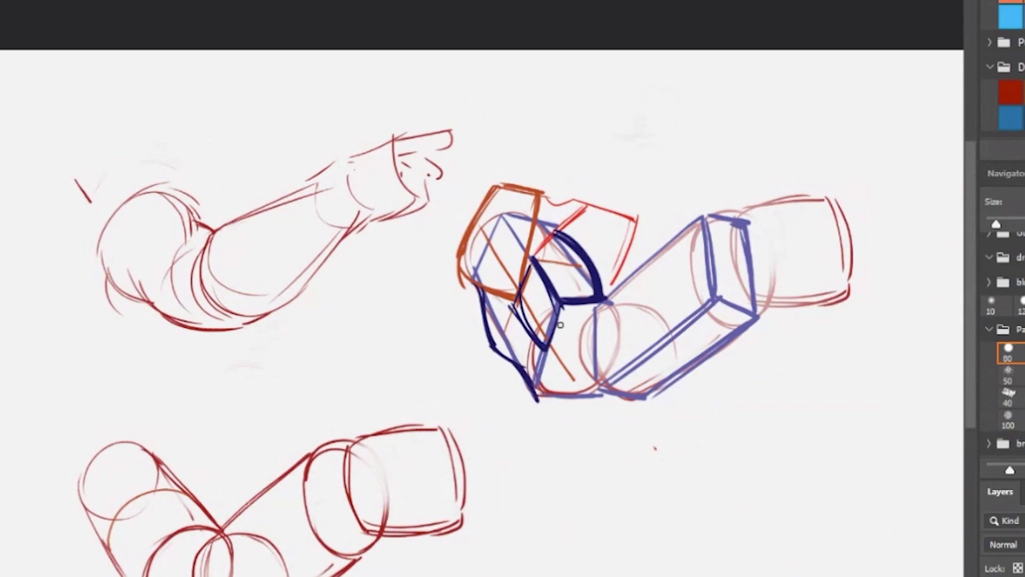
{"action": "left_click", "coordinate": [1011, 92]}
{"action": "right_click", "coordinate": [507, 383], "text": "alt+shift"}
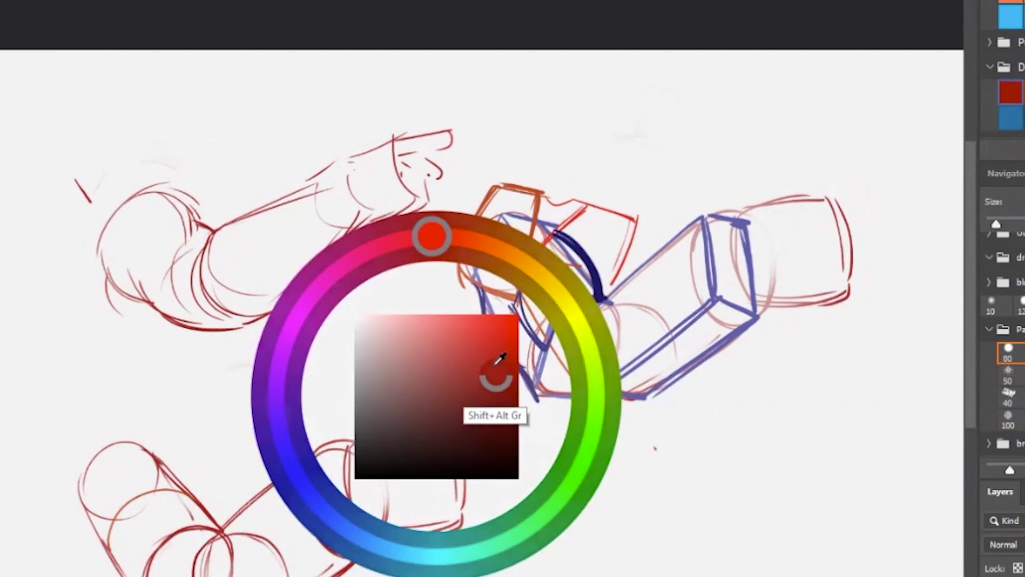
{"action": "mouse_move", "coordinate": [499, 359]}
{"action": "left_mouse_down"}
{"action": "mouse_move", "coordinate": [480, 343]}
{"action": "mouse_move", "coordinate": [385, 425]}
{"action": "mouse_move", "coordinate": [343, 261]}
{"action": "mouse_move", "coordinate": [402, 320]}
{"action": "mouse_move", "coordinate": [434, 313]}
{"action": "mouse_move", "coordinate": [494, 359]}
{"action": "mouse_move", "coordinate": [480, 392]}
{"action": "left_mouse_up"}
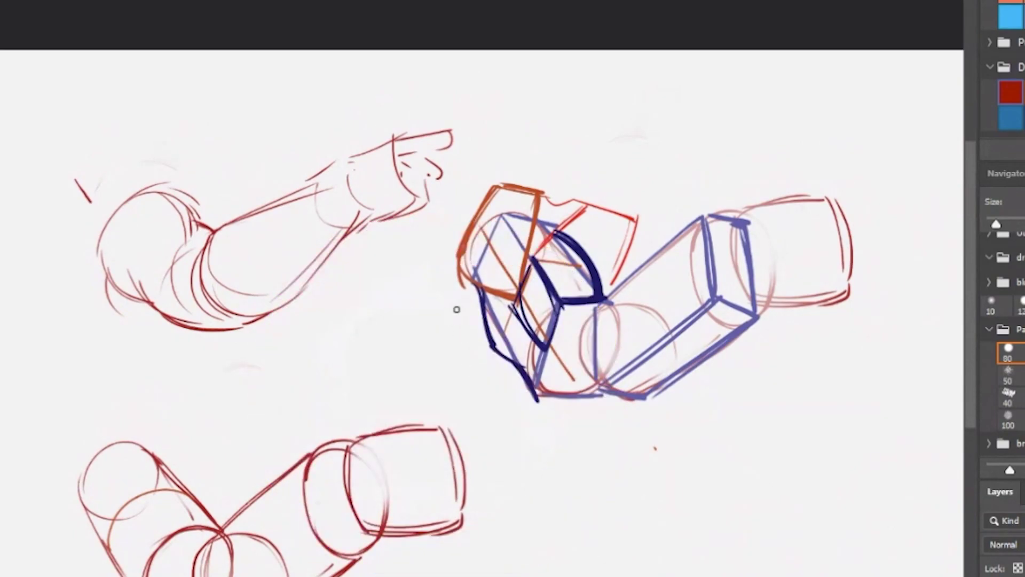
{"action": "mouse_move", "coordinate": [492, 344]}
{"action": "left_mouse_down"}
{"action": "mouse_move", "coordinate": [512, 312]}
{"action": "mouse_move", "coordinate": [527, 348]}
{"action": "mouse_move", "coordinate": [531, 301]}
{"action": "mouse_move", "coordinate": [494, 347]}
{"action": "mouse_move", "coordinate": [537, 392]}
{"action": "left_mouse_up"}
{"action": "key", "text": "ctrl+z"}
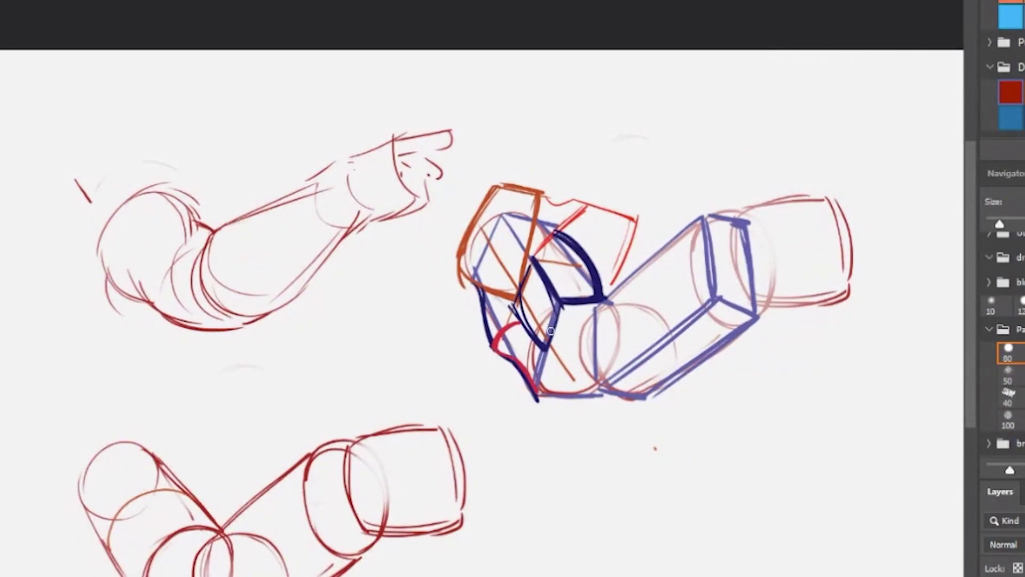
Step: Fade the biceps and elbow area of the muscle sketch using a large soft eraser
{"action": "key", "text": "e"}
{"action": "key", "text": "bracketright"}
{"action": "key", "text": "bracketright"}
{"action": "key", "text": "bracketleft"}
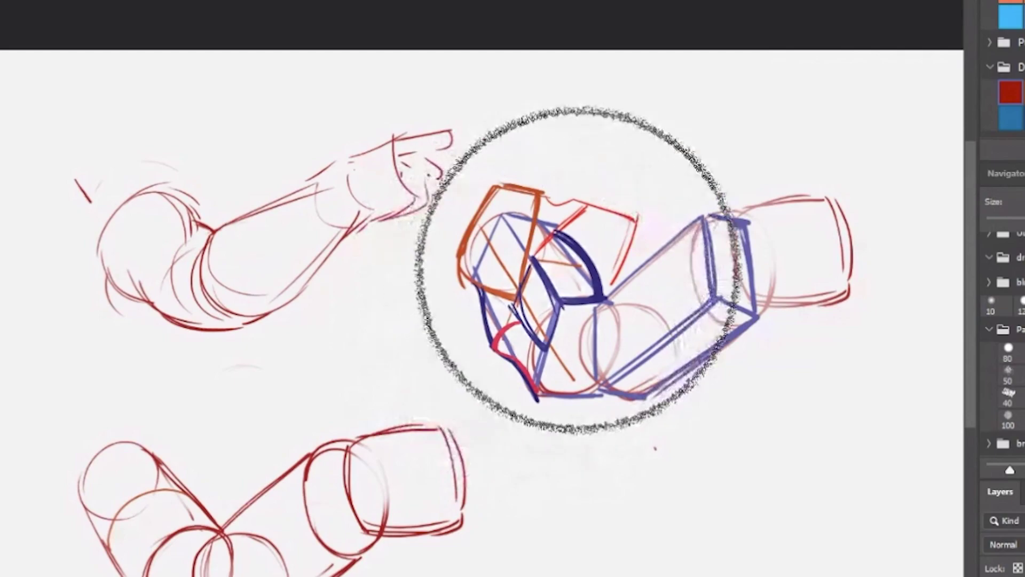
{"action": "mouse_move", "coordinate": [579, 270]}
{"action": "left_mouse_down"}
{"action": "mouse_move", "coordinate": [596, 316]}
{"action": "mouse_move", "coordinate": [582, 345]}
{"action": "mouse_move", "coordinate": [594, 287]}
{"action": "left_mouse_up"}
{"action": "key", "text": "b"}
{"action": "key", "text": "ctrl+z"}
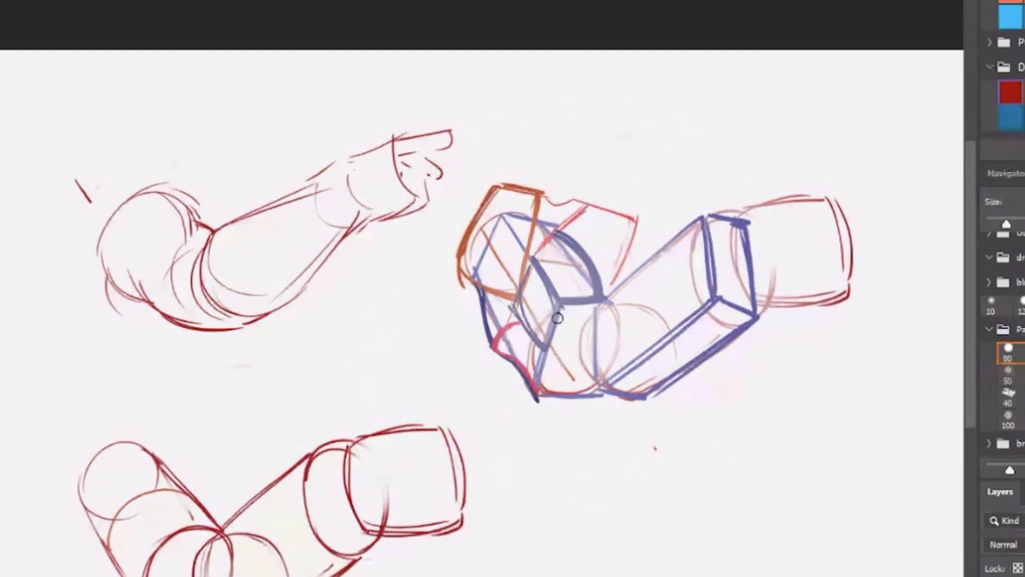
Step: Draw the start of the upper forearm muscle in black, wrapping from the upper arm's outer plane over the elbow crease
{"action": "left_click_drag", "start_coordinate": [534, 327], "coordinate": [565, 303]}
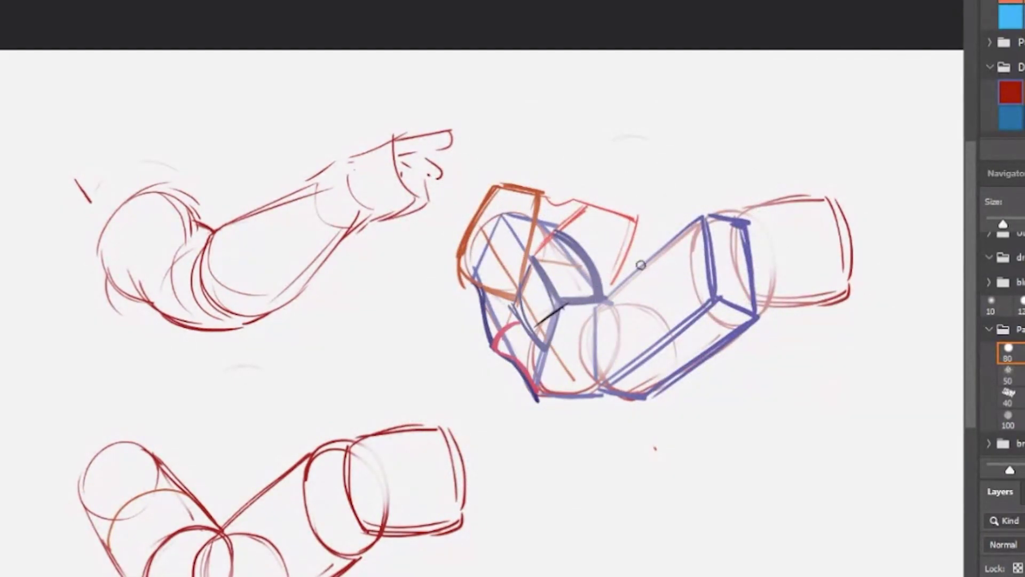
{"action": "mouse_move", "coordinate": [639, 268]}
{"action": "left_mouse_down"}
{"action": "mouse_move", "coordinate": [713, 211]}
{"action": "mouse_move", "coordinate": [724, 296]}
{"action": "left_mouse_up"}
{"action": "key", "text": "ctrl+z"}
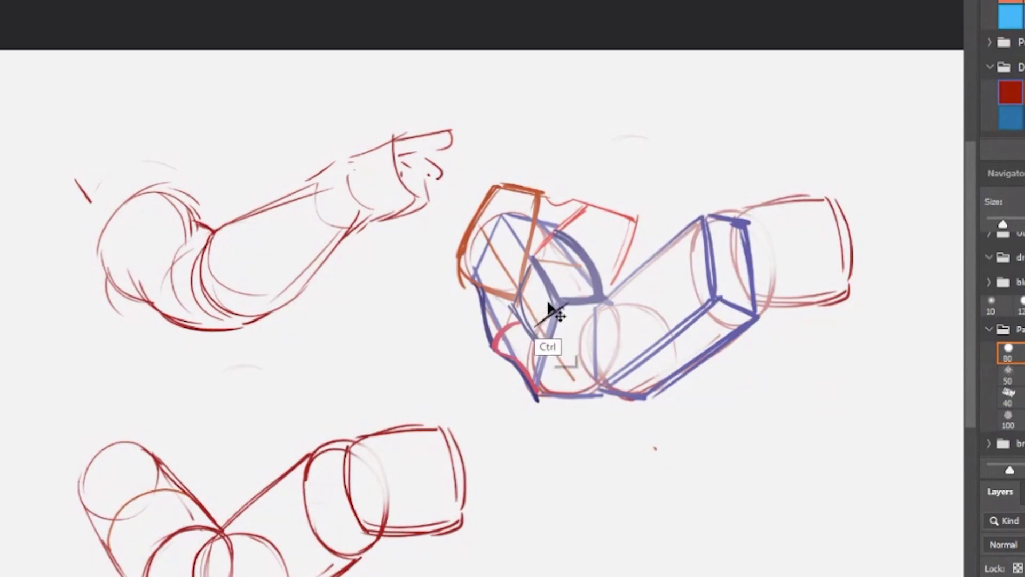
{"action": "key", "text": "ctrl+z"}
{"action": "left_click_drag", "start_coordinate": [520, 316], "coordinate": [625, 282]}
{"action": "key", "text": "ctrl+z"}
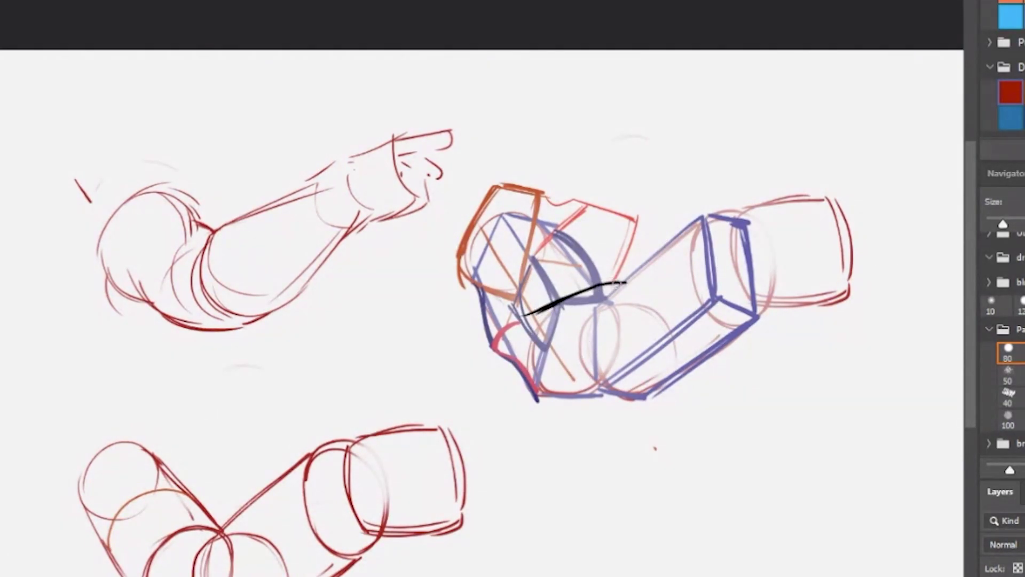
{"action": "left_click_drag", "start_coordinate": [731, 210], "coordinate": [754, 192]}
{"action": "mouse_move", "coordinate": [530, 314]}
{"action": "left_mouse_down"}
{"action": "mouse_move", "coordinate": [574, 360]}
{"action": "mouse_move", "coordinate": [562, 344]}
{"action": "mouse_move", "coordinate": [625, 289]}
{"action": "left_mouse_up"}
{"action": "left_click_drag", "start_coordinate": [592, 331], "coordinate": [635, 275]}
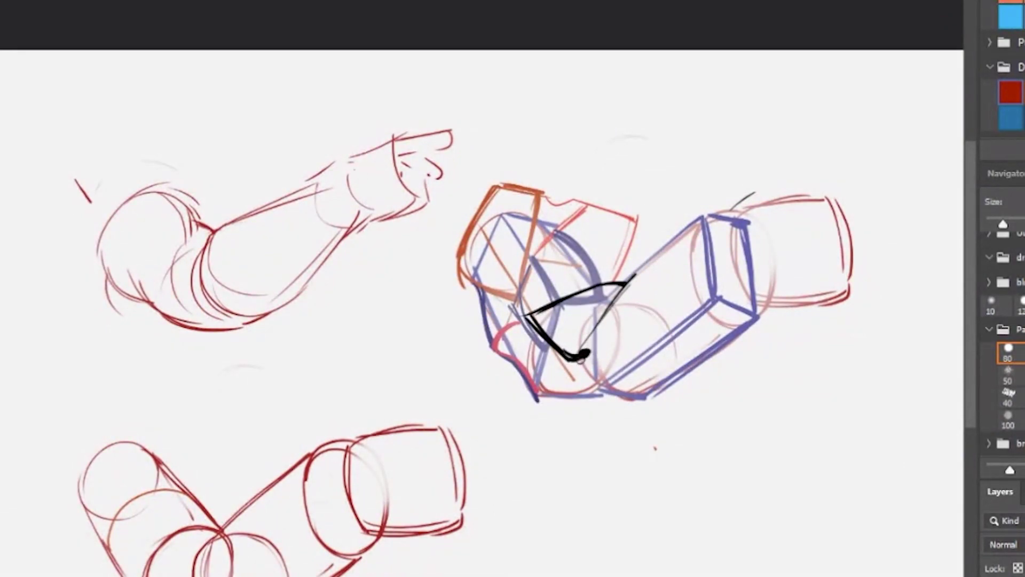
Step: Extend the black forearm muscle as a tapering block to the wrist end and add a narrow plane beneath it
{"action": "mouse_move", "coordinate": [584, 353]}
{"action": "left_mouse_down"}
{"action": "mouse_move", "coordinate": [721, 293]}
{"action": "mouse_move", "coordinate": [702, 223]}
{"action": "left_mouse_up"}
{"action": "mouse_move", "coordinate": [623, 287]}
{"action": "left_mouse_down"}
{"action": "mouse_move", "coordinate": [703, 224]}
{"action": "mouse_move", "coordinate": [678, 238]}
{"action": "mouse_move", "coordinate": [704, 231]}
{"action": "mouse_move", "coordinate": [715, 304]}
{"action": "left_mouse_up"}
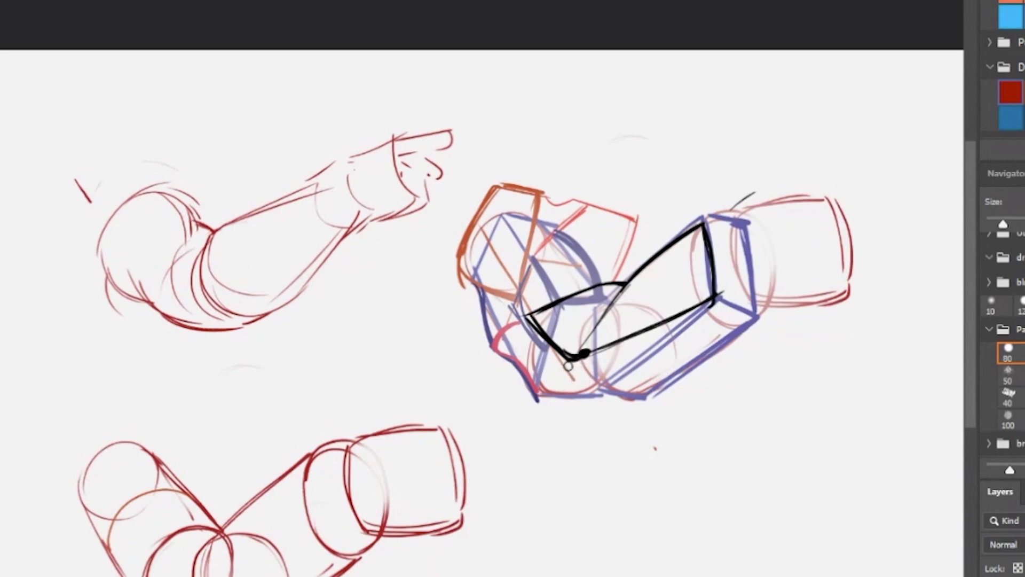
{"action": "mouse_move", "coordinate": [568, 366]}
{"action": "left_mouse_down"}
{"action": "mouse_move", "coordinate": [601, 376]}
{"action": "mouse_move", "coordinate": [660, 338]}
{"action": "mouse_move", "coordinate": [597, 376]}
{"action": "mouse_move", "coordinate": [629, 391]}
{"action": "mouse_move", "coordinate": [616, 397]}
{"action": "mouse_move", "coordinate": [719, 311]}
{"action": "left_mouse_up"}
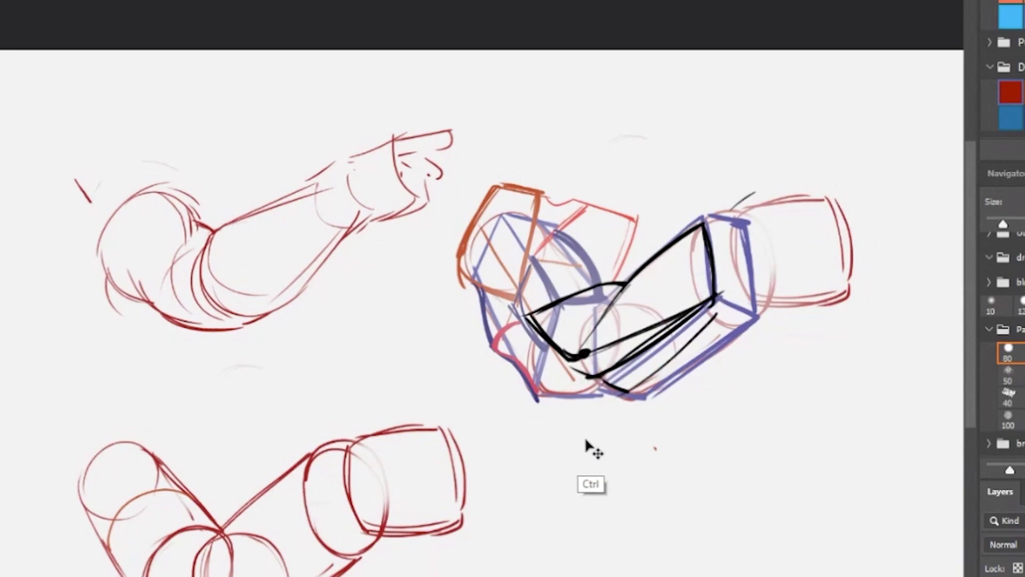
{"action": "key", "text": "ctrl+z"}
Step: Trace the biceps bulge and its upper edge in black, ending at the forearm muscle
{"action": "key", "text": "ctrl+h"}
{"action": "key", "text": "ctrl+shift+h"}
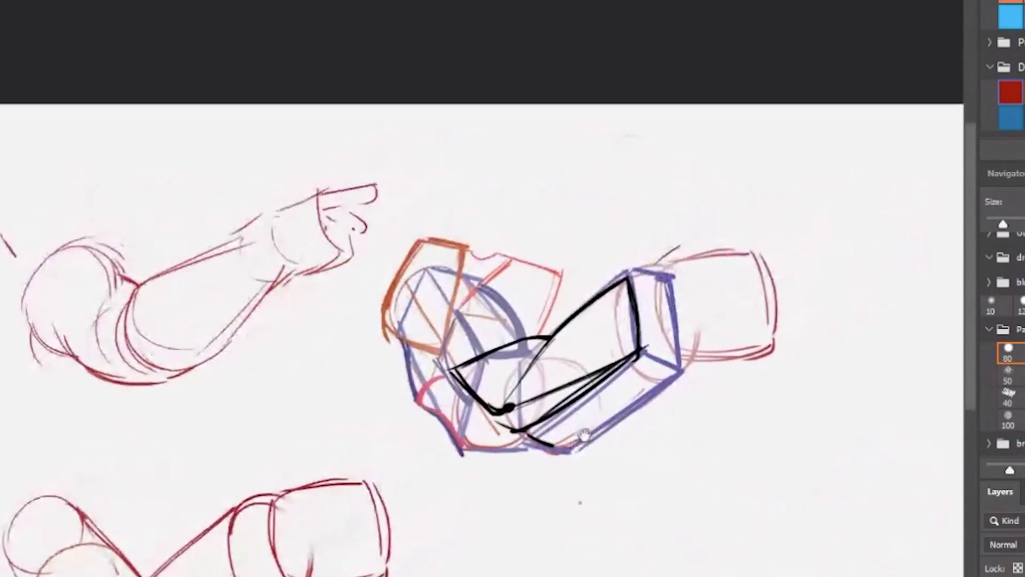
{"action": "left_click_drag", "start_coordinate": [491, 292], "coordinate": [511, 326]}
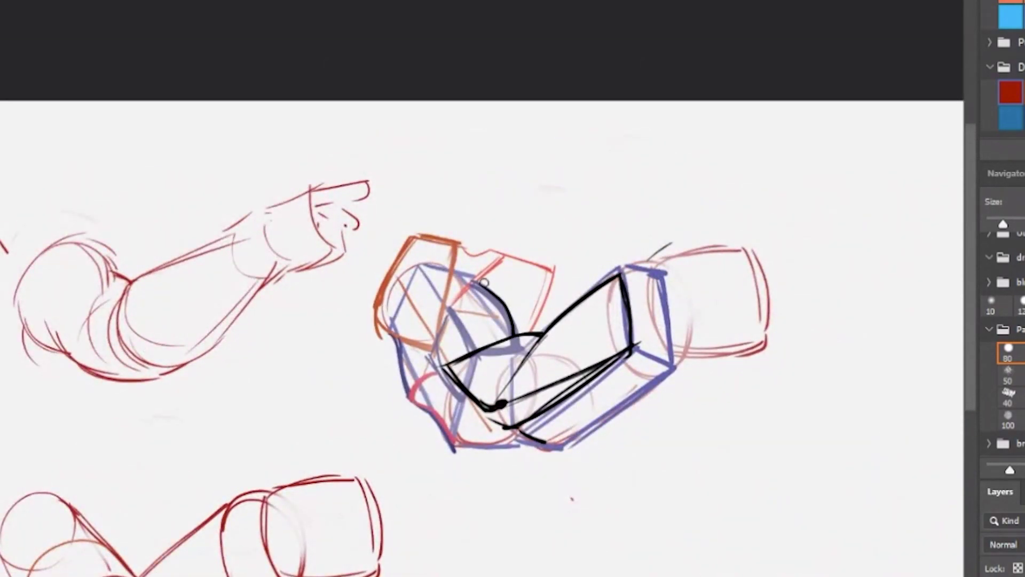
{"action": "left_click_drag", "start_coordinate": [484, 283], "coordinate": [516, 334]}
{"action": "mouse_move", "coordinate": [450, 307]}
{"action": "left_mouse_down"}
{"action": "mouse_move", "coordinate": [474, 350]}
{"action": "mouse_move", "coordinate": [464, 333]}
{"action": "mouse_move", "coordinate": [485, 280]}
{"action": "left_mouse_up"}
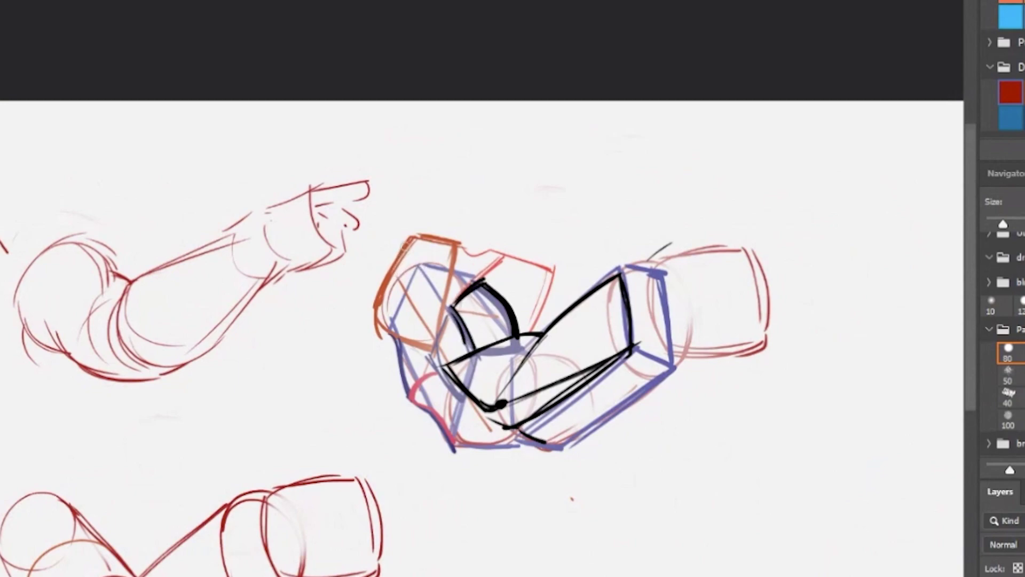
Step: Outline the back of the shoulder and the triceps in black down to the underside of the elbow
{"action": "mouse_move", "coordinate": [408, 240]}
{"action": "left_mouse_down"}
{"action": "mouse_move", "coordinate": [376, 320]}
{"action": "mouse_move", "coordinate": [420, 352]}
{"action": "mouse_move", "coordinate": [413, 411]}
{"action": "left_mouse_up"}
{"action": "key", "text": "ctrl+z"}
{"action": "mouse_move", "coordinate": [395, 349]}
{"action": "left_mouse_down"}
{"action": "mouse_move", "coordinate": [458, 460]}
{"action": "mouse_move", "coordinate": [527, 447]}
{"action": "left_mouse_up"}
{"action": "key", "text": "ctrl+z"}
{"action": "mouse_move", "coordinate": [458, 450]}
{"action": "left_mouse_down"}
{"action": "mouse_move", "coordinate": [529, 456]}
{"action": "mouse_move", "coordinate": [554, 444]}
{"action": "left_mouse_up"}
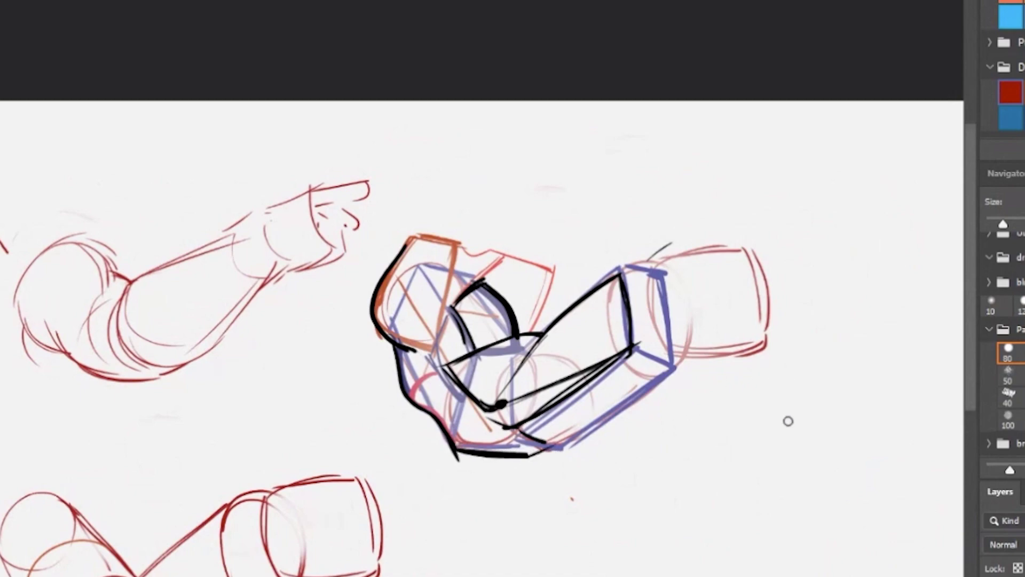
Step: Draw a black arrow pointing down at the shoulder muscle and trace the muscle block's top edge in black
{"action": "mouse_move", "coordinate": [451, 160]}
{"action": "left_mouse_down"}
{"action": "mouse_move", "coordinate": [450, 206]}
{"action": "mouse_move", "coordinate": [457, 200]}
{"action": "left_mouse_up"}
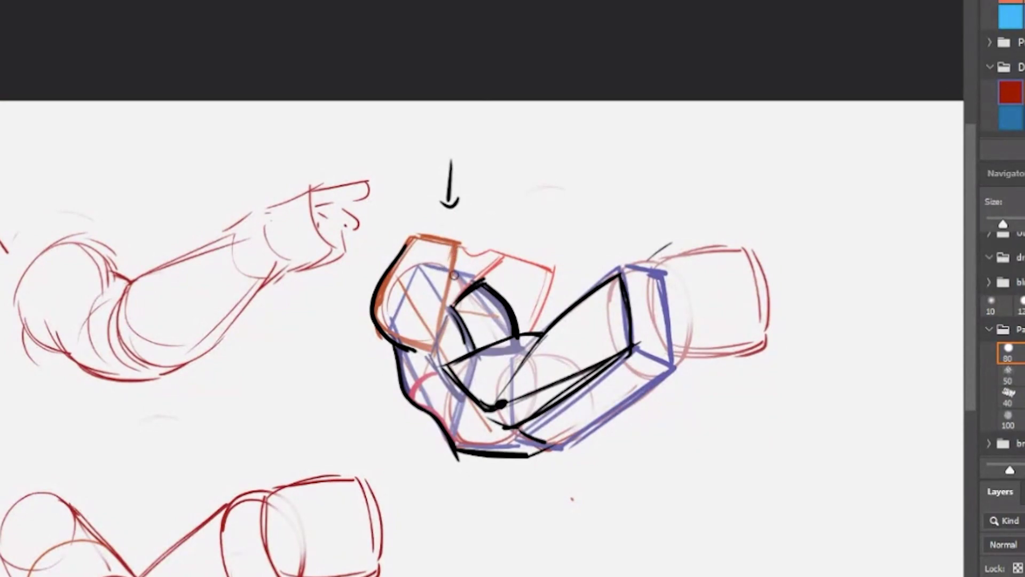
{"action": "left_click_drag", "start_coordinate": [409, 243], "coordinate": [457, 245]}
{"action": "mouse_move", "coordinate": [457, 243]}
{"action": "left_mouse_down"}
{"action": "mouse_move", "coordinate": [433, 354]}
{"action": "mouse_move", "coordinate": [415, 349]}
{"action": "left_mouse_up"}
{"action": "key", "text": "ctrl+z"}
{"action": "left_click_drag", "start_coordinate": [182, 180], "coordinate": [173, 211]}
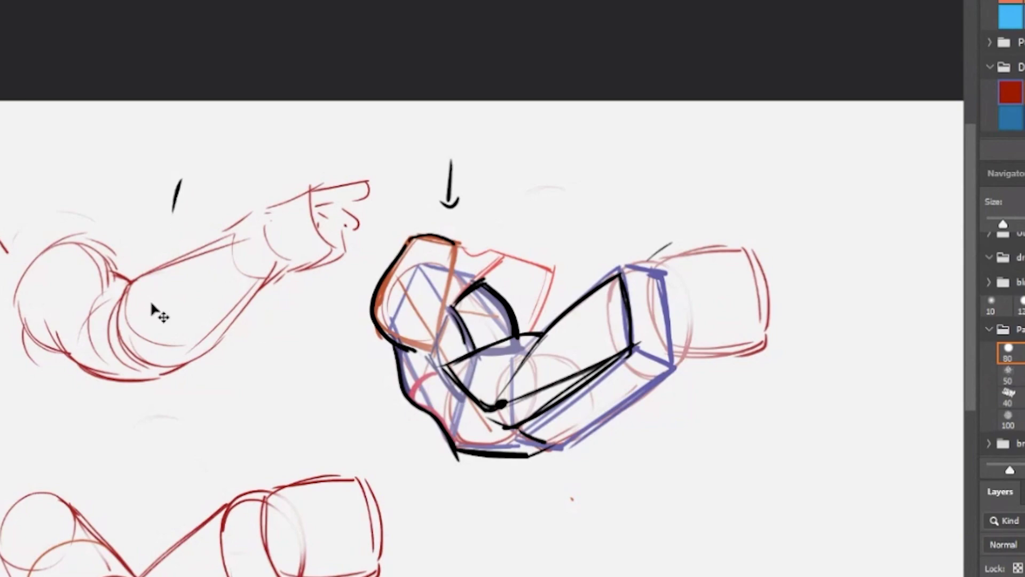
{"action": "key", "text": "ctrl+z"}
Step: Hide the annotated arm drawing and the red arm sketches to leave a blank canvas
{"action": "mouse_move", "coordinate": [484, 508]}
{"action": "left_mouse_down"}
{"action": "mouse_move", "coordinate": [502, 438]}
{"action": "mouse_move", "coordinate": [535, 386]}
{"action": "mouse_move", "coordinate": [590, 362]}
{"action": "left_mouse_up"}
{"action": "key", "text": "h"}
{"action": "key", "text": "h"}
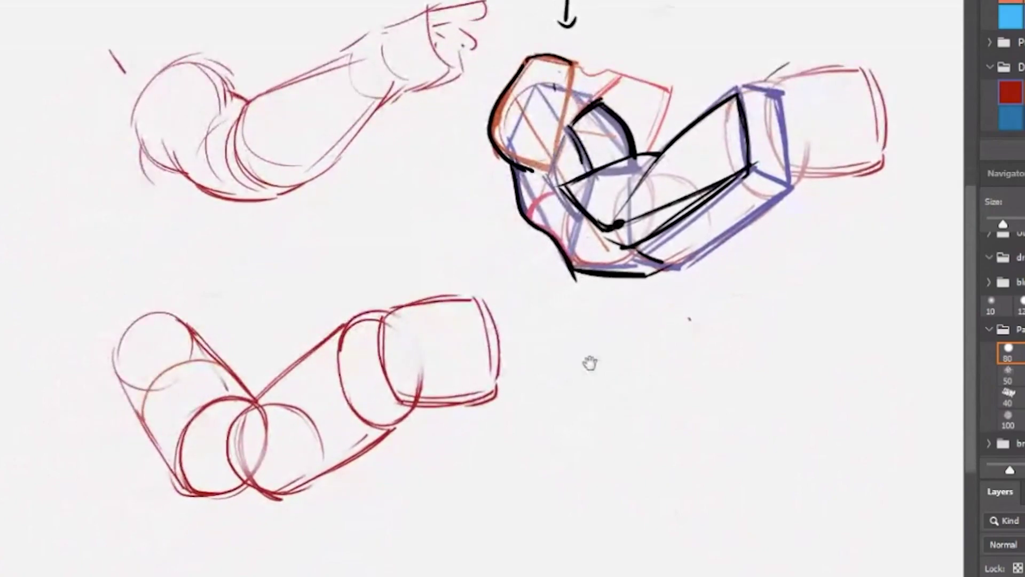
{"action": "mouse_move", "coordinate": [114, 531]}
{"action": "left_mouse_down"}
{"action": "mouse_move", "coordinate": [716, 519]}
{"action": "mouse_move", "coordinate": [823, 502]}
{"action": "left_mouse_up"}
{"action": "key", "text": "ctrl+z"}
{"action": "mouse_move", "coordinate": [722, 574]}
{"action": "left_mouse_down"}
{"action": "mouse_move", "coordinate": [508, 522]}
{"action": "mouse_move", "coordinate": [513, 460]}
{"action": "mouse_move", "coordinate": [561, 554]}
{"action": "left_mouse_up"}
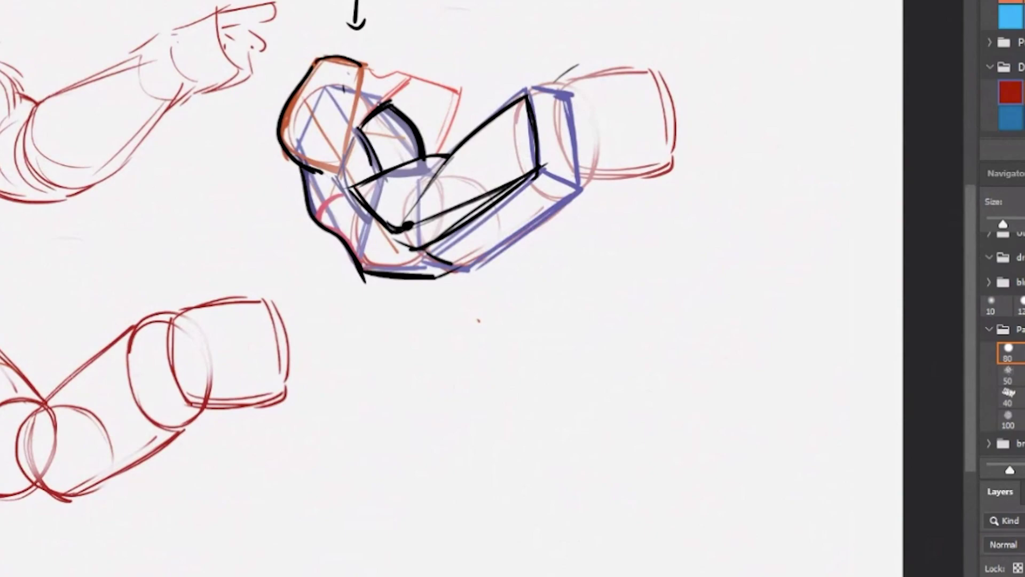
{"action": "key", "text": "ctrl+comma"}
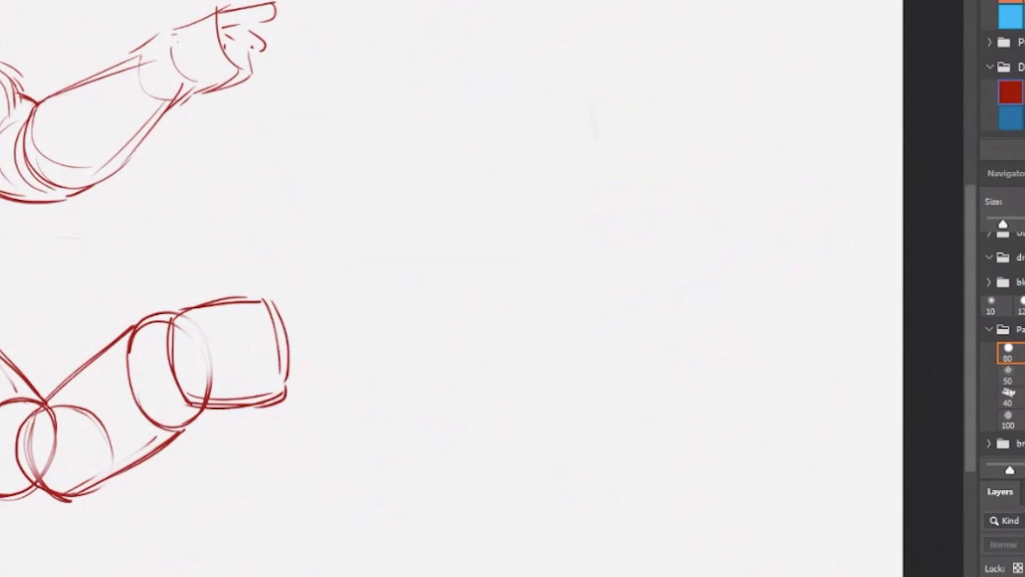
{"action": "key", "text": "ctrl+comma"}
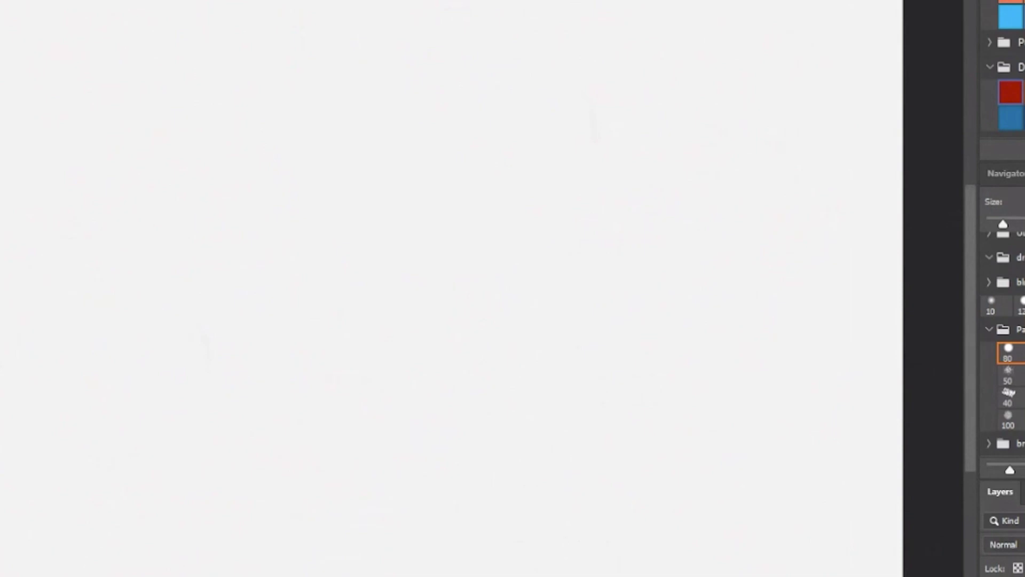
{"action": "left_click_drag", "start_coordinate": [222, 238], "coordinate": [371, 77]}
{"action": "mouse_move", "coordinate": [247, 149]}
{"action": "left_mouse_down"}
{"action": "mouse_move", "coordinate": [257, 297]}
{"action": "mouse_move", "coordinate": [325, 144]}
{"action": "mouse_move", "coordinate": [373, 144]}
{"action": "mouse_move", "coordinate": [387, 305]}
{"action": "left_mouse_up"}
{"action": "key", "text": "ctrl+z"}
{"action": "key", "text": "ctrl+z"}
{"action": "key", "text": "ctrl+z"}
Step: Sketch a red torso box with a bottom plane, a vertical centre line and a horizontal chest line
{"action": "left_click_drag", "start_coordinate": [308, 217], "coordinate": [308, 243]}
{"action": "left_click_drag", "start_coordinate": [307, 183], "coordinate": [303, 142]}
{"action": "left_click_drag", "start_coordinate": [303, 142], "coordinate": [409, 143]}
{"action": "left_click_drag", "start_coordinate": [404, 136], "coordinate": [429, 274]}
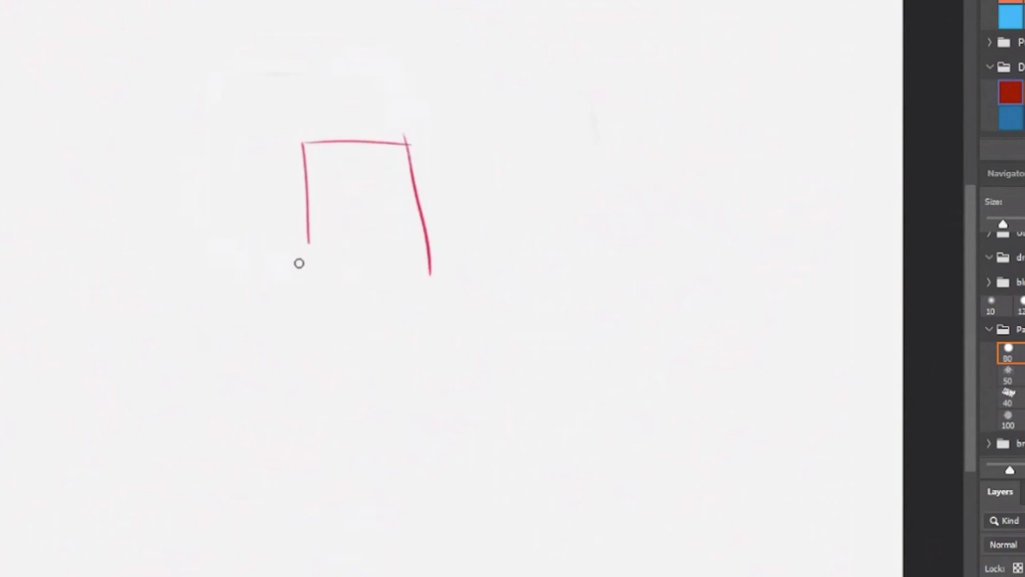
{"action": "mouse_move", "coordinate": [303, 248]}
{"action": "left_mouse_down"}
{"action": "mouse_move", "coordinate": [417, 250]}
{"action": "mouse_move", "coordinate": [306, 276]}
{"action": "mouse_move", "coordinate": [443, 279]}
{"action": "mouse_move", "coordinate": [423, 283]}
{"action": "left_mouse_up"}
{"action": "left_click_drag", "start_coordinate": [364, 145], "coordinate": [368, 284]}
{"action": "left_click_drag", "start_coordinate": [318, 191], "coordinate": [427, 193]}
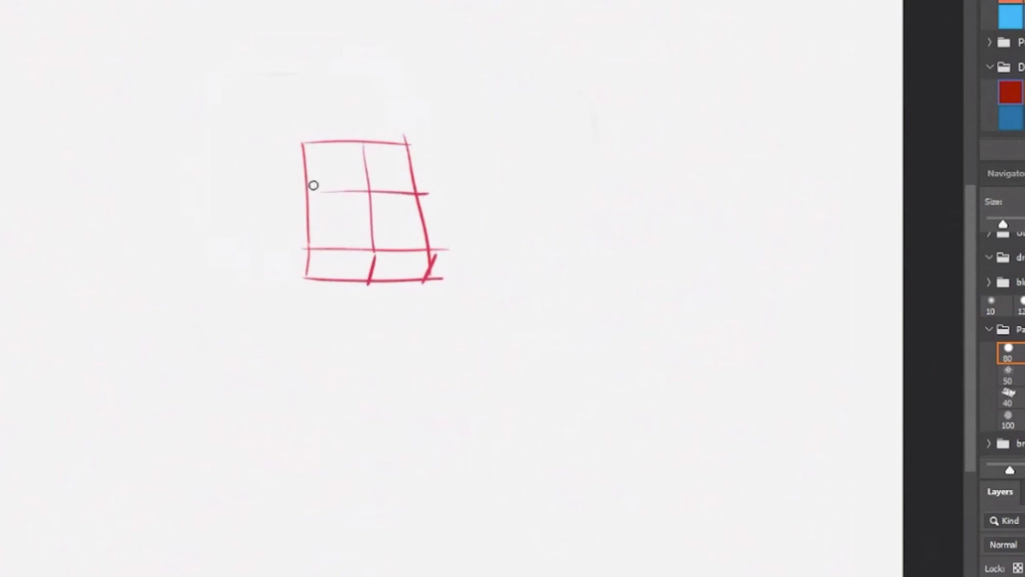
Step: Mark two chest points on the red torso box and add narrow shoulder shapes along its sides
{"action": "left_click", "coordinate": [316, 188]}
{"action": "left_click", "coordinate": [403, 182]}
{"action": "mouse_move", "coordinate": [297, 158]}
{"action": "left_mouse_down"}
{"action": "mouse_move", "coordinate": [299, 237]}
{"action": "mouse_move", "coordinate": [294, 204]}
{"action": "left_mouse_up"}
{"action": "key", "text": "ctrl+z"}
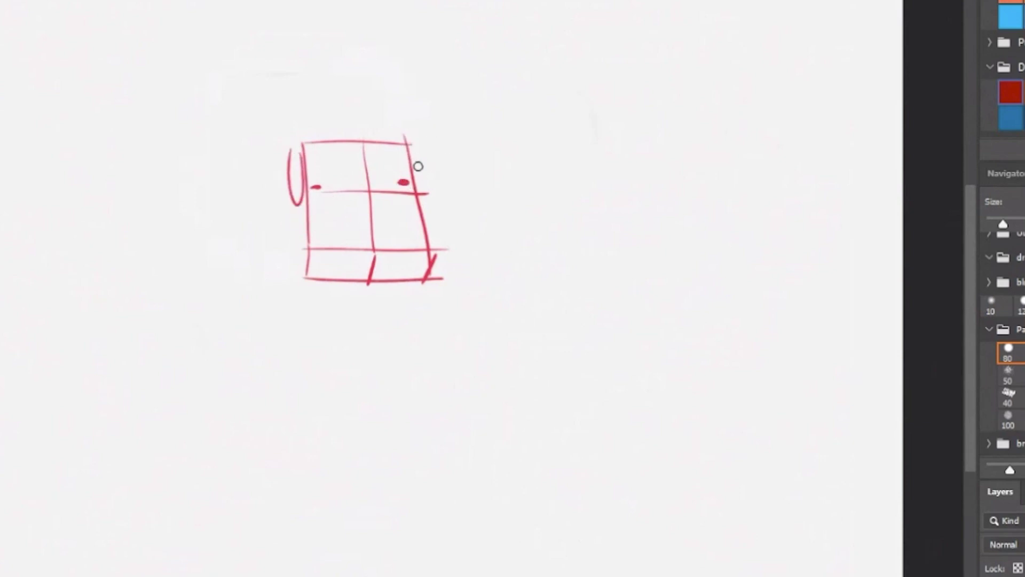
{"action": "left_click_drag", "start_coordinate": [410, 140], "coordinate": [416, 179]}
Step: Sketch a red pelvis box below the torso, adding side planes and extending the centre line down through it
{"action": "mouse_move", "coordinate": [294, 214]}
{"action": "left_mouse_down"}
{"action": "mouse_move", "coordinate": [298, 279]}
{"action": "mouse_move", "coordinate": [440, 290]}
{"action": "left_mouse_up"}
{"action": "left_click_drag", "start_coordinate": [439, 292], "coordinate": [431, 339]}
{"action": "mouse_move", "coordinate": [301, 294]}
{"action": "left_mouse_down"}
{"action": "mouse_move", "coordinate": [330, 340]}
{"action": "mouse_move", "coordinate": [442, 338]}
{"action": "left_mouse_up"}
{"action": "left_click_drag", "start_coordinate": [353, 297], "coordinate": [398, 296]}
{"action": "left_click_drag", "start_coordinate": [373, 235], "coordinate": [370, 395]}
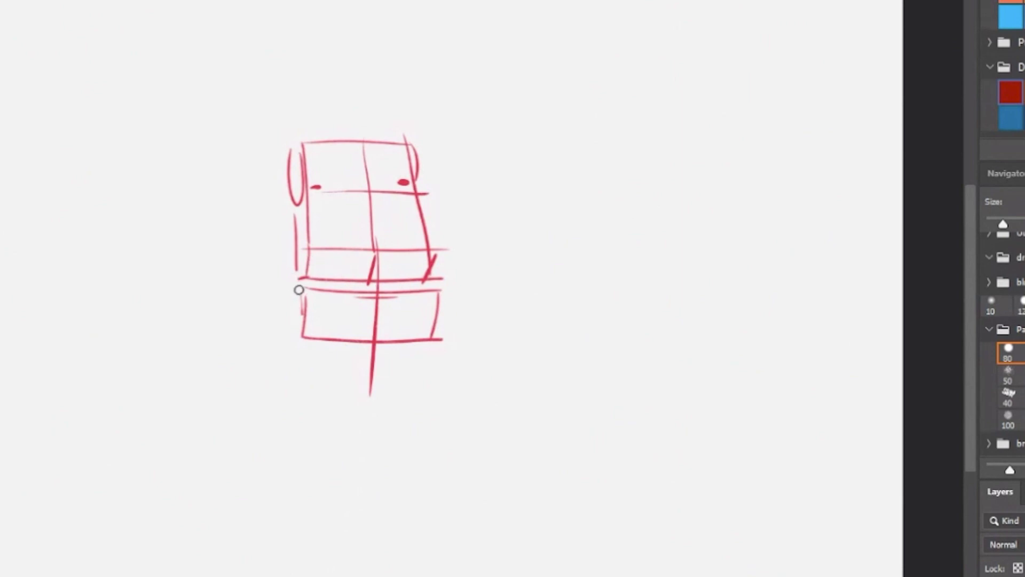
{"action": "mouse_move", "coordinate": [298, 288]}
{"action": "left_mouse_down"}
{"action": "mouse_move", "coordinate": [291, 342]}
{"action": "mouse_move", "coordinate": [306, 334]}
{"action": "left_mouse_up"}
{"action": "left_click_drag", "start_coordinate": [449, 292], "coordinate": [447, 331]}
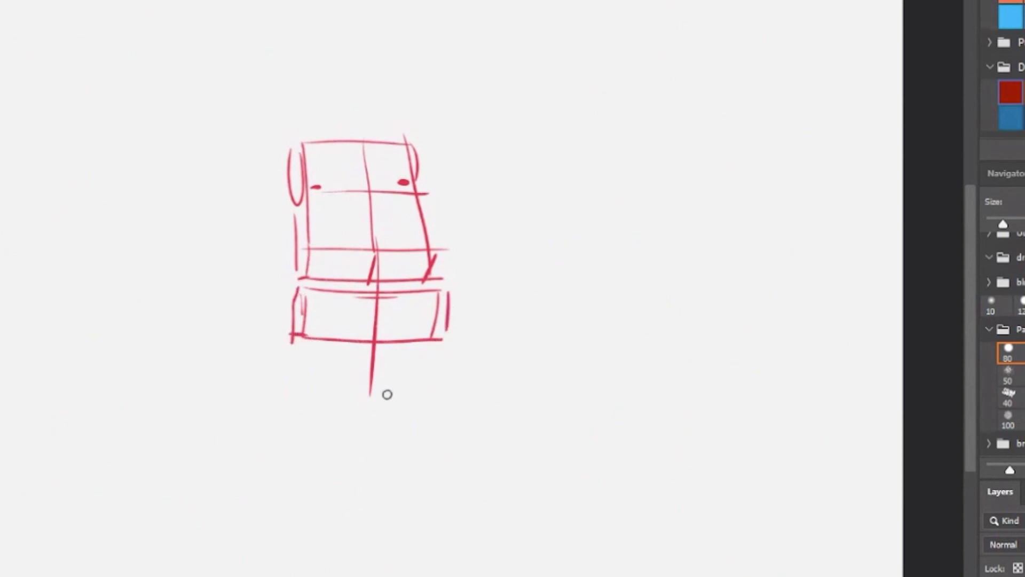
{"action": "left_click_drag", "start_coordinate": [298, 359], "coordinate": [355, 362]}
Step: Erase the red torso and pelvis sketch with an enlarged eraser to clear the canvas
{"action": "key", "text": "space"}
{"action": "left_click_drag", "start_coordinate": [492, 497], "coordinate": [493, 551]}
{"action": "key", "text": "e"}
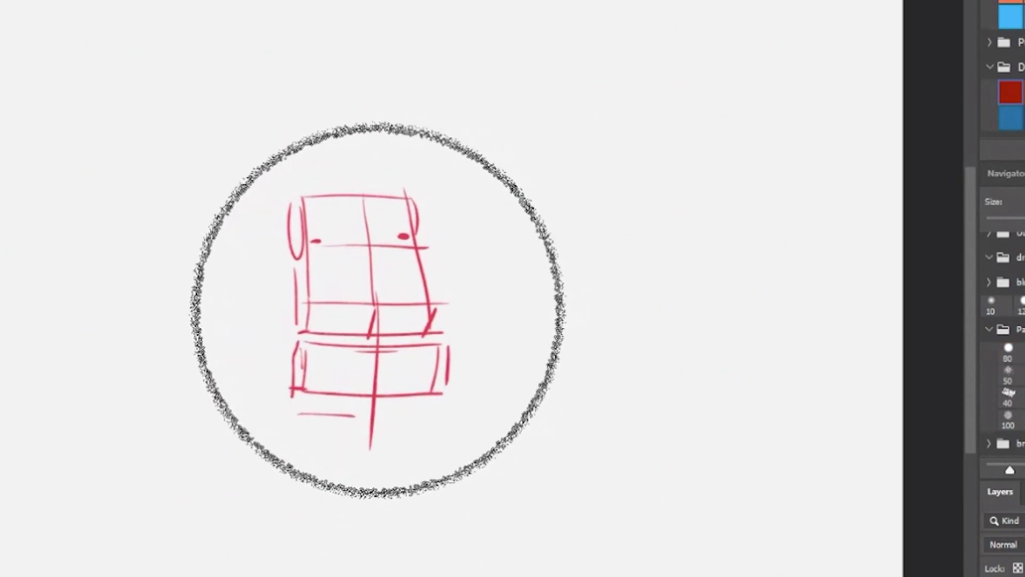
{"action": "key", "text": "bracketright"}
{"action": "mouse_move", "coordinate": [339, 357]}
{"action": "left_mouse_down"}
{"action": "mouse_move", "coordinate": [314, 400]}
{"action": "mouse_move", "coordinate": [299, 357]}
{"action": "mouse_move", "coordinate": [375, 470]}
{"action": "left_mouse_up"}
{"action": "key", "text": "b"}
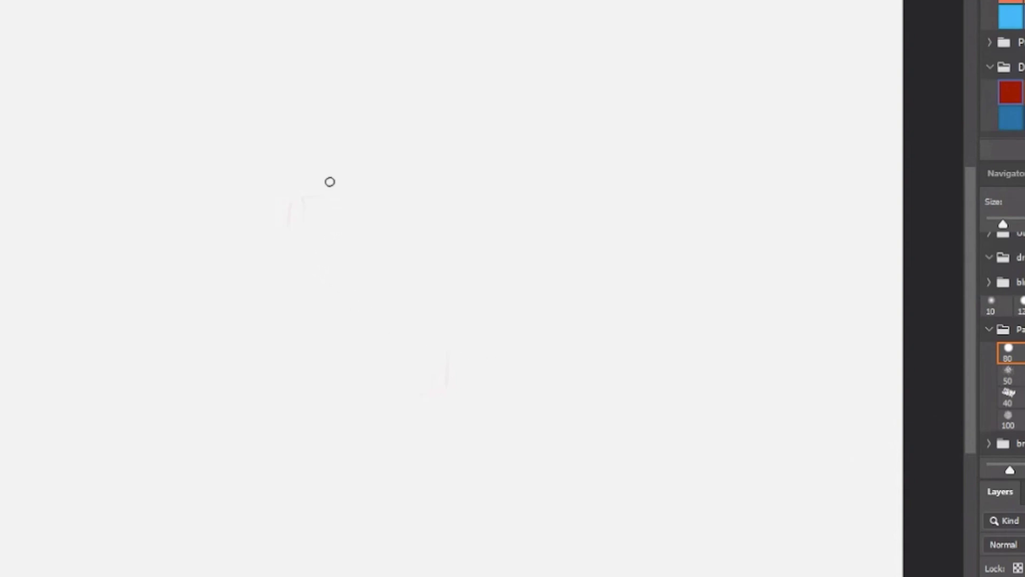
Step: Draw a tall red box in perspective showing its front plane, side plane and underside
{"action": "left_click_drag", "start_coordinate": [329, 180], "coordinate": [339, 366]}
{"action": "mouse_move", "coordinate": [328, 186]}
{"action": "left_mouse_down"}
{"action": "mouse_move", "coordinate": [371, 178]}
{"action": "mouse_move", "coordinate": [386, 364]}
{"action": "mouse_move", "coordinate": [389, 346]}
{"action": "left_mouse_up"}
{"action": "mouse_move", "coordinate": [371, 175]}
{"action": "left_mouse_down"}
{"action": "mouse_move", "coordinate": [410, 216]}
{"action": "mouse_move", "coordinate": [419, 365]}
{"action": "left_mouse_up"}
{"action": "left_click_drag", "start_coordinate": [340, 359], "coordinate": [415, 370]}
Step: Draw flowing red S-curve guide lines beside the box for the rhythm of the limb
{"action": "left_click_drag", "start_coordinate": [479, 111], "coordinate": [473, 131]}
{"action": "left_click_drag", "start_coordinate": [474, 182], "coordinate": [558, 268]}
{"action": "left_click_drag", "start_coordinate": [500, 189], "coordinate": [598, 371]}
{"action": "mouse_move", "coordinate": [580, 225]}
{"action": "left_mouse_down"}
{"action": "mouse_move", "coordinate": [599, 257]}
{"action": "mouse_move", "coordinate": [578, 461]}
{"action": "left_mouse_up"}
{"action": "left_click_drag", "start_coordinate": [576, 340], "coordinate": [502, 575]}
{"action": "left_click_drag", "start_coordinate": [504, 439], "coordinate": [470, 575]}
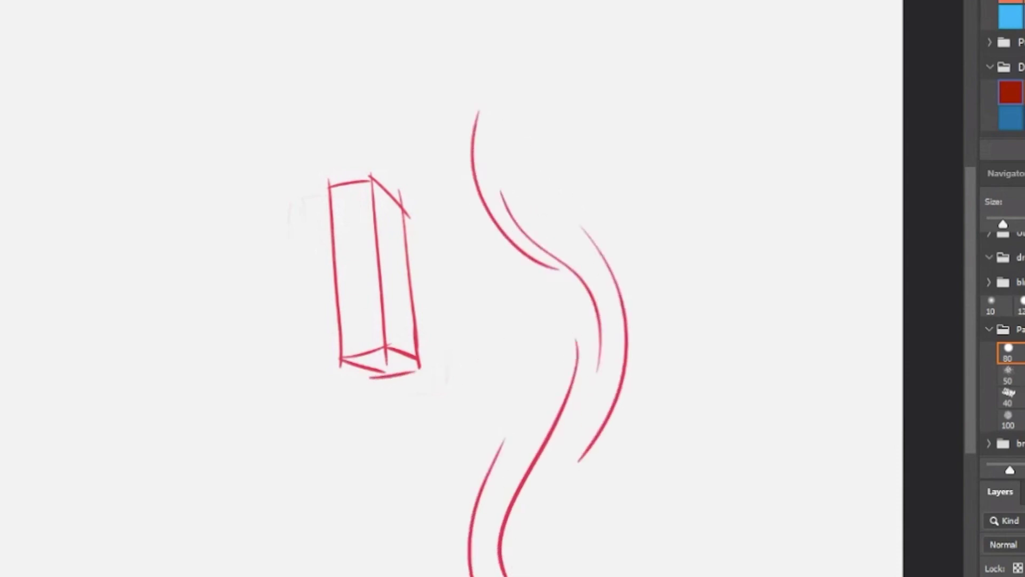
{"action": "left_click_drag", "start_coordinate": [645, 484], "coordinate": [645, 453]}
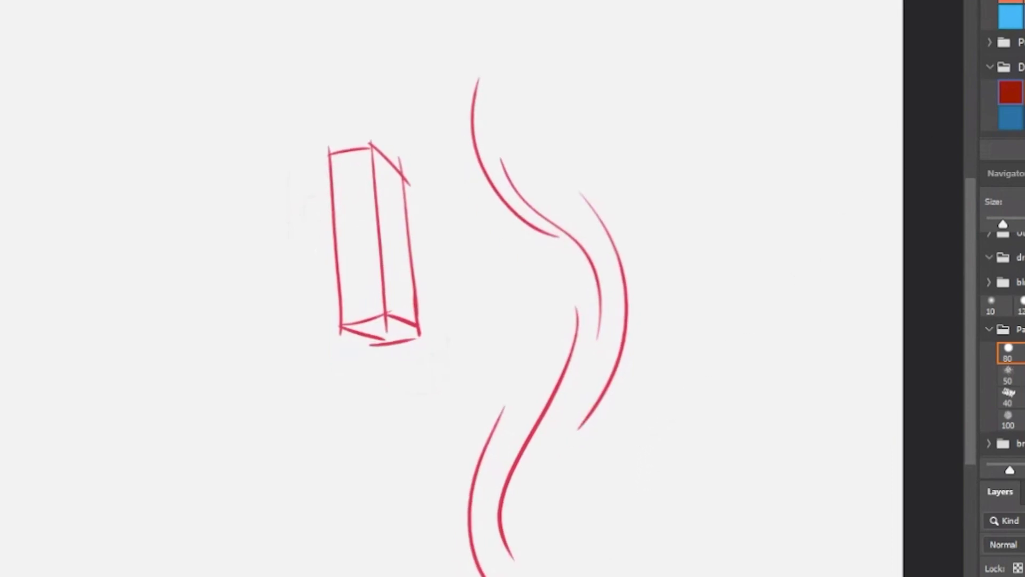
Step: Try a straight black box over the middle curve of the red guide lines and undo its strokes
{"action": "mouse_move", "coordinate": [575, 312]}
{"action": "left_mouse_down"}
{"action": "mouse_move", "coordinate": [612, 321]}
{"action": "mouse_move", "coordinate": [621, 355]}
{"action": "left_mouse_up"}
{"action": "mouse_move", "coordinate": [611, 321]}
{"action": "left_mouse_down"}
{"action": "mouse_move", "coordinate": [554, 446]}
{"action": "mouse_move", "coordinate": [571, 432]}
{"action": "left_mouse_up"}
{"action": "key", "text": "ctrl+z"}
{"action": "left_click_drag", "start_coordinate": [587, 383], "coordinate": [560, 471]}
{"action": "left_click_drag", "start_coordinate": [621, 355], "coordinate": [573, 484]}
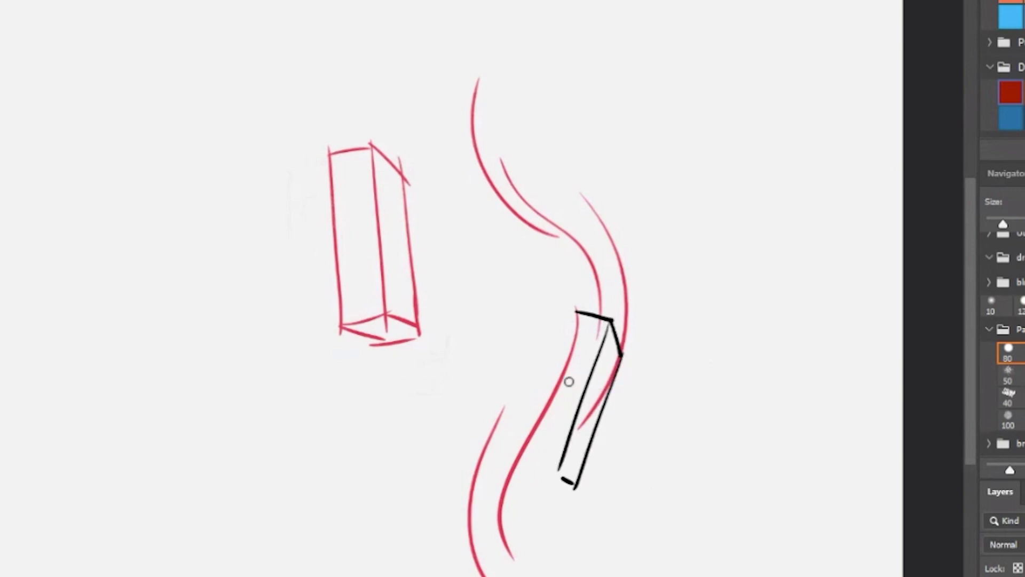
{"action": "mouse_move", "coordinate": [566, 312]}
{"action": "left_mouse_down"}
{"action": "mouse_move", "coordinate": [516, 460]}
{"action": "mouse_move", "coordinate": [561, 485]}
{"action": "left_mouse_up"}
{"action": "key", "text": "ctrl+z"}
{"action": "key", "text": "ctrl+z"}
{"action": "key", "text": "ctrl+z"}
{"action": "key", "text": "ctrl+z"}
{"action": "key", "text": "ctrl+z"}
{"action": "key", "text": "ctrl+z"}
{"action": "key", "text": "ctrl+z"}
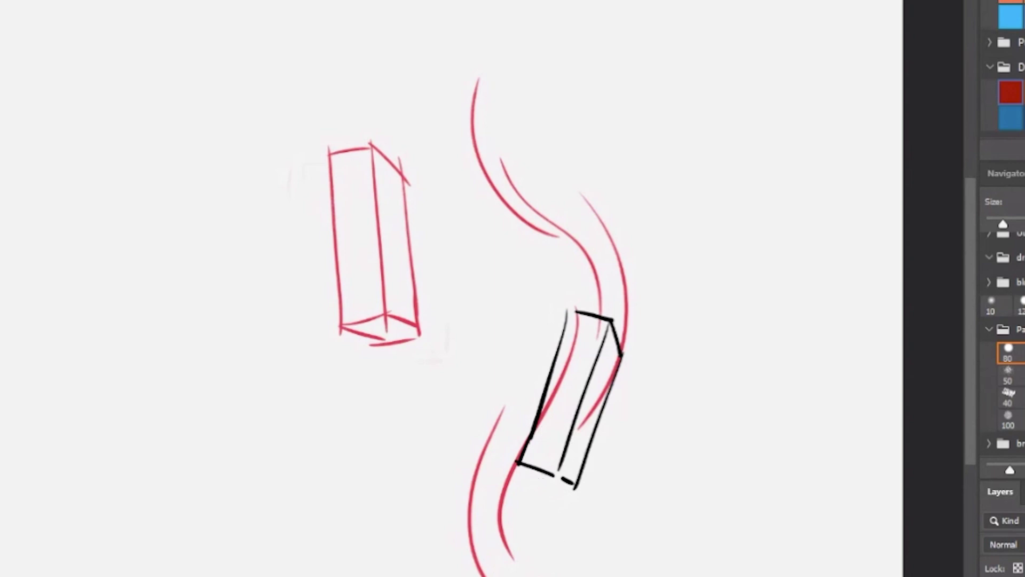
{"action": "key", "text": "ctrl+z"}
{"action": "key", "text": "ctrl+z"}
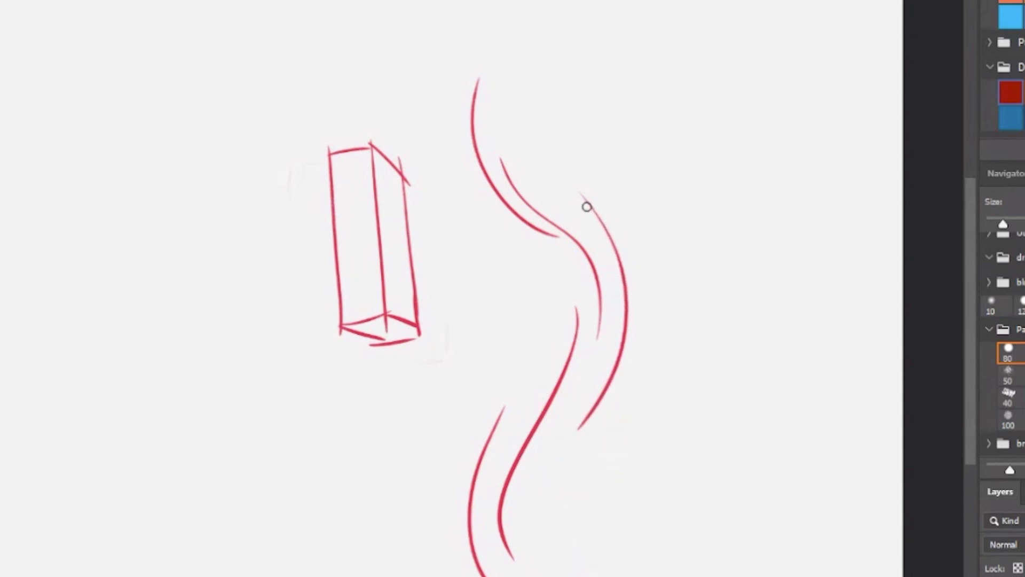
Step: Draw a bent black box following the middle red curve and a second one along the upper curve
{"action": "mouse_move", "coordinate": [602, 222]}
{"action": "left_mouse_down"}
{"action": "mouse_move", "coordinate": [625, 299]}
{"action": "mouse_move", "coordinate": [579, 427]}
{"action": "mouse_move", "coordinate": [597, 220]}
{"action": "mouse_move", "coordinate": [588, 218]}
{"action": "mouse_move", "coordinate": [599, 258]}
{"action": "mouse_move", "coordinate": [595, 351]}
{"action": "mouse_move", "coordinate": [565, 420]}
{"action": "mouse_move", "coordinate": [578, 430]}
{"action": "left_mouse_up"}
{"action": "mouse_move", "coordinate": [588, 215]}
{"action": "left_mouse_down"}
{"action": "mouse_move", "coordinate": [543, 227]}
{"action": "mouse_move", "coordinate": [555, 248]}
{"action": "mouse_move", "coordinate": [562, 328]}
{"action": "mouse_move", "coordinate": [527, 413]}
{"action": "mouse_move", "coordinate": [529, 396]}
{"action": "mouse_move", "coordinate": [577, 438]}
{"action": "mouse_move", "coordinate": [543, 419]}
{"action": "left_mouse_up"}
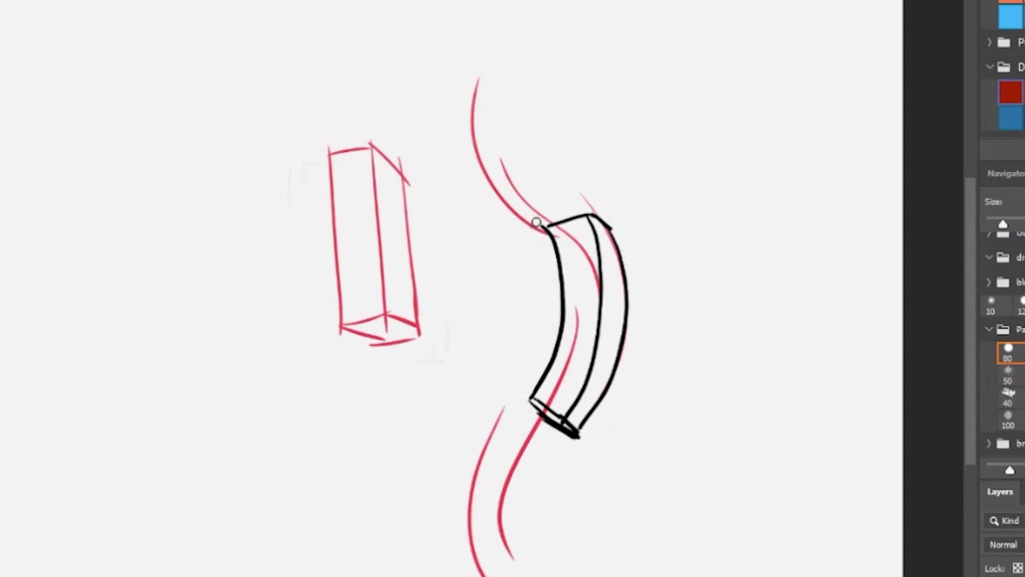
{"action": "mouse_move", "coordinate": [535, 222]}
{"action": "left_mouse_down"}
{"action": "mouse_move", "coordinate": [587, 201]}
{"action": "mouse_move", "coordinate": [523, 150]}
{"action": "mouse_move", "coordinate": [500, 80]}
{"action": "mouse_move", "coordinate": [458, 101]}
{"action": "mouse_move", "coordinate": [490, 177]}
{"action": "mouse_move", "coordinate": [534, 224]}
{"action": "left_mouse_up"}
{"action": "left_click_drag", "start_coordinate": [497, 70], "coordinate": [599, 199]}
{"action": "left_click_drag", "start_coordinate": [495, 313], "coordinate": [547, 318]}
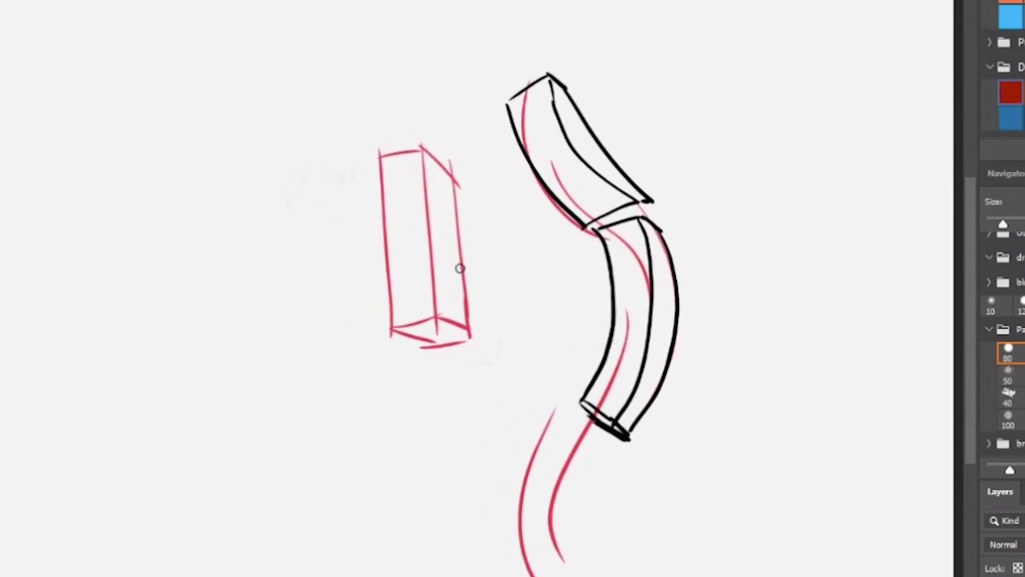
Step: Copy the red box to the empty area on its left and partly erase the copy into a faint guide
{"action": "left_click_drag", "start_coordinate": [451, 306], "coordinate": [487, 296]}
{"action": "key", "text": "m"}
{"action": "mouse_move", "coordinate": [381, 100]}
{"action": "left_mouse_down"}
{"action": "mouse_move", "coordinate": [543, 415]}
{"action": "mouse_move", "coordinate": [535, 405]}
{"action": "left_mouse_up"}
{"action": "left_click_drag", "start_coordinate": [481, 349], "coordinate": [481, 331]}
{"action": "left_click_drag", "start_coordinate": [471, 253], "coordinate": [191, 233]}
{"action": "key", "text": "ctrl+d"}
{"action": "key", "text": "b"}
{"action": "key", "text": "b"}
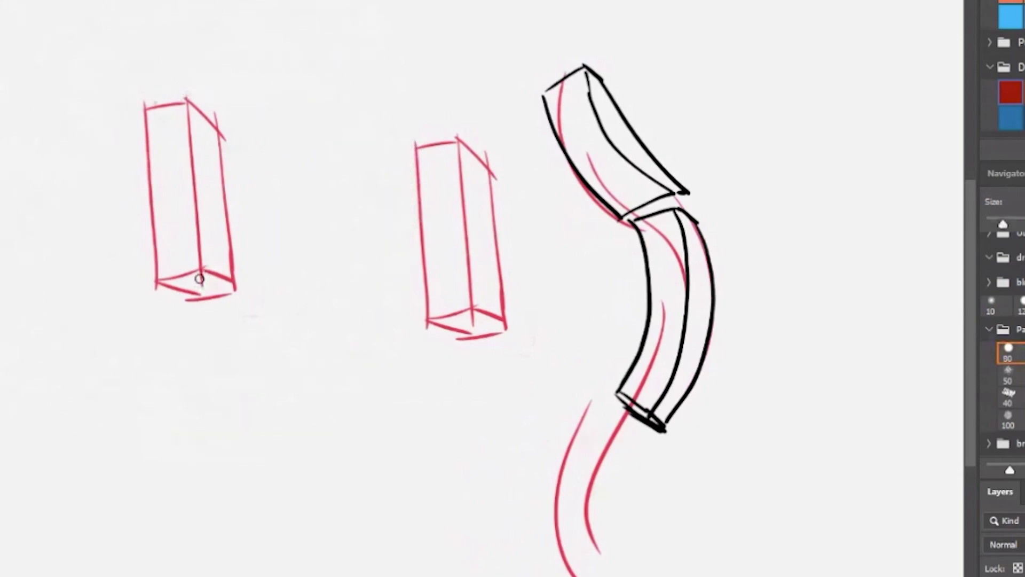
{"action": "key", "text": "e"}
{"action": "left_click_drag", "start_coordinate": [183, 133], "coordinate": [229, 318]}
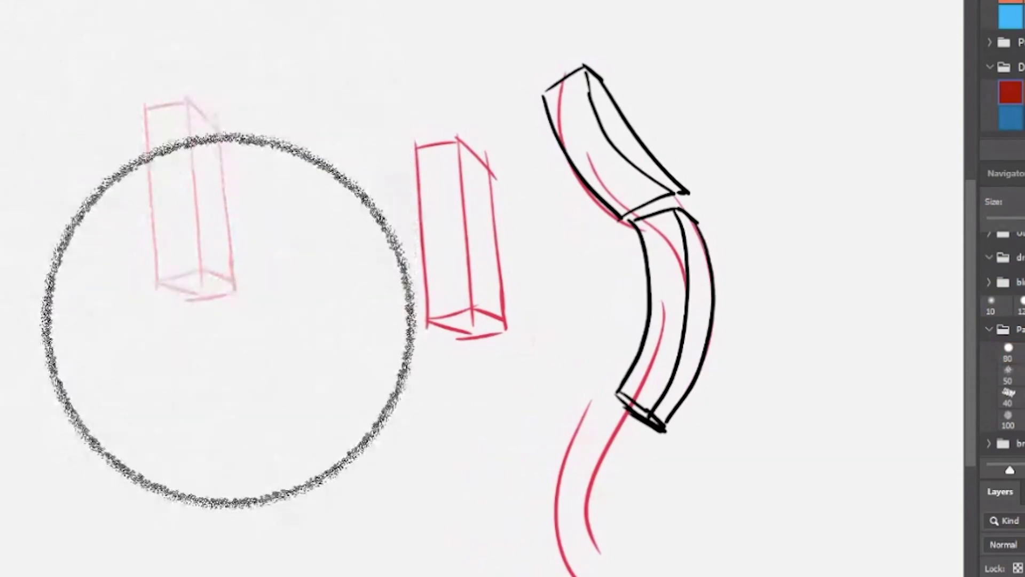
{"action": "left_click_drag", "start_coordinate": [281, 217], "coordinate": [379, 278]}
Step: Outline the faint box in black with a bulging right side and a gently curved left side
{"action": "key", "text": "b"}
{"action": "mouse_move", "coordinate": [322, 140]}
{"action": "left_mouse_down"}
{"action": "mouse_move", "coordinate": [337, 206]}
{"action": "mouse_move", "coordinate": [315, 323]}
{"action": "mouse_move", "coordinate": [334, 169]}
{"action": "mouse_move", "coordinate": [328, 368]}
{"action": "left_mouse_up"}
{"action": "key", "text": "ctrl+z"}
{"action": "mouse_move", "coordinate": [267, 127]}
{"action": "left_mouse_down"}
{"action": "mouse_move", "coordinate": [296, 223]}
{"action": "mouse_move", "coordinate": [283, 342]}
{"action": "left_mouse_up"}
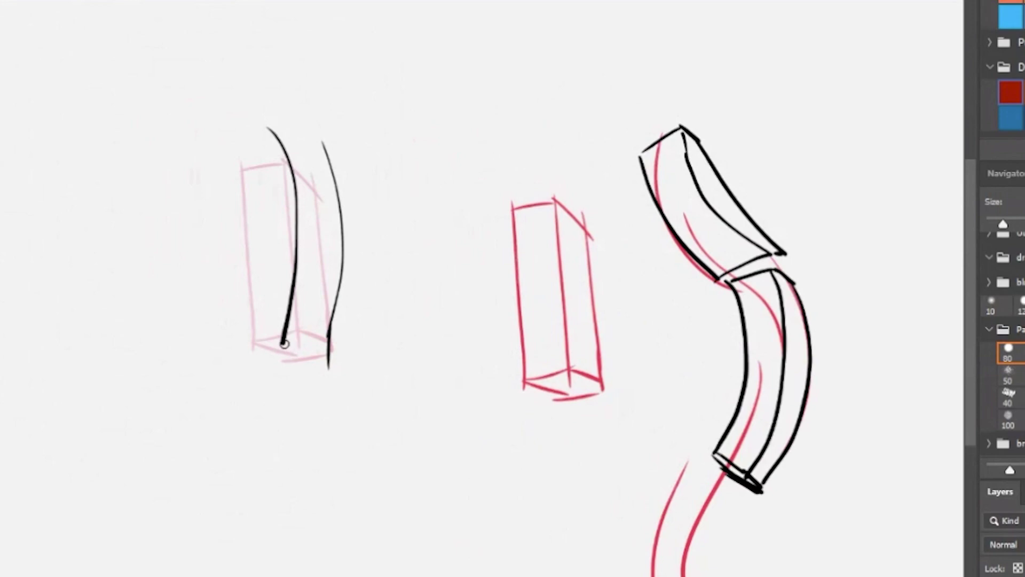
{"action": "key", "text": "ctrl+z"}
{"action": "left_click_drag", "start_coordinate": [220, 134], "coordinate": [251, 288]}
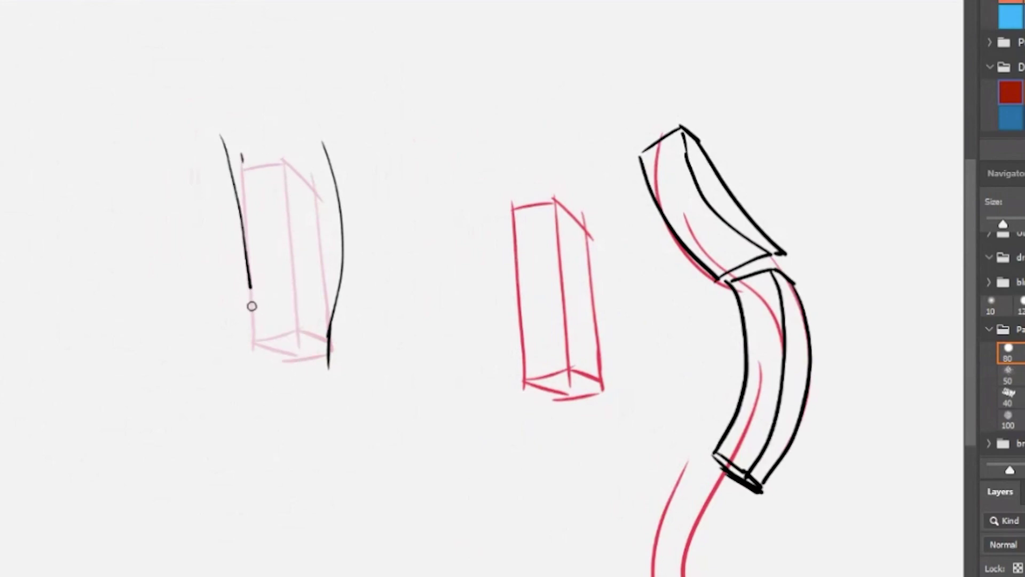
{"action": "key", "text": "ctrl+z"}
{"action": "mouse_move", "coordinate": [231, 155]}
{"action": "left_mouse_down"}
{"action": "mouse_move", "coordinate": [257, 355]}
{"action": "mouse_move", "coordinate": [286, 407]}
{"action": "left_mouse_up"}
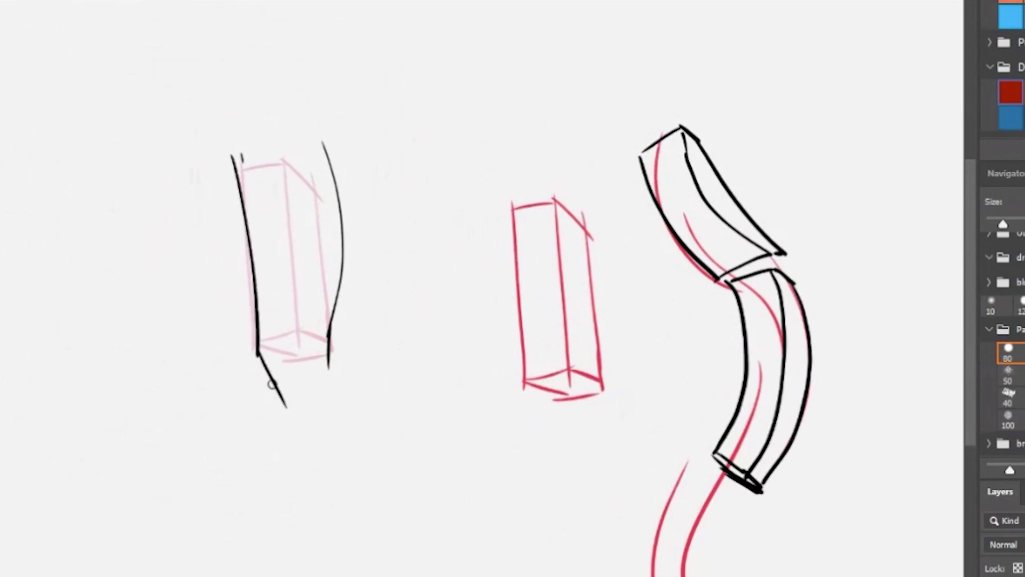
Step: Add two short slanted black edges below the outlined form and try a curved centre edge inside it
{"action": "left_click_drag", "start_coordinate": [261, 365], "coordinate": [286, 406]}
{"action": "mouse_move", "coordinate": [324, 363]}
{"action": "left_mouse_down"}
{"action": "mouse_move", "coordinate": [340, 401]}
{"action": "mouse_move", "coordinate": [335, 394]}
{"action": "left_mouse_up"}
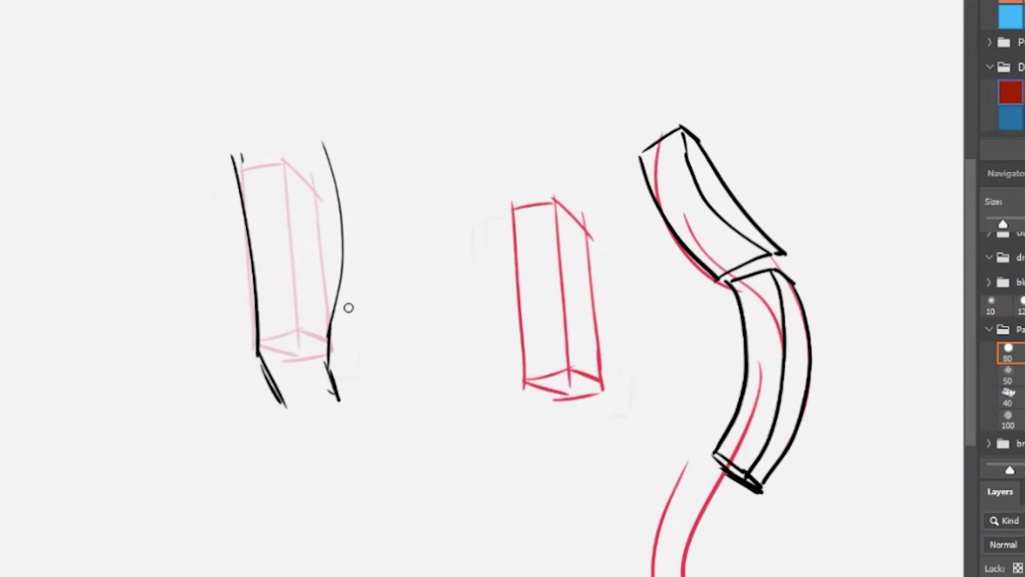
{"action": "mouse_move", "coordinate": [300, 148]}
{"action": "left_mouse_down"}
{"action": "mouse_move", "coordinate": [312, 201]}
{"action": "mouse_move", "coordinate": [302, 332]}
{"action": "left_mouse_up"}
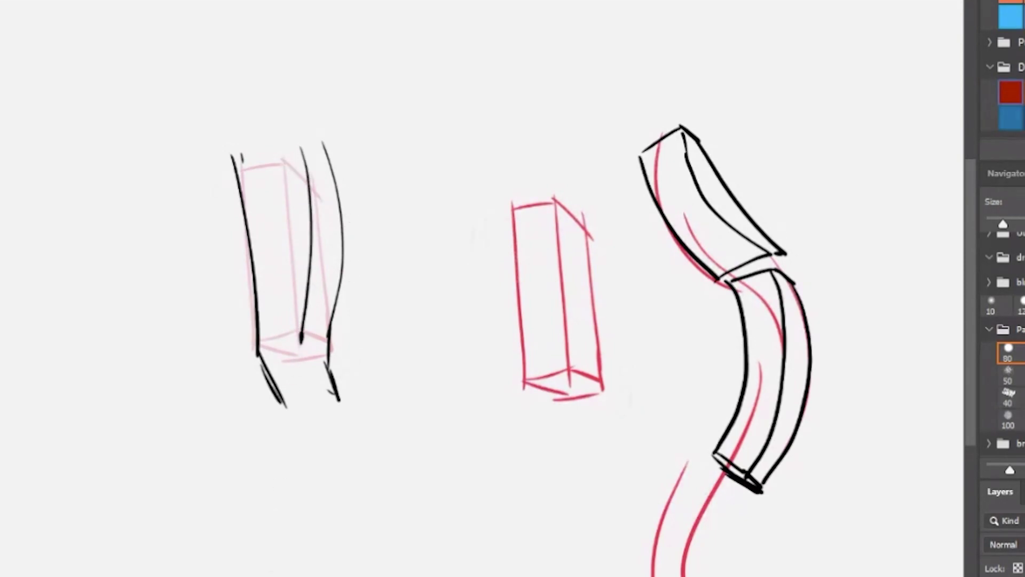
{"action": "key", "text": "ctrl+z"}
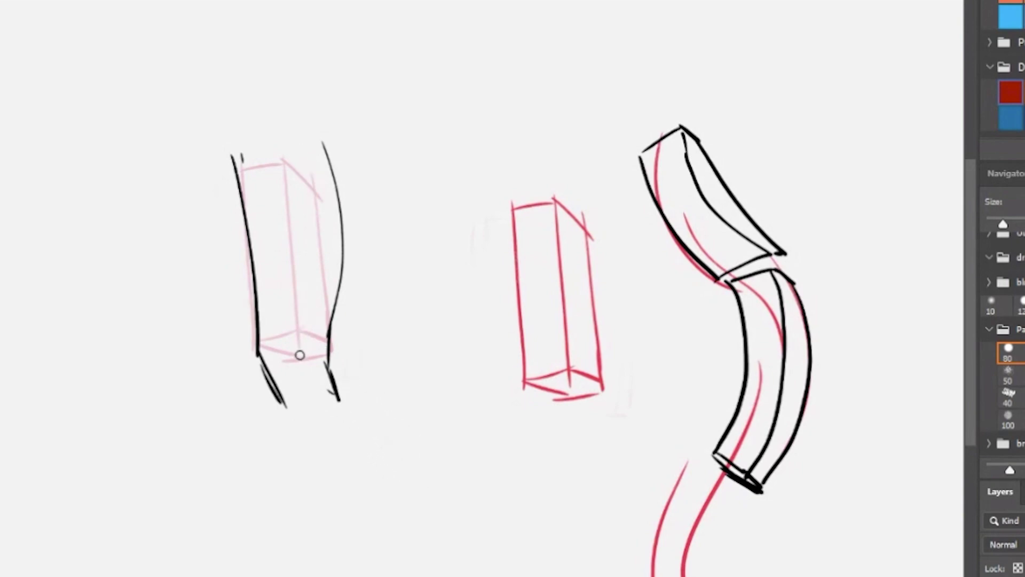
Step: Add a small black mark inside the lower section and close the form's top with an angled edge
{"action": "left_click_drag", "start_coordinate": [300, 358], "coordinate": [317, 380]}
{"action": "key", "text": "ctrl+z"}
{"action": "key", "text": "ctrl+z"}
{"action": "mouse_move", "coordinate": [232, 155]}
{"action": "left_mouse_down"}
{"action": "mouse_move", "coordinate": [291, 147]}
{"action": "mouse_move", "coordinate": [283, 143]}
{"action": "mouse_move", "coordinate": [332, 174]}
{"action": "left_mouse_up"}
{"action": "key", "text": "ctrl+z"}
Step: Reinforce the form's bulging right edge down through the lower section and close its base in black
{"action": "key", "text": "e"}
{"action": "key", "text": "bracketleft"}
{"action": "key", "text": "bracketleft"}
{"action": "key", "text": "bracketleft"}
{"action": "key", "text": "bracketleft"}
{"action": "key", "text": "bracketleft"}
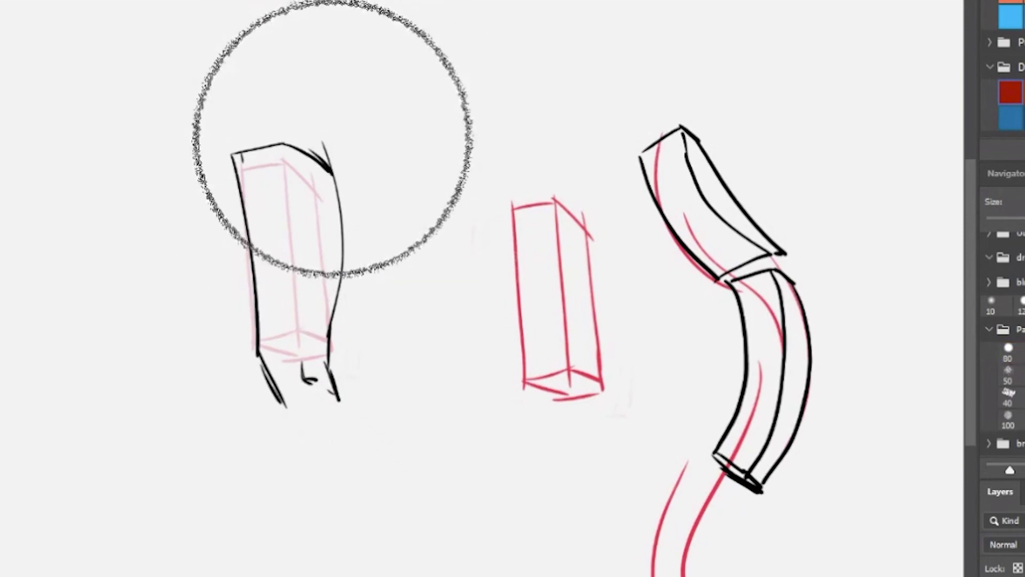
{"action": "key", "text": "bracketleft"}
{"action": "key", "text": "bracketleft"}
{"action": "key", "text": "bracketleft"}
{"action": "key", "text": "bracketleft"}
{"action": "key", "text": "bracketleft"}
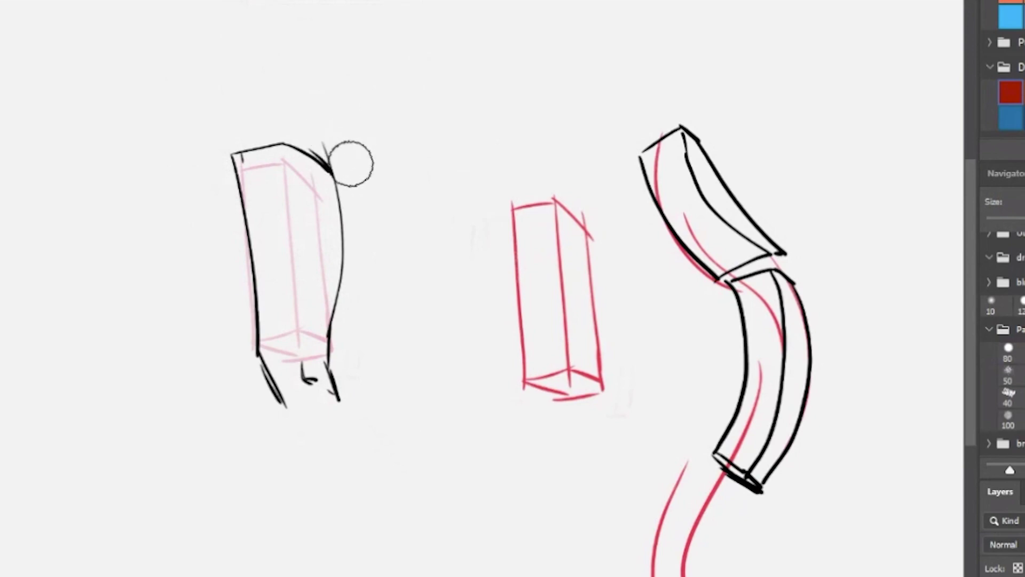
{"action": "mouse_move", "coordinate": [330, 165]}
{"action": "left_mouse_down"}
{"action": "mouse_move", "coordinate": [342, 233]}
{"action": "mouse_move", "coordinate": [326, 369]}
{"action": "left_mouse_up"}
{"action": "left_click_drag", "start_coordinate": [328, 330], "coordinate": [341, 408]}
{"action": "left_click", "coordinate": [285, 406], "text": "shift"}
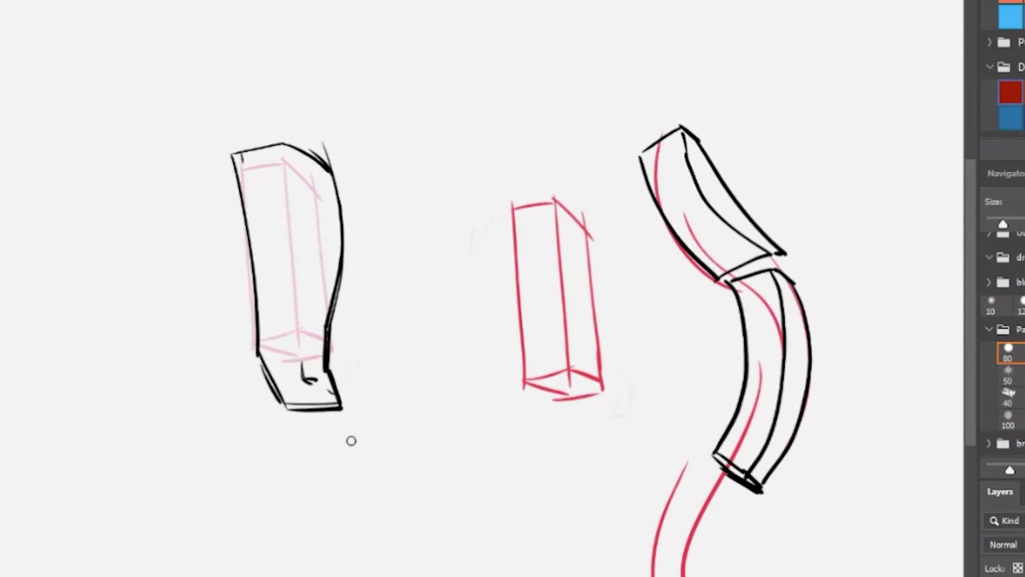
Step: Try a line across the form's lower end and a V mark above the red box, and undo both
{"action": "key", "text": "ctrl+shift+h"}
{"action": "key", "text": "ctrl+shift+h"}
{"action": "left_click_drag", "start_coordinate": [407, 350], "coordinate": [452, 361]}
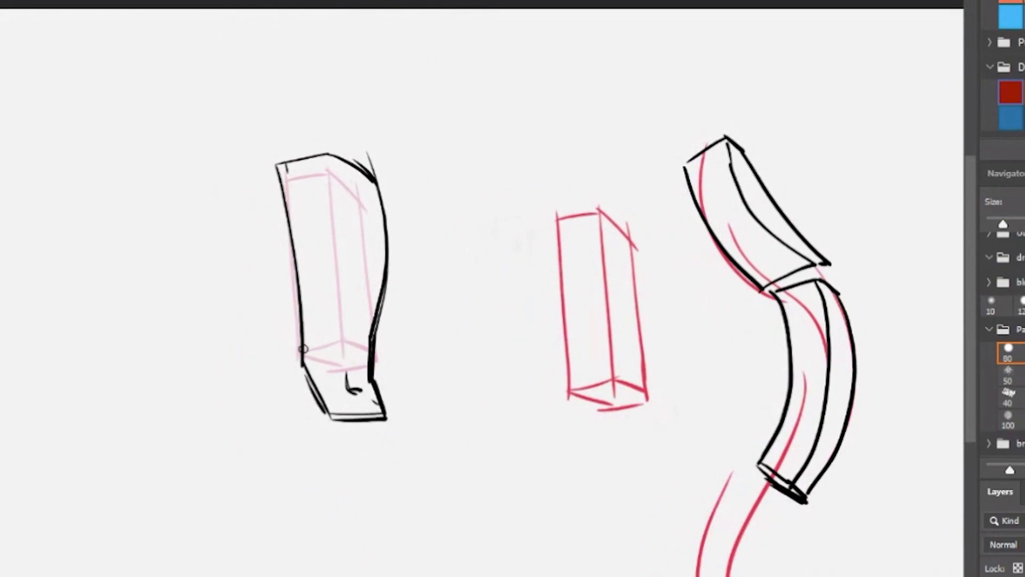
{"action": "left_click_drag", "start_coordinate": [302, 348], "coordinate": [356, 353]}
{"action": "key", "text": "ctrl+z"}
{"action": "mouse_move", "coordinate": [566, 163]}
{"action": "left_mouse_down"}
{"action": "mouse_move", "coordinate": [576, 189]}
{"action": "mouse_move", "coordinate": [587, 166]}
{"action": "left_mouse_up"}
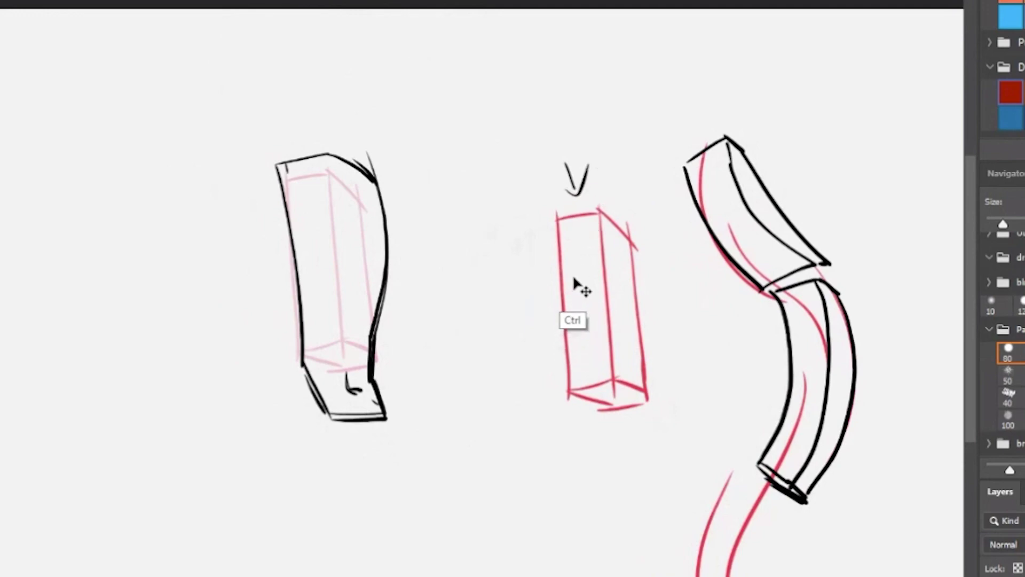
{"action": "key", "text": "ctrl+z"}
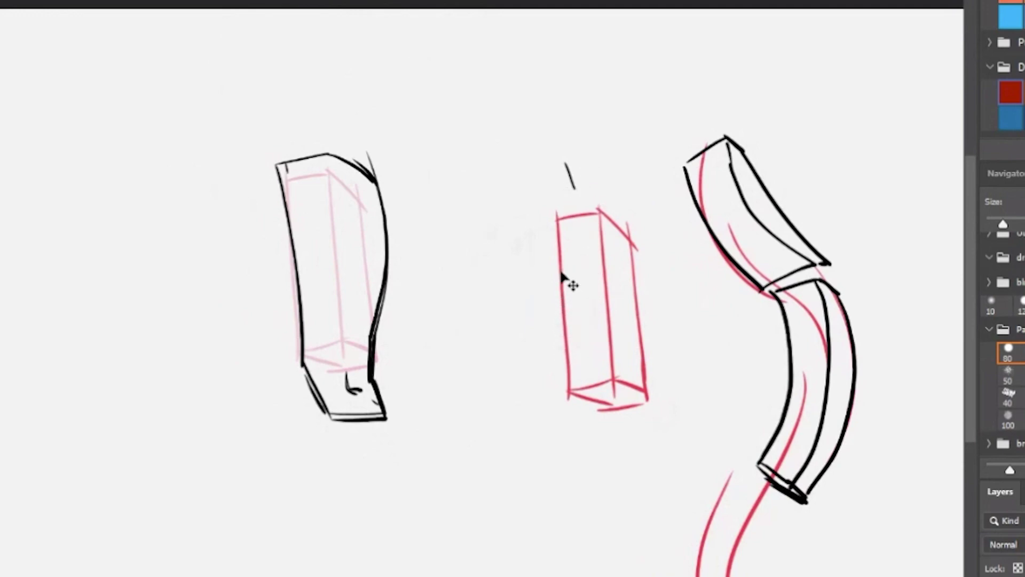
{"action": "key", "text": "ctrl+z"}
Step: Try a centre edge and a short straight cross line on the black form, and undo them
{"action": "left_click_drag", "start_coordinate": [330, 156], "coordinate": [320, 372]}
{"action": "key", "text": "ctrl+z"}
{"action": "left_click_drag", "start_coordinate": [294, 230], "coordinate": [327, 224]}
{"action": "key", "text": "ctrl+z"}
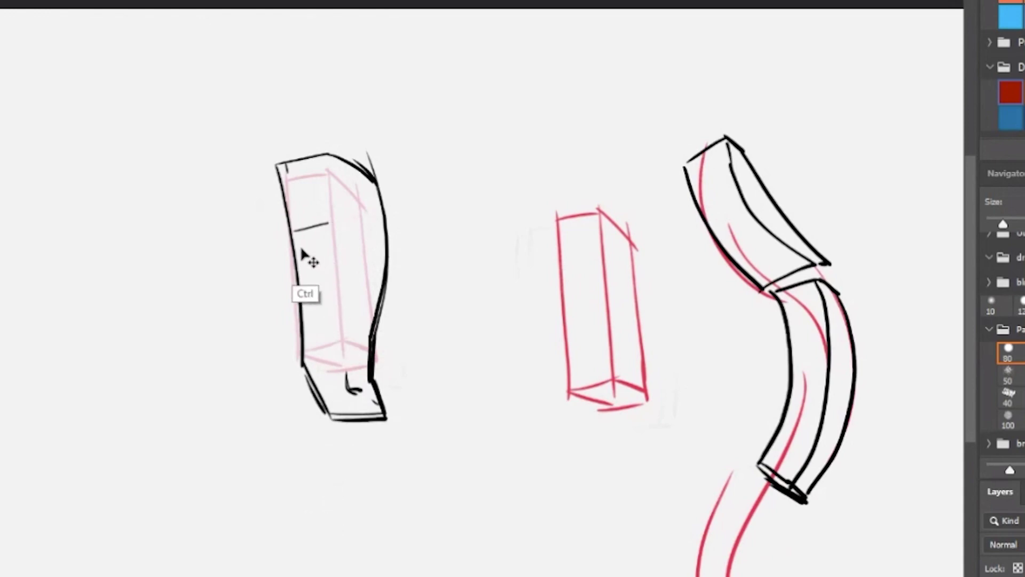
Step: Draw curved cross-contour lines around the middle and lower end of the black form
{"action": "mouse_move", "coordinate": [293, 240]}
{"action": "left_mouse_down"}
{"action": "mouse_move", "coordinate": [330, 225]}
{"action": "mouse_move", "coordinate": [381, 250]}
{"action": "left_mouse_up"}
{"action": "key", "text": "ctrl+z"}
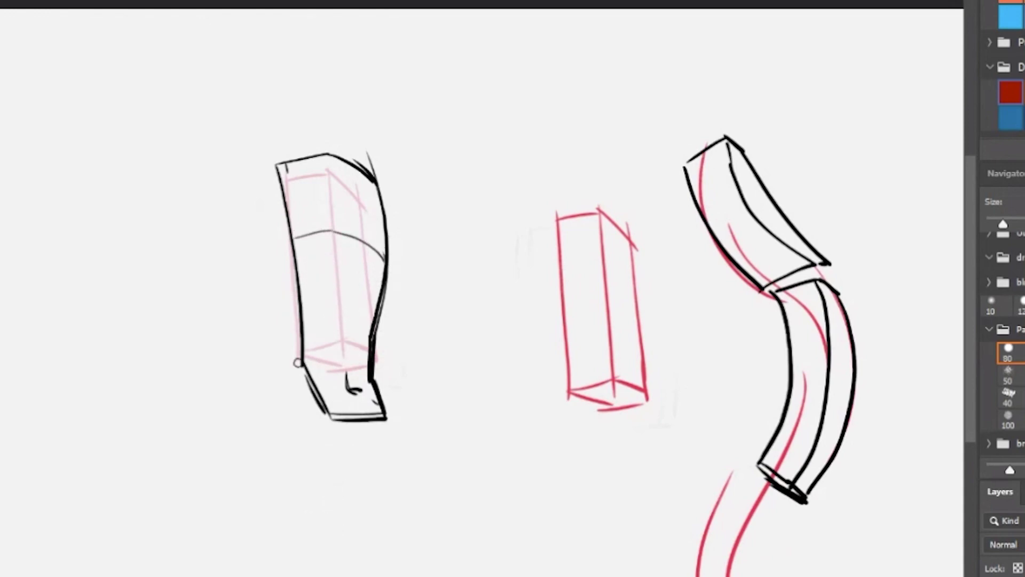
{"action": "mouse_move", "coordinate": [307, 336]}
{"action": "left_mouse_down"}
{"action": "mouse_move", "coordinate": [343, 327]}
{"action": "mouse_move", "coordinate": [369, 343]}
{"action": "left_mouse_up"}
Step: Draw a black arrow above the form, pointing down at its top plane
{"action": "key", "text": "F5"}
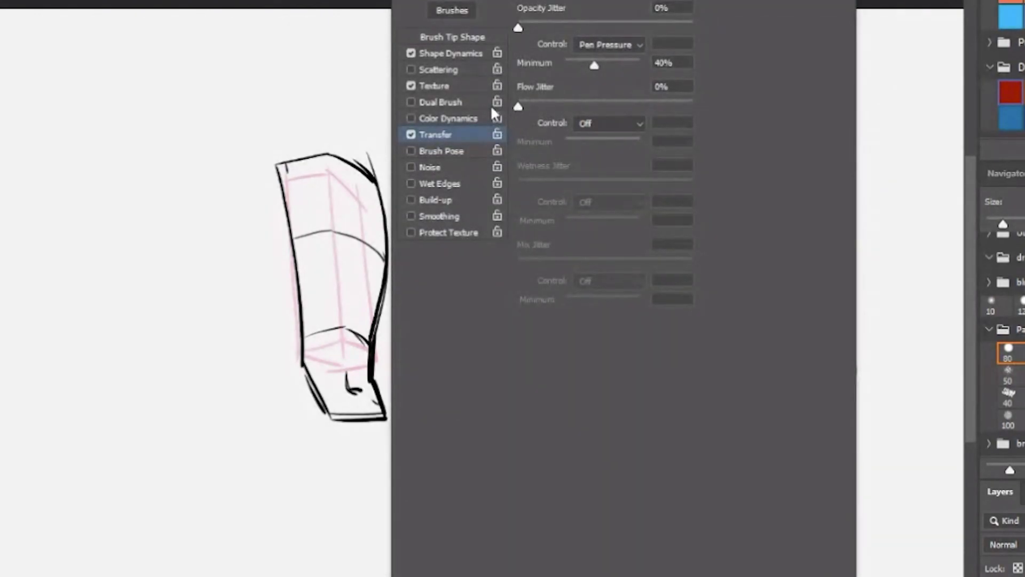
{"action": "key", "text": "F5"}
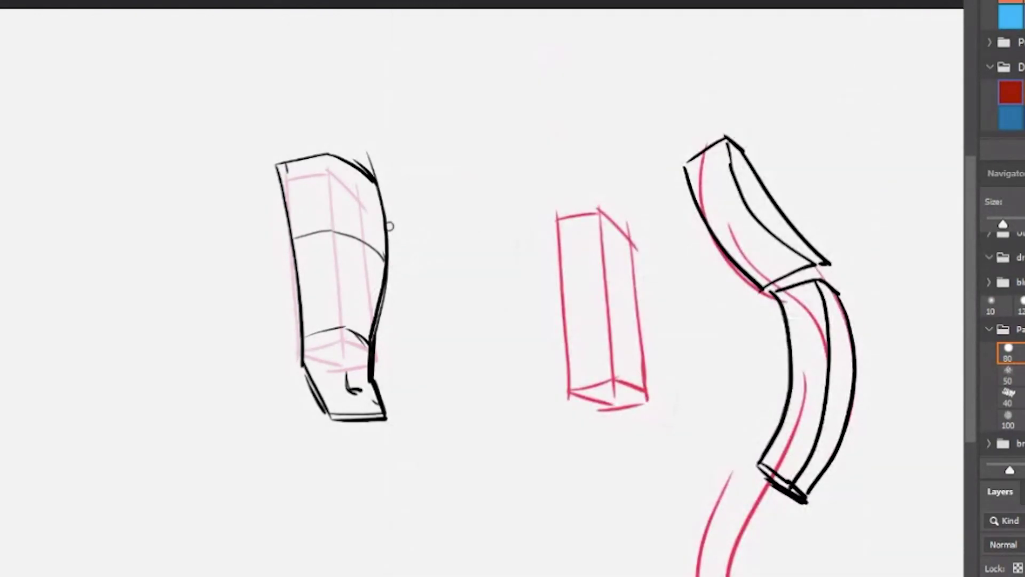
{"action": "left_click_drag", "start_coordinate": [278, 72], "coordinate": [292, 107]}
{"action": "key", "text": "ctrl+z"}
{"action": "mouse_move", "coordinate": [277, 72]}
{"action": "left_mouse_down"}
{"action": "mouse_move", "coordinate": [293, 111]}
{"action": "mouse_move", "coordinate": [306, 93]}
{"action": "left_mouse_up"}
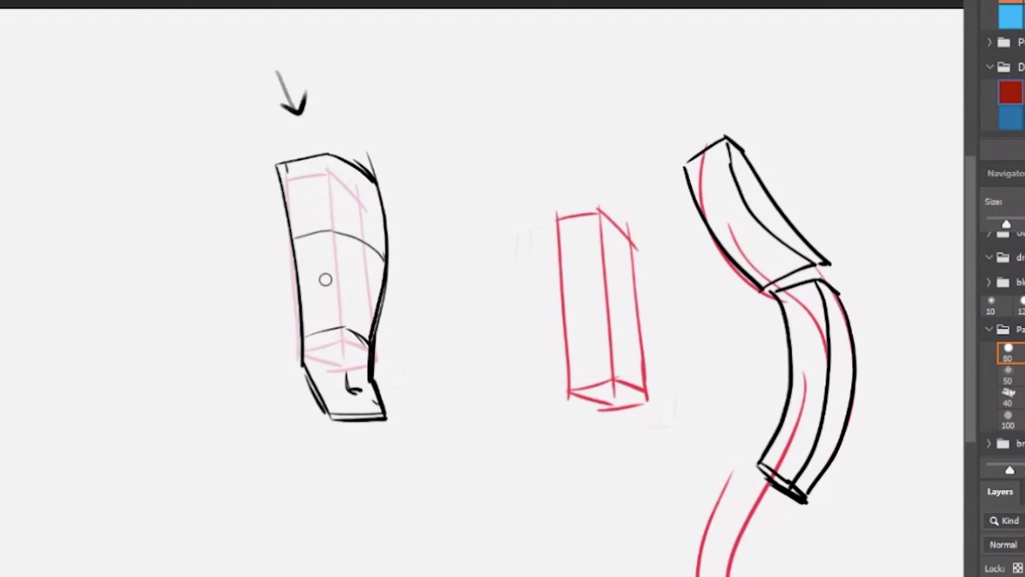
Step: Try a thick grey stroke down the form's centre edge and undo it
{"action": "left_click_drag", "start_coordinate": [331, 167], "coordinate": [342, 353]}
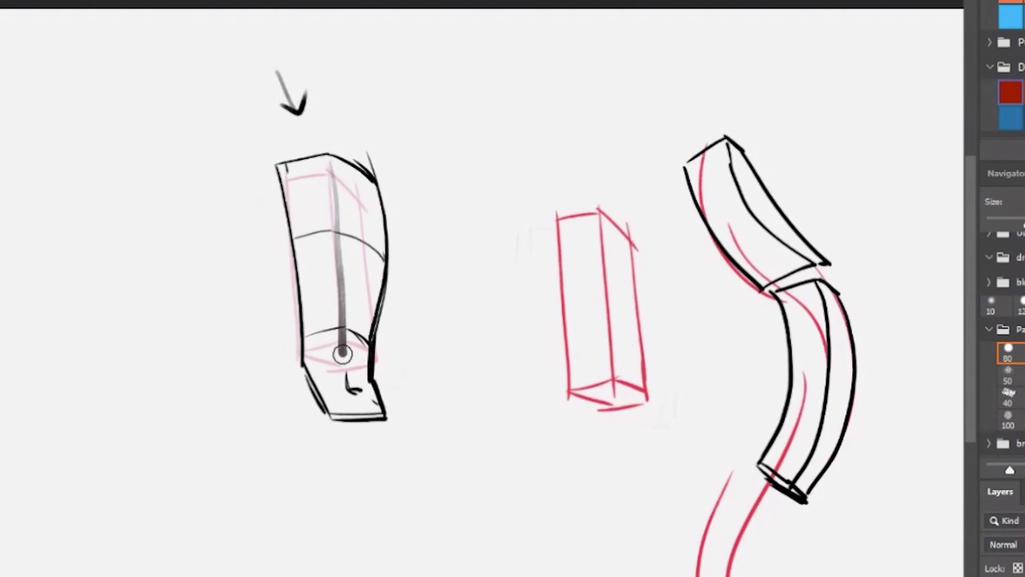
{"action": "key", "text": "ctrl+z"}
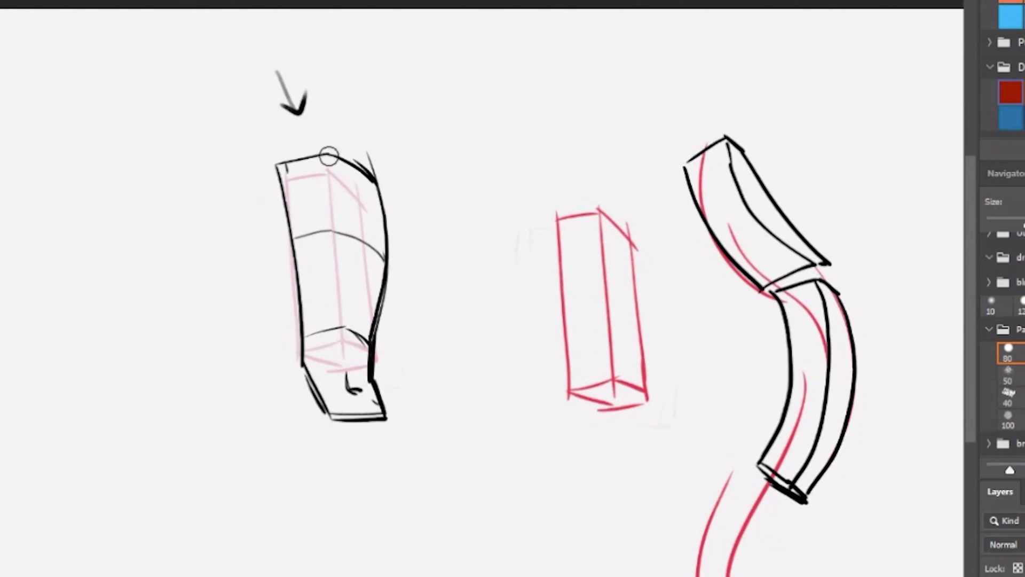
Step: Draw a thick grey curved centre edge down the black form and band its side plane with grey cross-contour strokes
{"action": "mouse_move", "coordinate": [329, 156]}
{"action": "left_mouse_down"}
{"action": "mouse_move", "coordinate": [352, 282]}
{"action": "mouse_move", "coordinate": [343, 334]}
{"action": "left_mouse_up"}
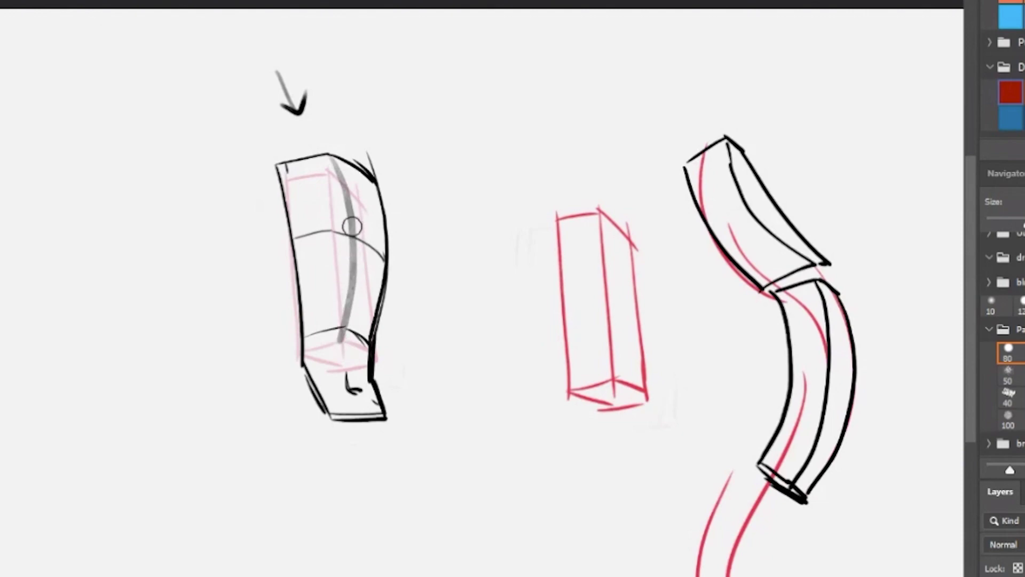
{"action": "left_click_drag", "start_coordinate": [351, 229], "coordinate": [345, 380]}
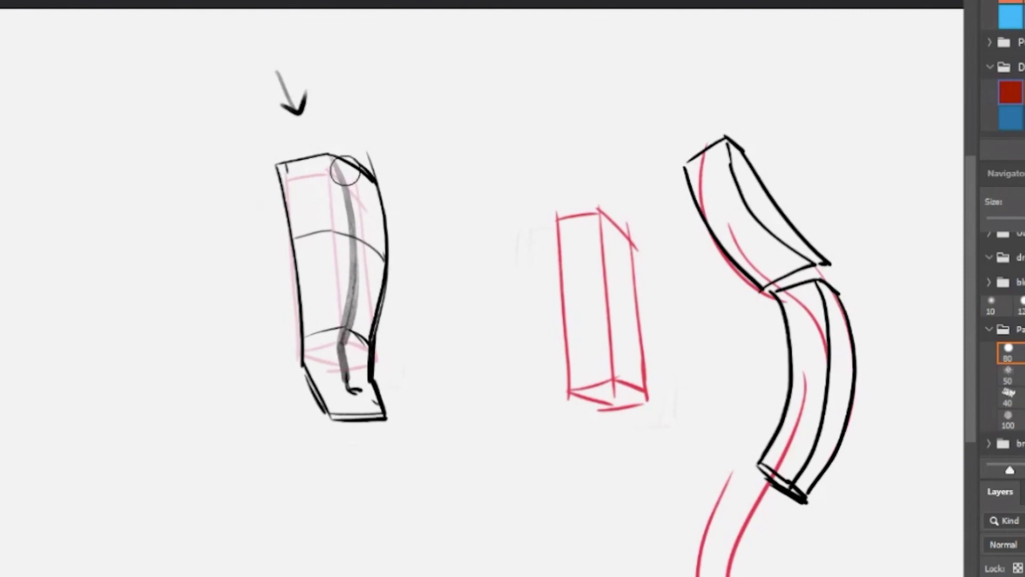
{"action": "left_click_drag", "start_coordinate": [341, 166], "coordinate": [376, 200]}
{"action": "mouse_move", "coordinate": [356, 229]}
{"action": "left_mouse_down"}
{"action": "mouse_move", "coordinate": [384, 244]}
{"action": "mouse_move", "coordinate": [353, 263]}
{"action": "mouse_move", "coordinate": [383, 275]}
{"action": "mouse_move", "coordinate": [358, 286]}
{"action": "mouse_move", "coordinate": [383, 298]}
{"action": "left_mouse_up"}
{"action": "mouse_move", "coordinate": [353, 314]}
{"action": "left_mouse_down"}
{"action": "mouse_move", "coordinate": [373, 322]}
{"action": "mouse_move", "coordinate": [356, 385]}
{"action": "mouse_move", "coordinate": [373, 392]}
{"action": "mouse_move", "coordinate": [370, 417]}
{"action": "left_mouse_up"}
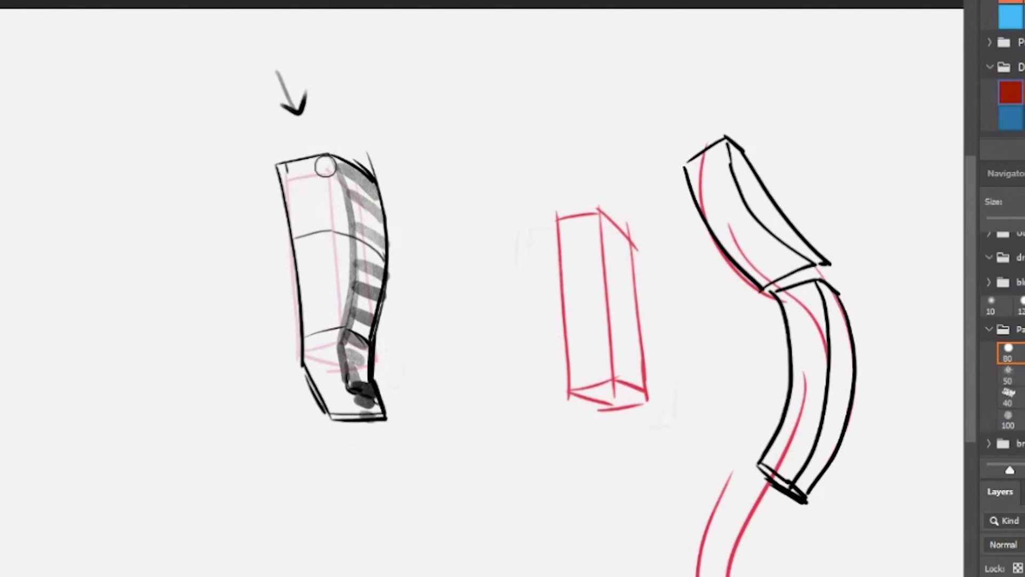
Step: Darken the top corner of the form's centre edge and thicken the outer edge of its lower end
{"action": "left_click_drag", "start_coordinate": [341, 166], "coordinate": [330, 161]}
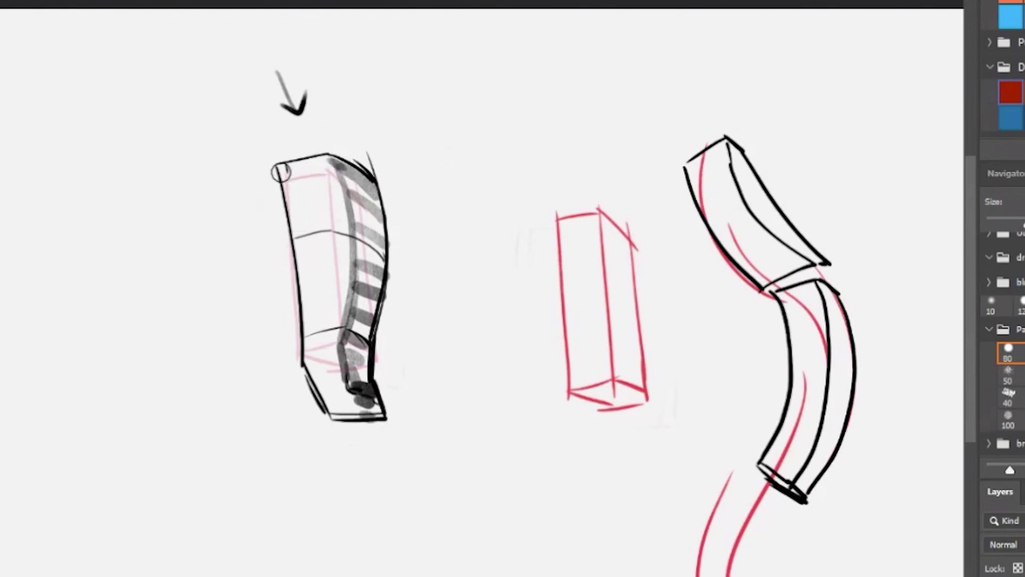
{"action": "left_click_drag", "start_coordinate": [302, 353], "coordinate": [329, 419]}
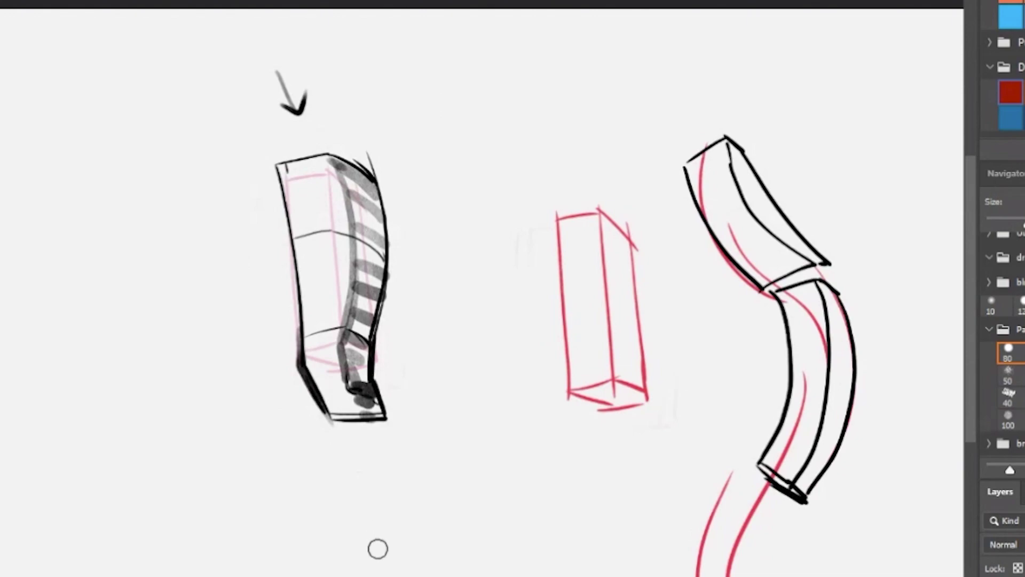
{"action": "key", "text": "ctrl+shift+h"}
{"action": "key", "text": "ctrl+shift+h"}
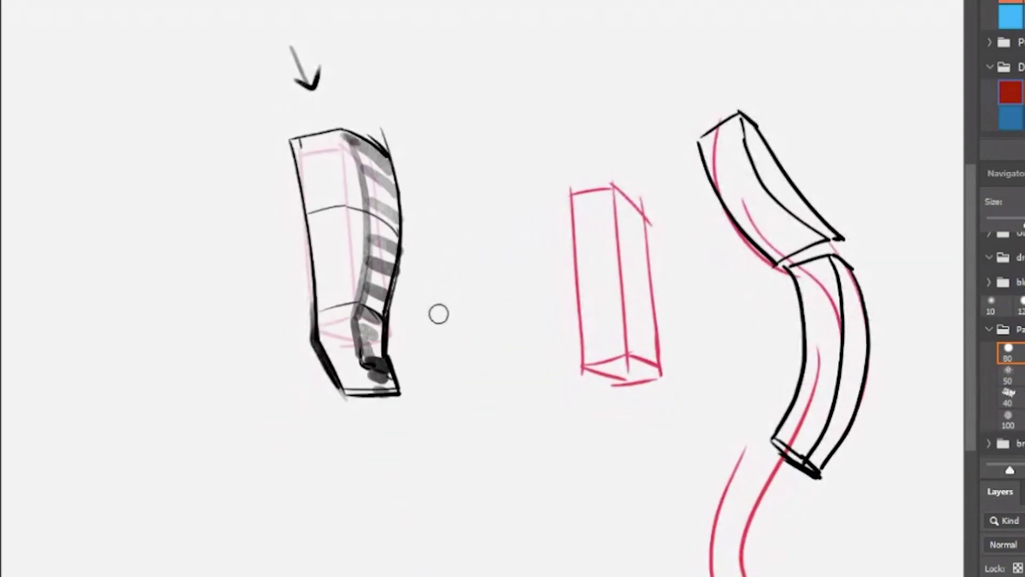
Step: Erase the grey shading from the form's lower end and darken the top of its centre edge with a smaller brush
{"action": "key", "text": "e"}
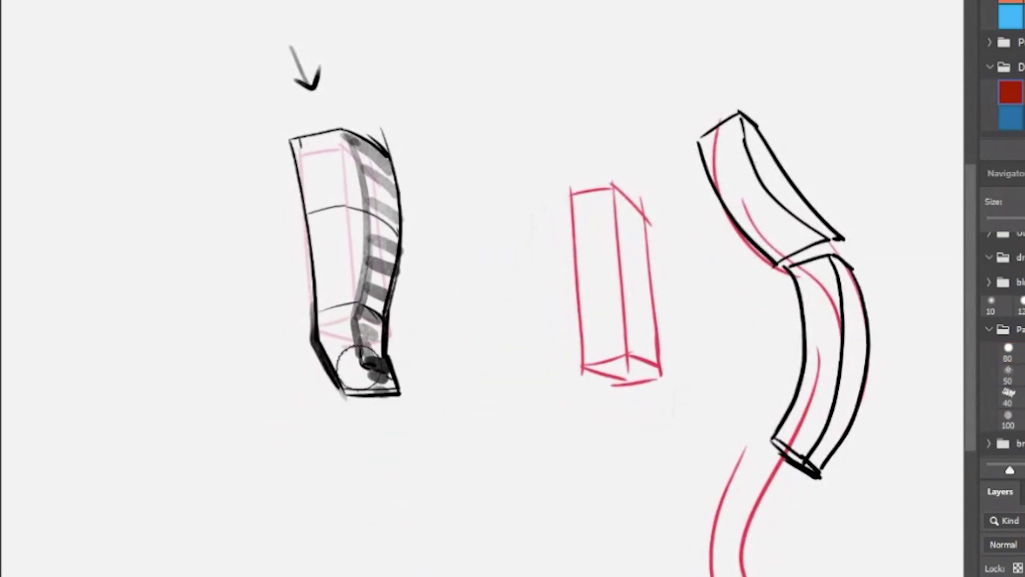
{"action": "mouse_move", "coordinate": [356, 349]}
{"action": "left_mouse_down"}
{"action": "mouse_move", "coordinate": [372, 378]}
{"action": "mouse_move", "coordinate": [363, 330]}
{"action": "mouse_move", "coordinate": [365, 365]}
{"action": "mouse_move", "coordinate": [381, 349]}
{"action": "mouse_move", "coordinate": [395, 379]}
{"action": "left_mouse_up"}
{"action": "key", "text": "b"}
{"action": "key", "text": "bracketleft"}
{"action": "key", "text": "bracketleft"}
{"action": "key", "text": "ctrl+z"}
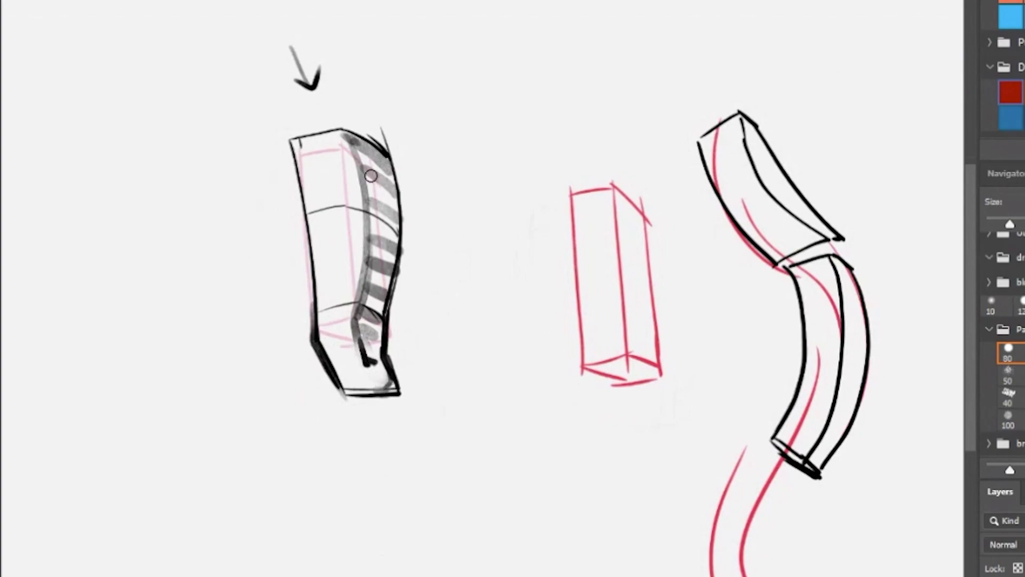
{"action": "left_click_drag", "start_coordinate": [356, 143], "coordinate": [346, 134]}
Step: Clear all the form and box drawings from the canvas
{"action": "left_click_drag", "start_coordinate": [641, 499], "coordinate": [594, 393]}
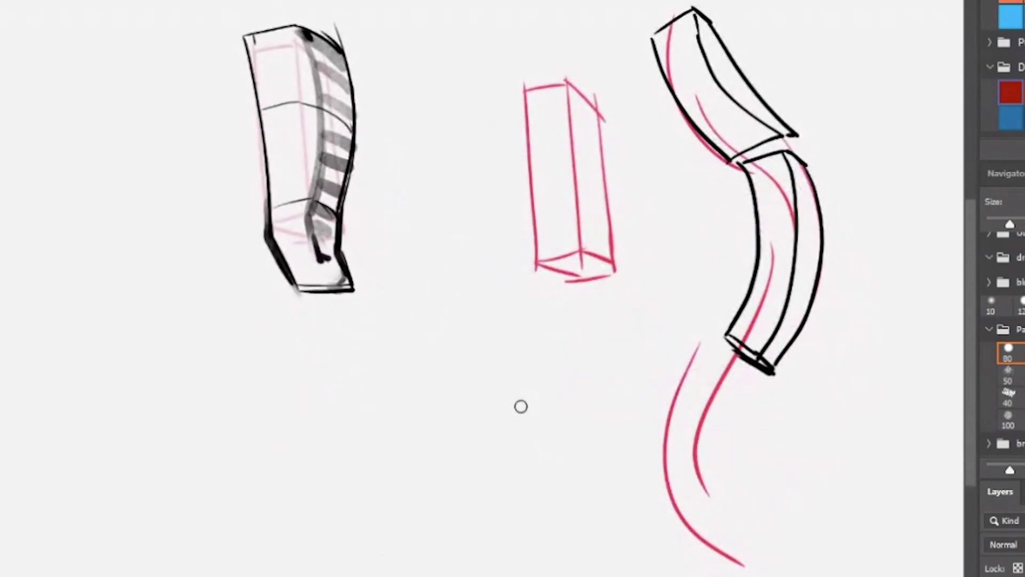
{"action": "left_click_drag", "start_coordinate": [526, 222], "coordinate": [477, 257]}
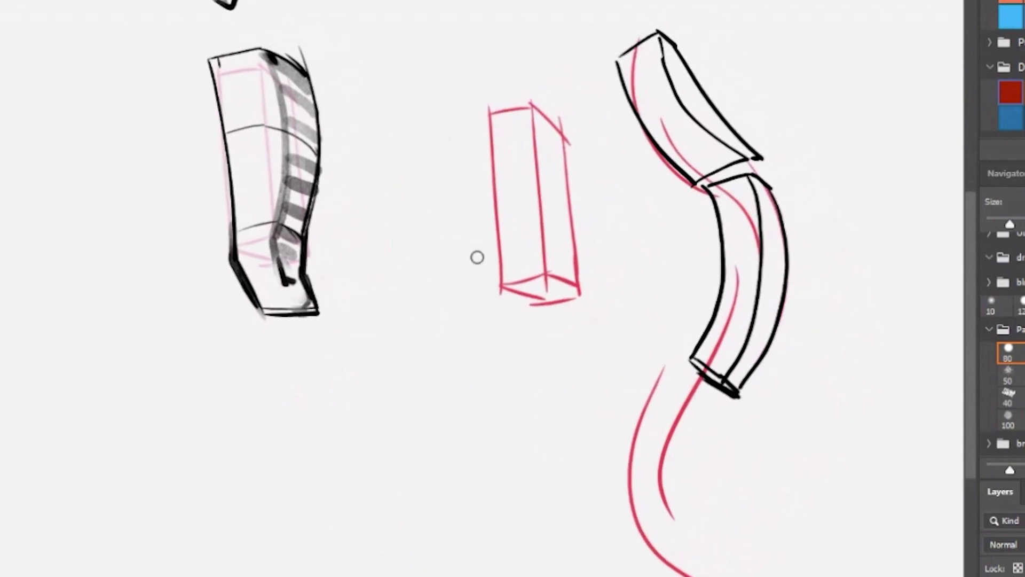
{"action": "mouse_move", "coordinate": [623, 356]}
{"action": "left_mouse_down"}
{"action": "mouse_move", "coordinate": [584, 434]}
{"action": "mouse_move", "coordinate": [572, 437]}
{"action": "left_mouse_up"}
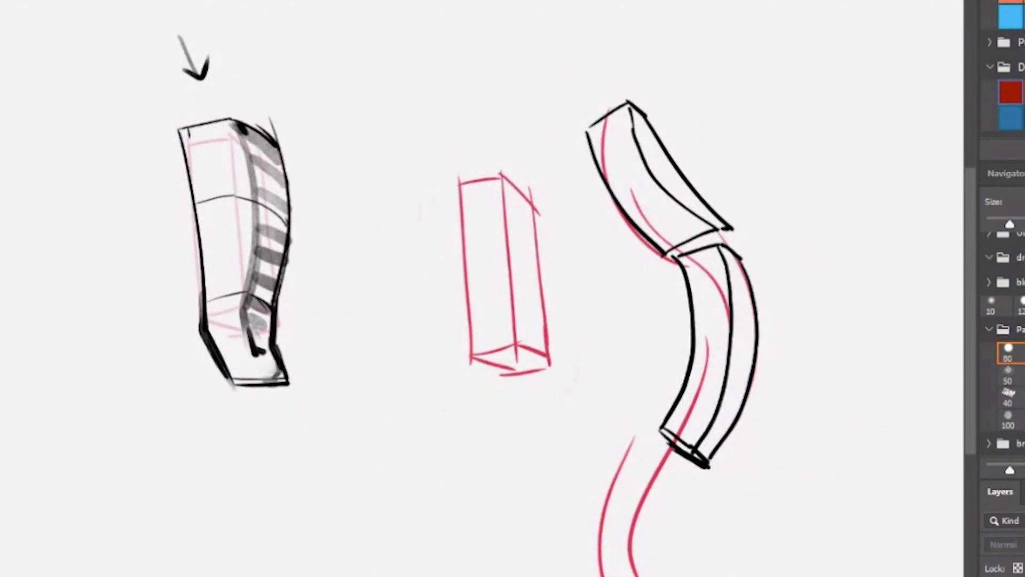
{"action": "key", "text": "Delete"}
{"action": "key", "text": "Delete"}
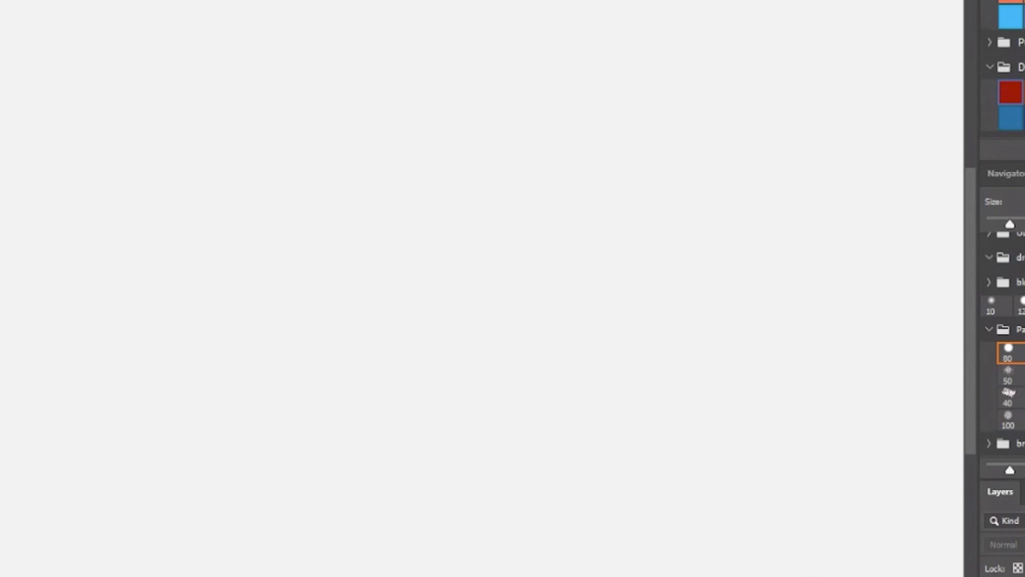
Step: Handwrite the note "→ Obs + Formula" near the upper left of the blank canvas with a small brush
{"action": "left_click_drag", "start_coordinate": [154, 110], "coordinate": [309, 128]}
{"action": "key", "text": "["}
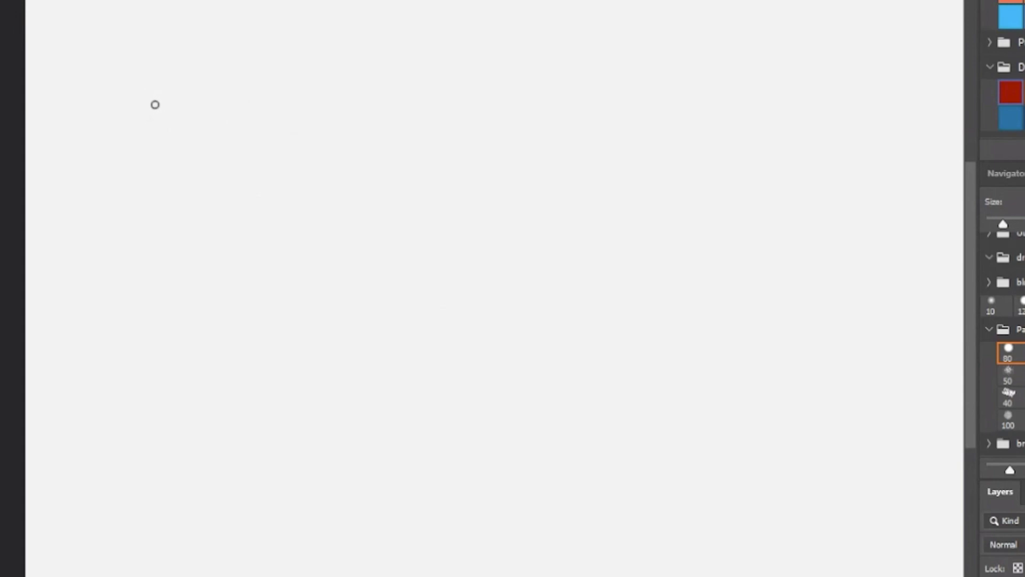
{"action": "key", "text": "bracketleft"}
{"action": "key", "text": "bracketleft"}
{"action": "left_click_drag", "start_coordinate": [149, 102], "coordinate": [180, 105]}
{"action": "mouse_move", "coordinate": [197, 94]}
{"action": "left_mouse_down"}
{"action": "mouse_move", "coordinate": [217, 102]}
{"action": "mouse_move", "coordinate": [199, 106]}
{"action": "mouse_move", "coordinate": [226, 114]}
{"action": "mouse_move", "coordinate": [226, 103]}
{"action": "mouse_move", "coordinate": [280, 116]}
{"action": "left_mouse_up"}
{"action": "key", "text": "ctrl+z"}
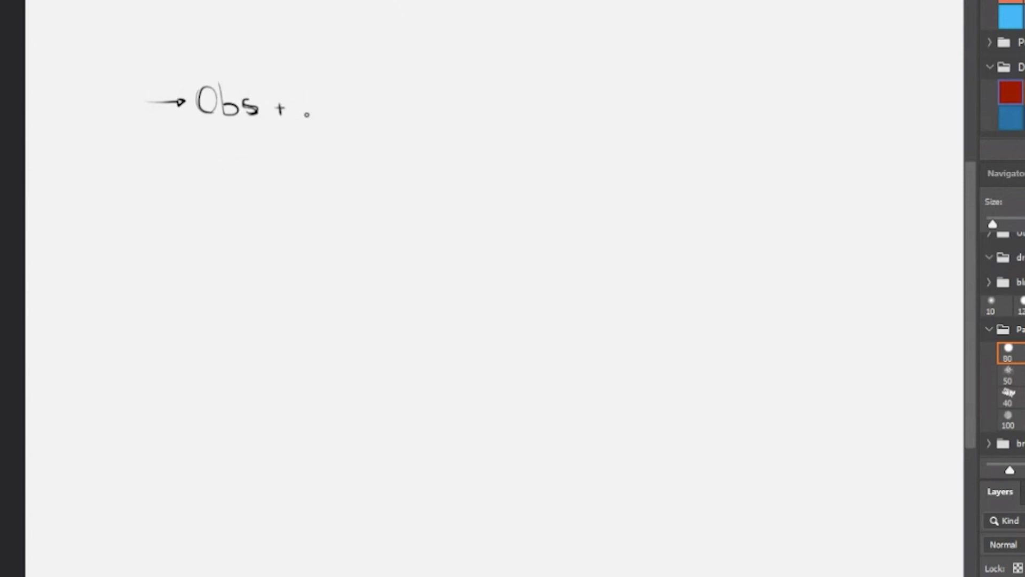
{"action": "mouse_move", "coordinate": [311, 115]}
{"action": "left_mouse_down"}
{"action": "mouse_move", "coordinate": [307, 94]}
{"action": "mouse_move", "coordinate": [320, 93]}
{"action": "mouse_move", "coordinate": [321, 111]}
{"action": "mouse_move", "coordinate": [336, 116]}
{"action": "mouse_move", "coordinate": [363, 101]}
{"action": "mouse_move", "coordinate": [373, 114]}
{"action": "mouse_move", "coordinate": [382, 101]}
{"action": "mouse_move", "coordinate": [408, 111]}
{"action": "left_mouse_up"}
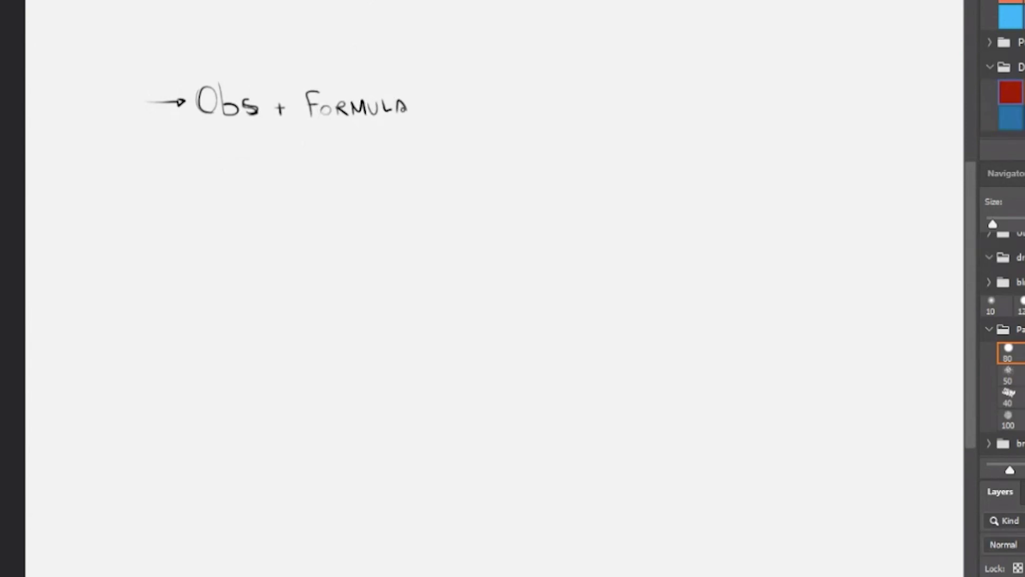
{"action": "left_click_drag", "start_coordinate": [330, 125], "coordinate": [457, 119]}
{"action": "key", "text": "ctrl+z"}
Step: Draw a long thin vertical line beside the note, with a short tick at each end
{"action": "left_click_drag", "start_coordinate": [590, 254], "coordinate": [480, 193]}
{"action": "mouse_move", "coordinate": [452, 119]}
{"action": "left_mouse_down"}
{"action": "mouse_move", "coordinate": [439, 175]}
{"action": "mouse_move", "coordinate": [369, 120]}
{"action": "left_mouse_up"}
{"action": "left_click_drag", "start_coordinate": [380, 46], "coordinate": [396, 394]}
{"action": "key", "text": "ctrl+z"}
{"action": "left_click_drag", "start_coordinate": [376, 65], "coordinate": [389, 421]}
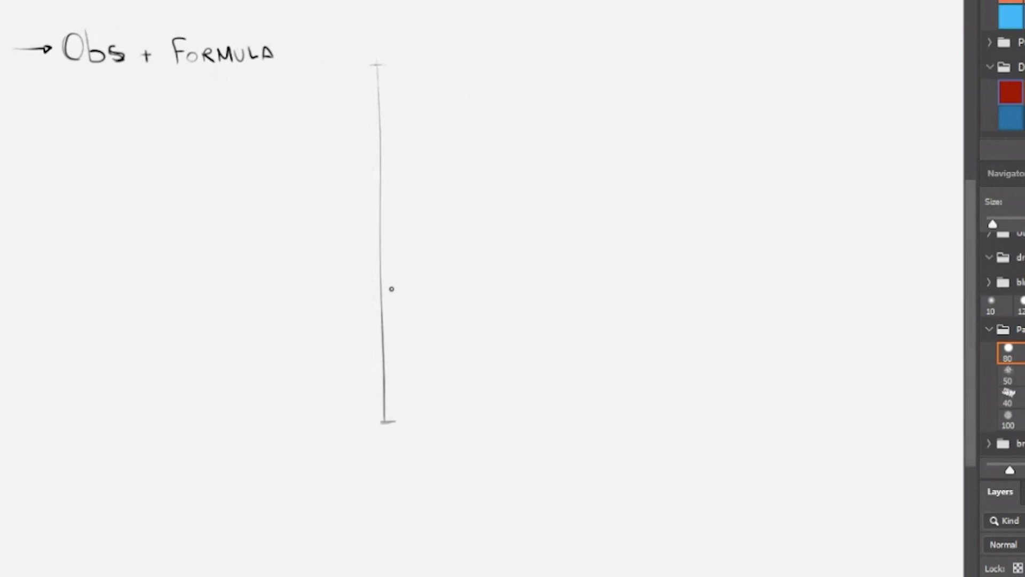
Step: Try loose S-shaped curves and small strokes beside the vertical line, and undo them
{"action": "left_click_drag", "start_coordinate": [423, 182], "coordinate": [426, 224]}
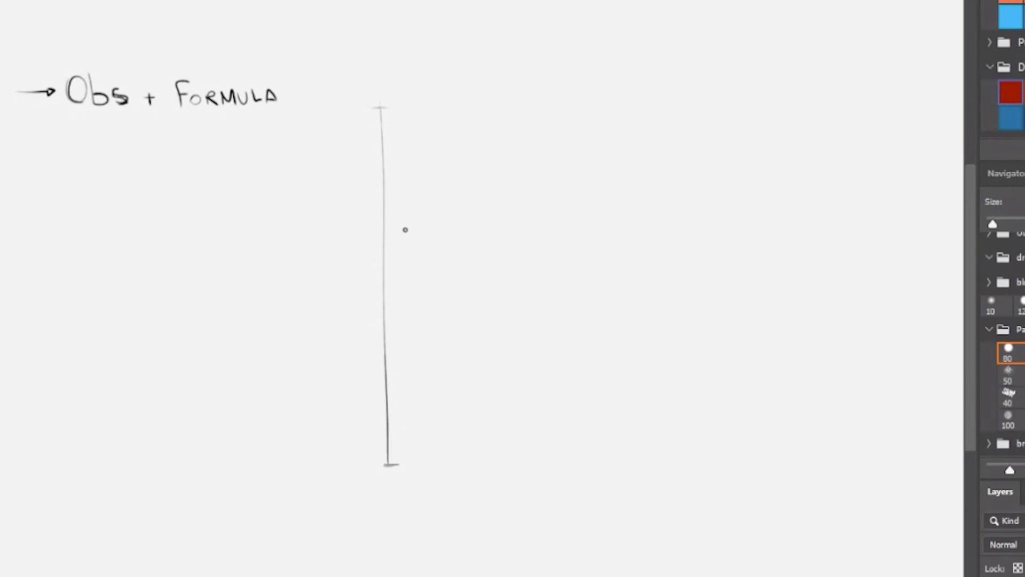
{"action": "mouse_move", "coordinate": [479, 338]}
{"action": "left_mouse_down"}
{"action": "mouse_move", "coordinate": [561, 284]}
{"action": "mouse_move", "coordinate": [589, 396]}
{"action": "mouse_move", "coordinate": [617, 377]}
{"action": "left_mouse_up"}
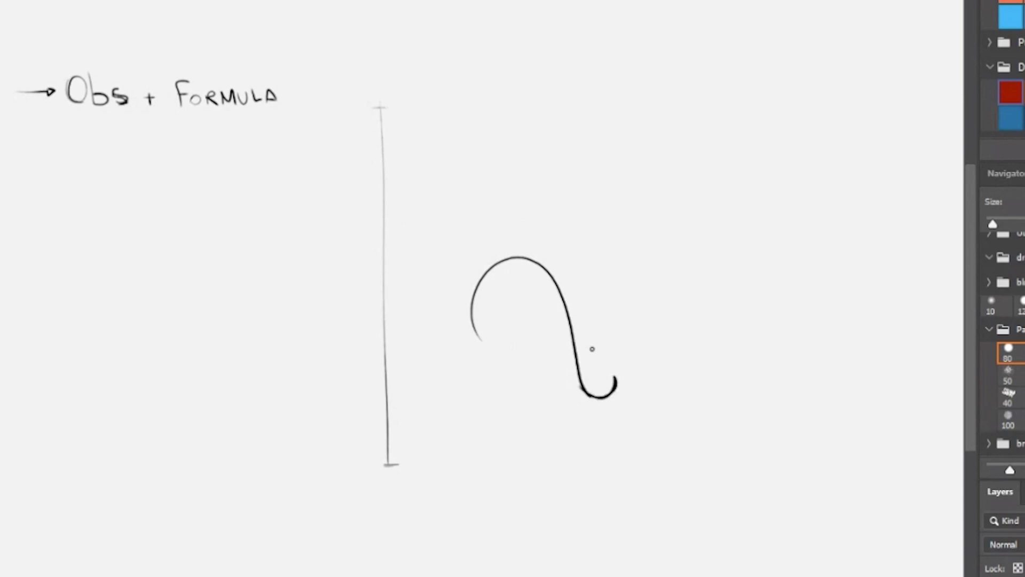
{"action": "mouse_move", "coordinate": [572, 303]}
{"action": "left_mouse_down"}
{"action": "mouse_move", "coordinate": [581, 300]}
{"action": "mouse_move", "coordinate": [577, 315]}
{"action": "left_mouse_up"}
{"action": "mouse_move", "coordinate": [499, 286]}
{"action": "left_mouse_down"}
{"action": "mouse_move", "coordinate": [533, 310]}
{"action": "mouse_move", "coordinate": [510, 391]}
{"action": "mouse_move", "coordinate": [537, 440]}
{"action": "mouse_move", "coordinate": [478, 421]}
{"action": "mouse_move", "coordinate": [451, 443]}
{"action": "mouse_move", "coordinate": [518, 457]}
{"action": "left_mouse_up"}
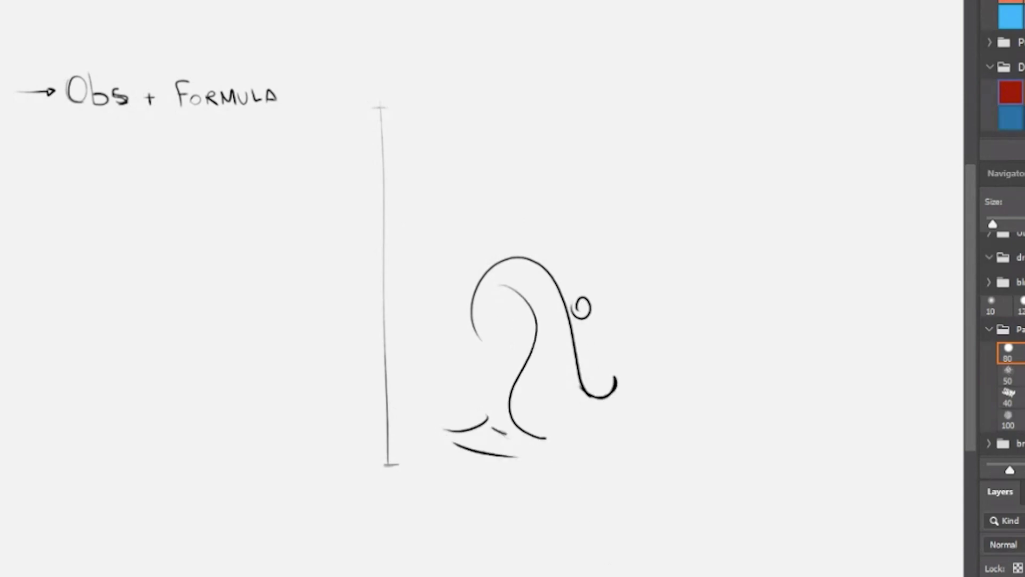
{"action": "key", "text": "ctrl+z"}
{"action": "key", "text": "ctrl+z"}
{"action": "key", "text": "ctrl+z"}
{"action": "key", "text": "ctrl+z"}
{"action": "key", "text": "ctrl+z"}
{"action": "key", "text": "ctrl+z"}
{"action": "key", "text": "ctrl+z"}
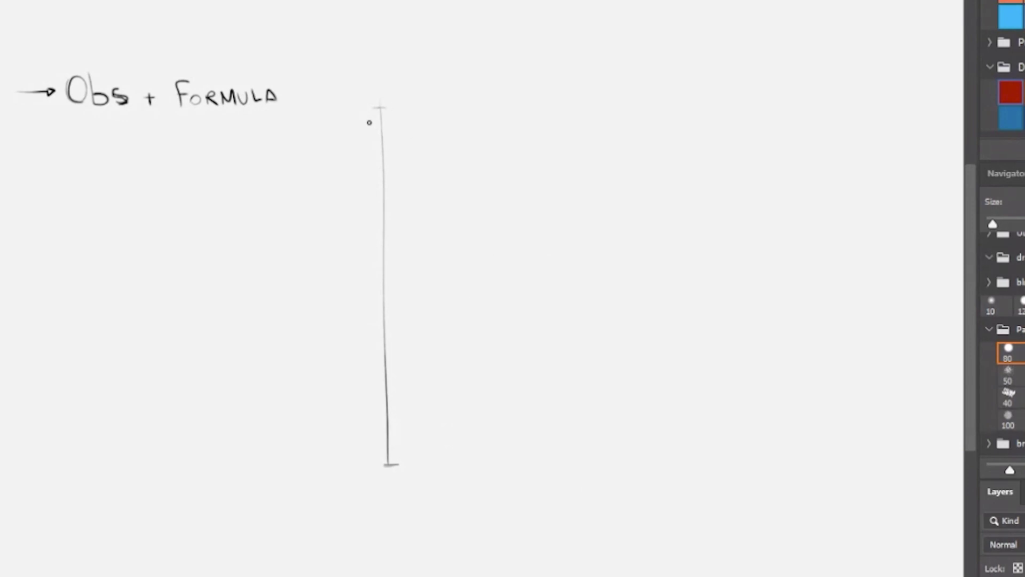
Step: Widen the horizontal tick at the top of the vertical line and undo the extra strokes along the line and its base
{"action": "left_click_drag", "start_coordinate": [366, 112], "coordinate": [385, 160]}
{"action": "key", "text": "ctrl+z"}
{"action": "left_click_drag", "start_coordinate": [352, 109], "coordinate": [429, 108]}
{"action": "key", "text": "ctrl+z"}
{"action": "mouse_move", "coordinate": [337, 110]}
{"action": "left_mouse_down"}
{"action": "mouse_move", "coordinate": [428, 110]}
{"action": "mouse_move", "coordinate": [385, 335]}
{"action": "mouse_move", "coordinate": [391, 463]}
{"action": "mouse_move", "coordinate": [364, 465]}
{"action": "mouse_move", "coordinate": [398, 465]}
{"action": "left_mouse_up"}
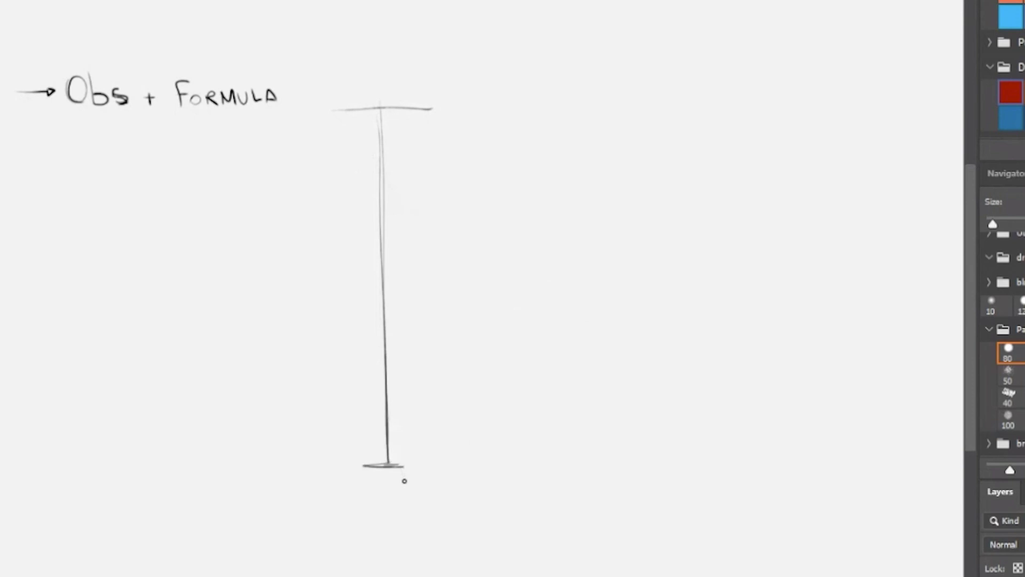
{"action": "key", "text": "ctrl+z"}
{"action": "key", "text": "ctrl+z"}
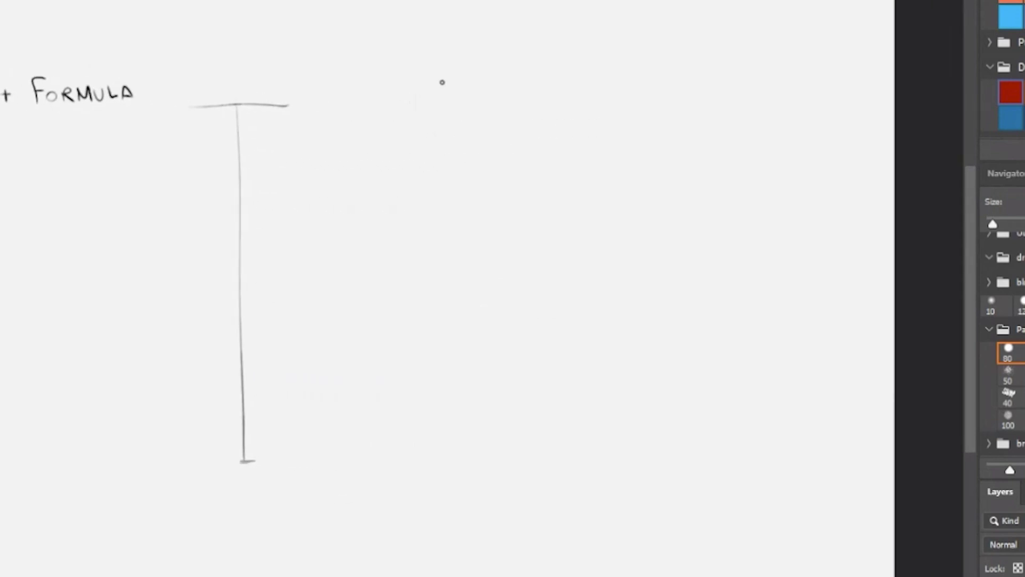